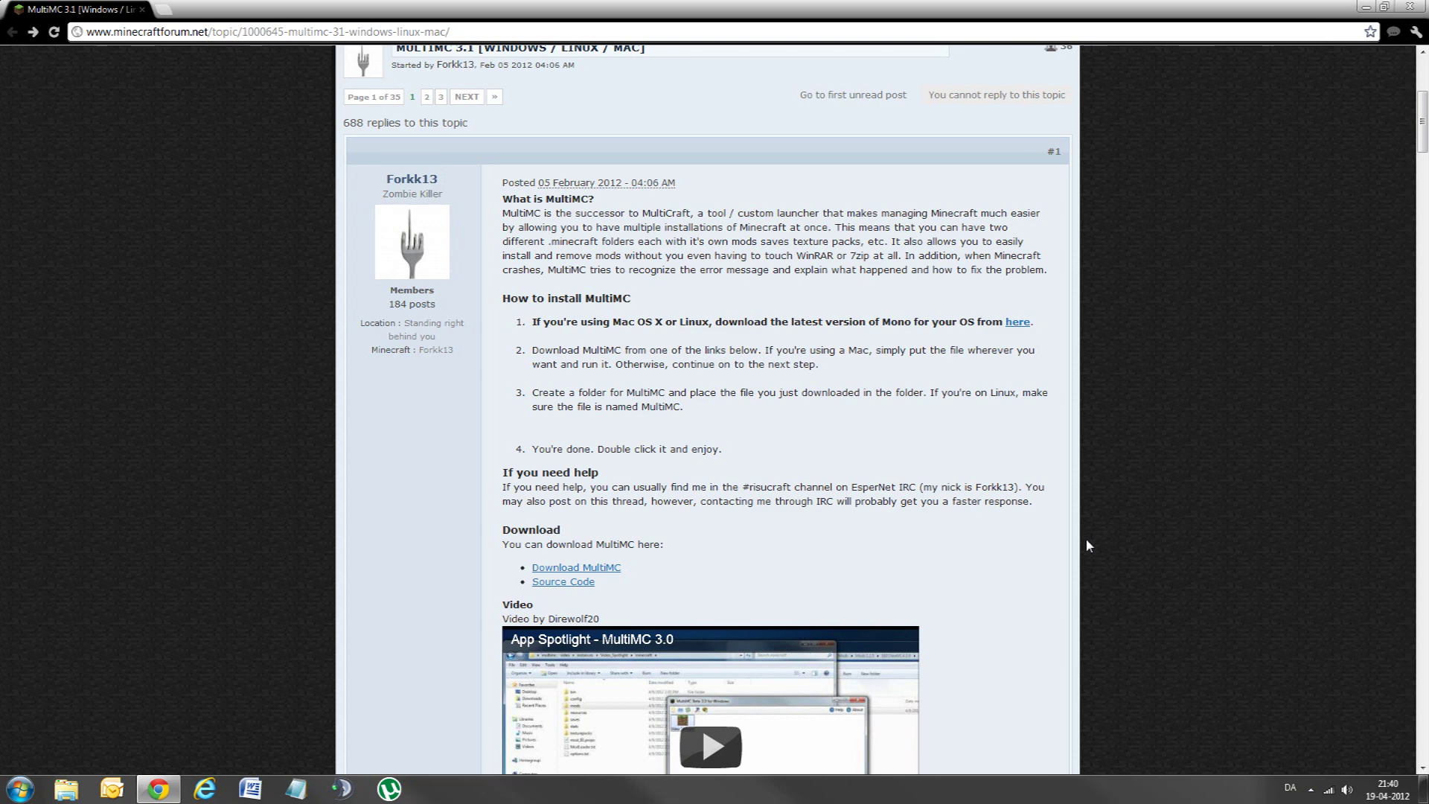
Step: Scroll the first post and highlight the Mono install instruction in step 1, then clear it
scroll(991, 536, "down", 1)
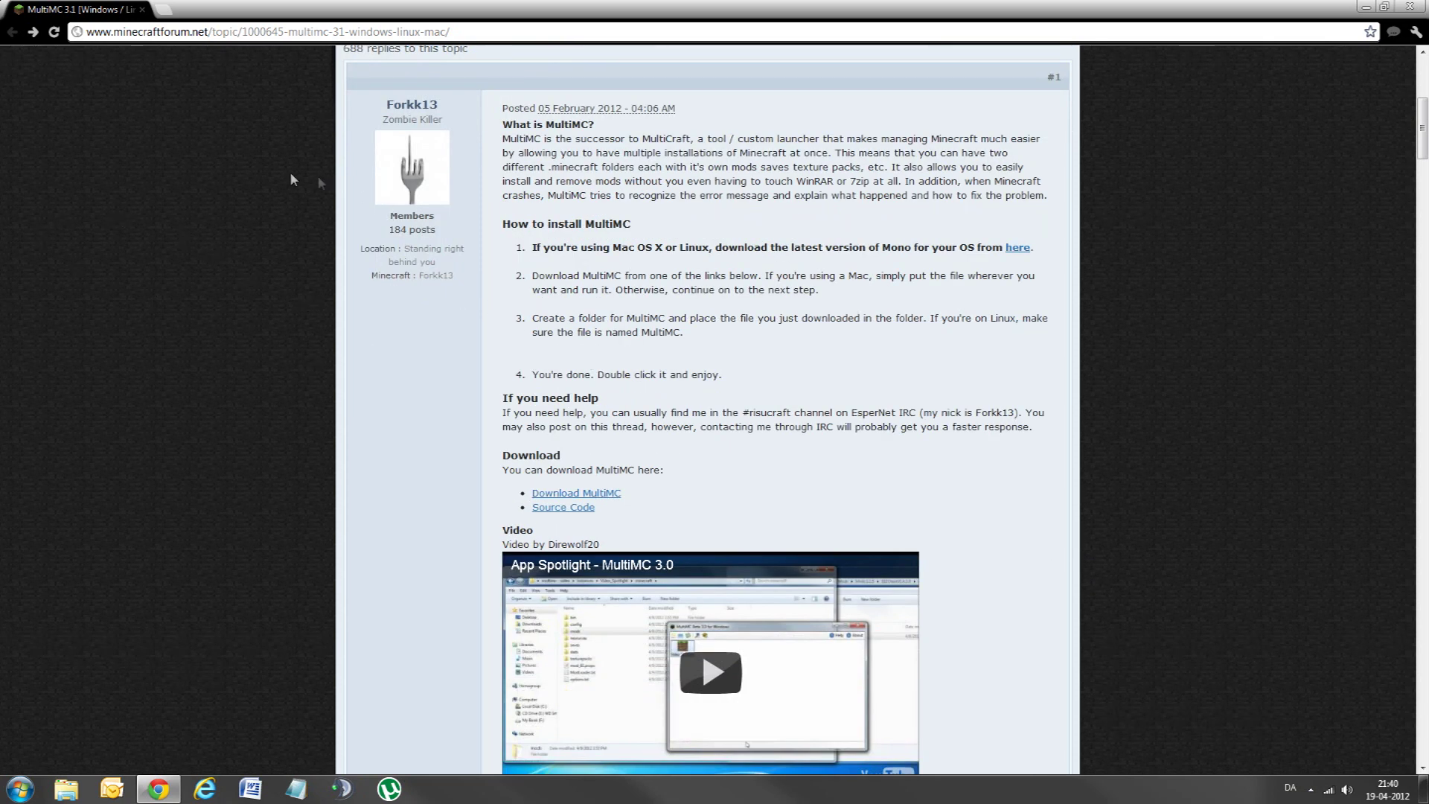
left_click_drag(534, 250, 1004, 249)
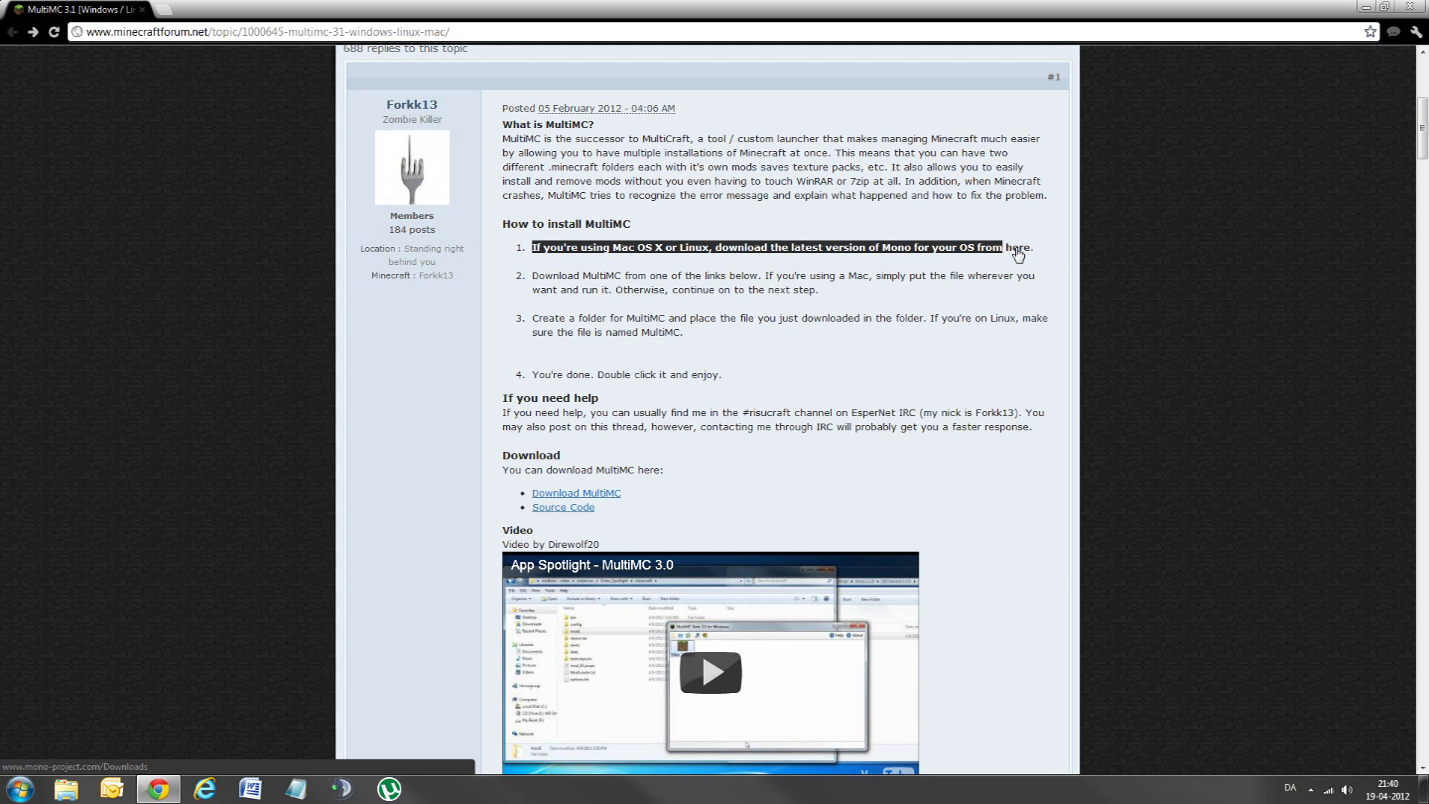
left_click_drag(1018, 256, 1017, 255)
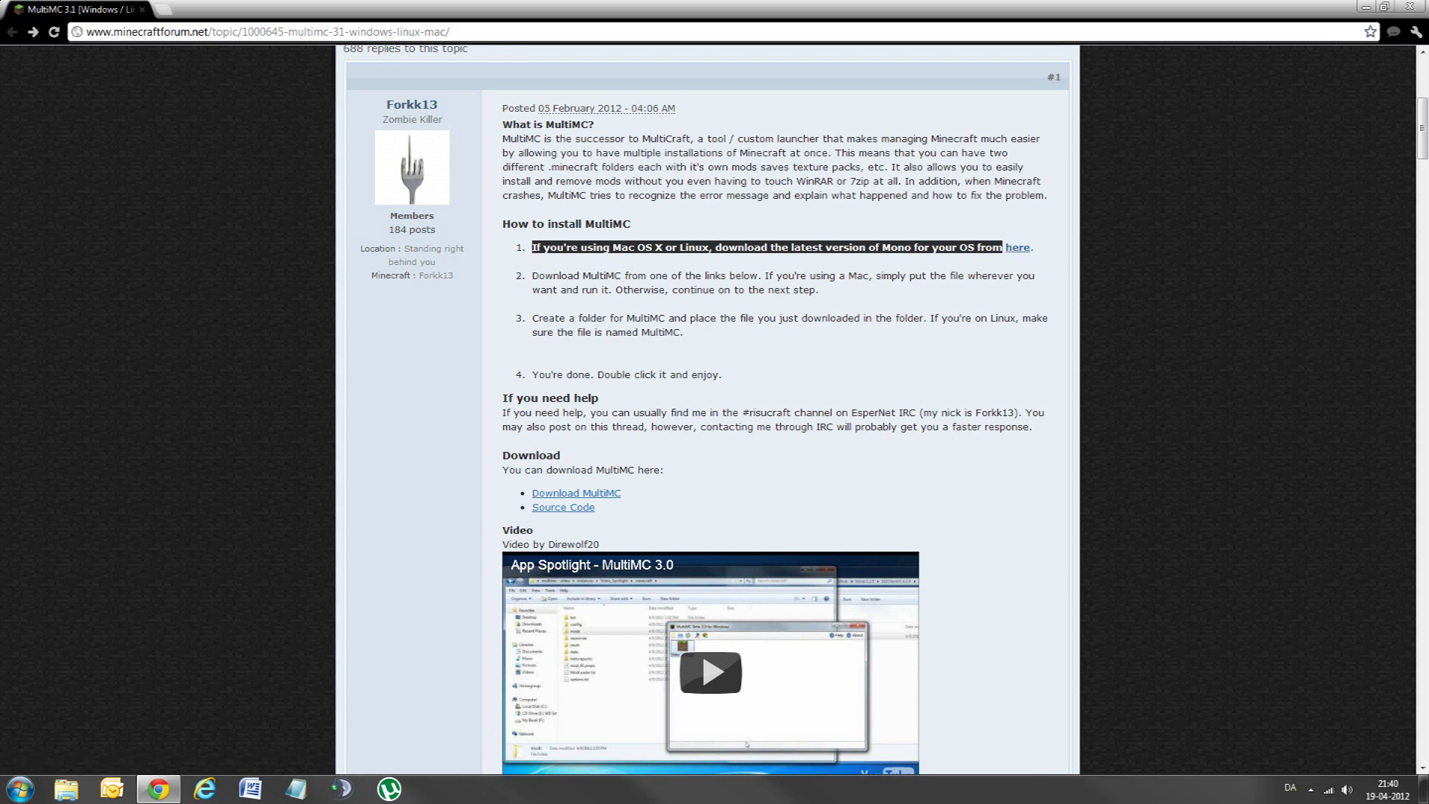
left_click(630, 261)
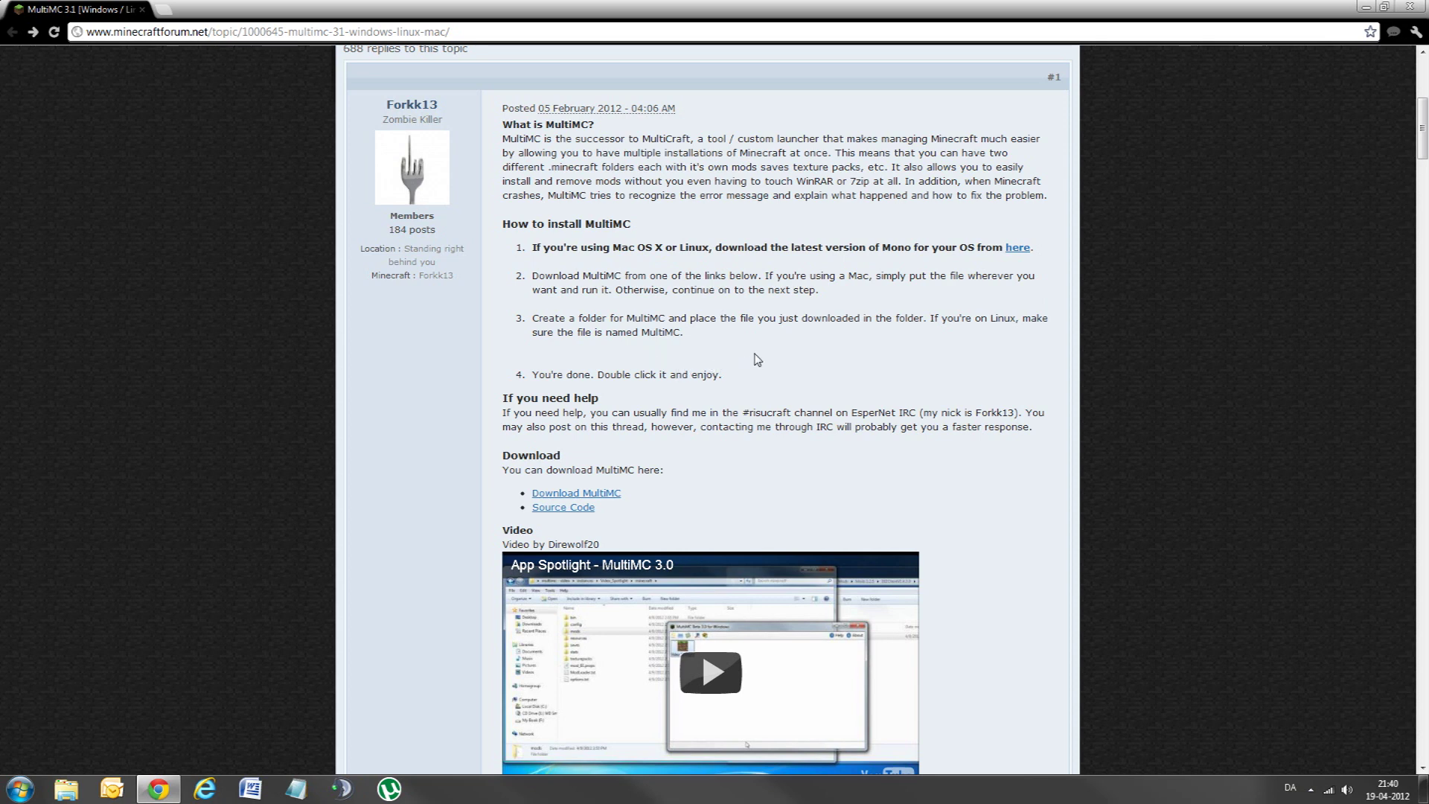
Step: Follow the Download MultiMC link to the MultiMC page on forkk.net
scroll(752, 355, "down", 2)
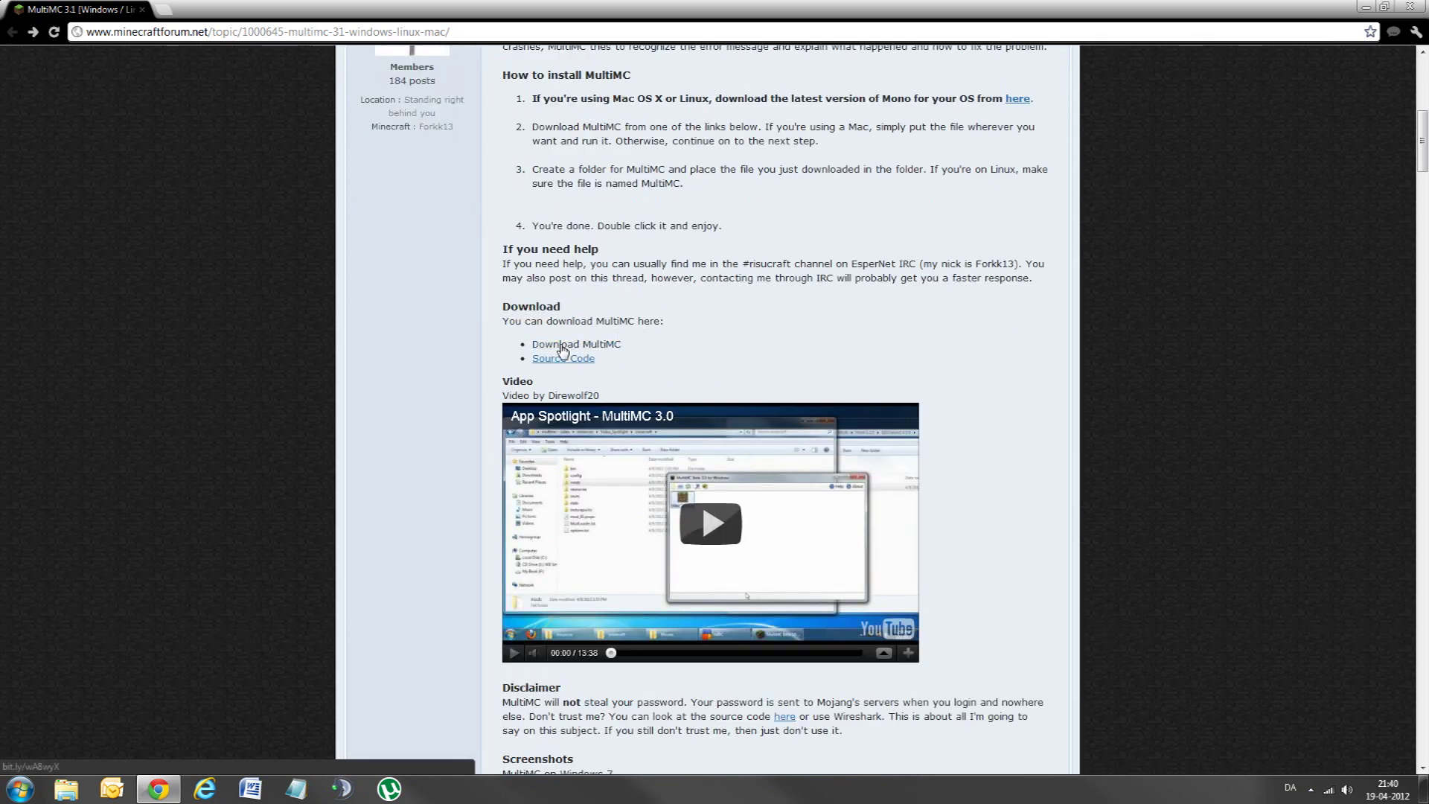
scroll(737, 410, "down", 5)
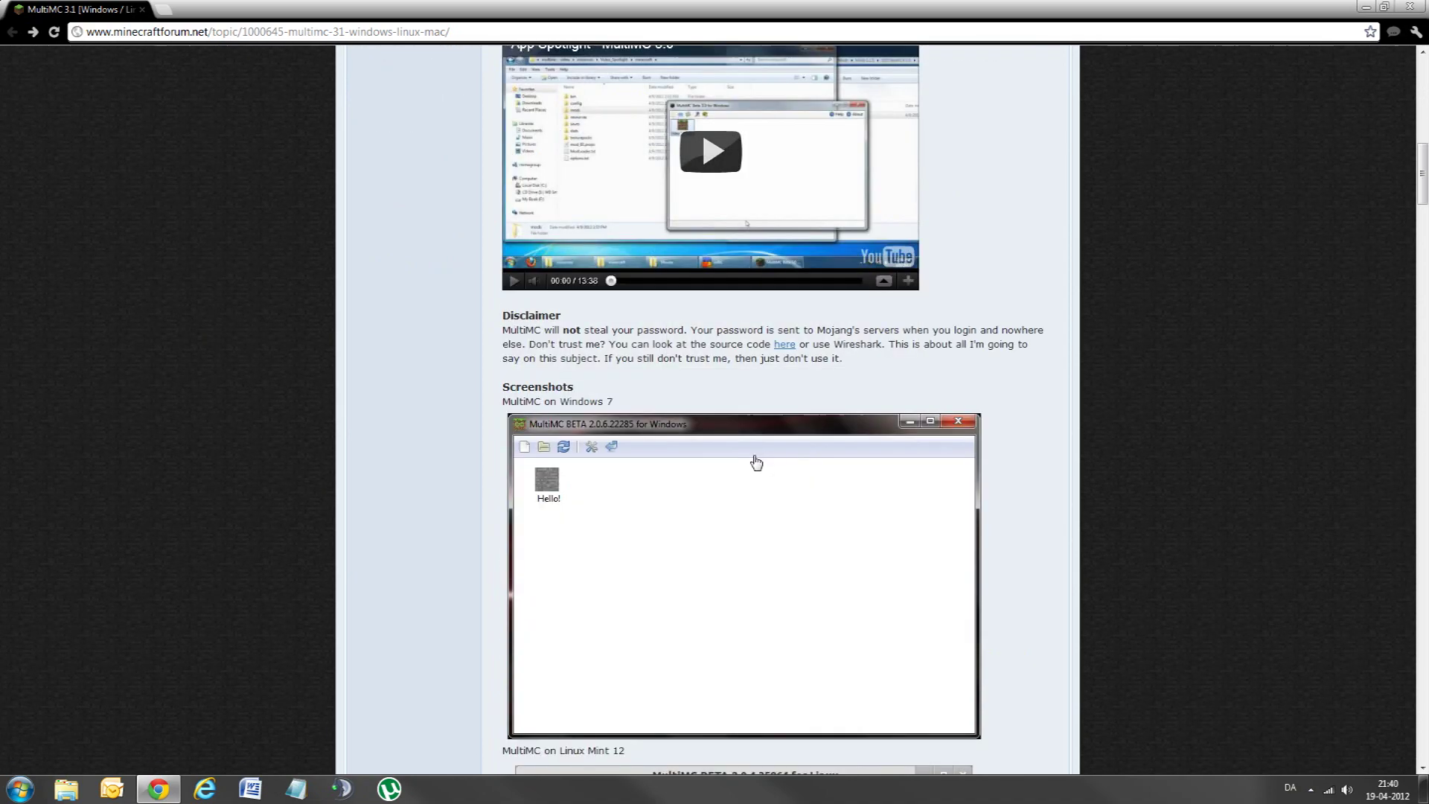
scroll(733, 469, "down", 4)
scroll(734, 474, "up", 12)
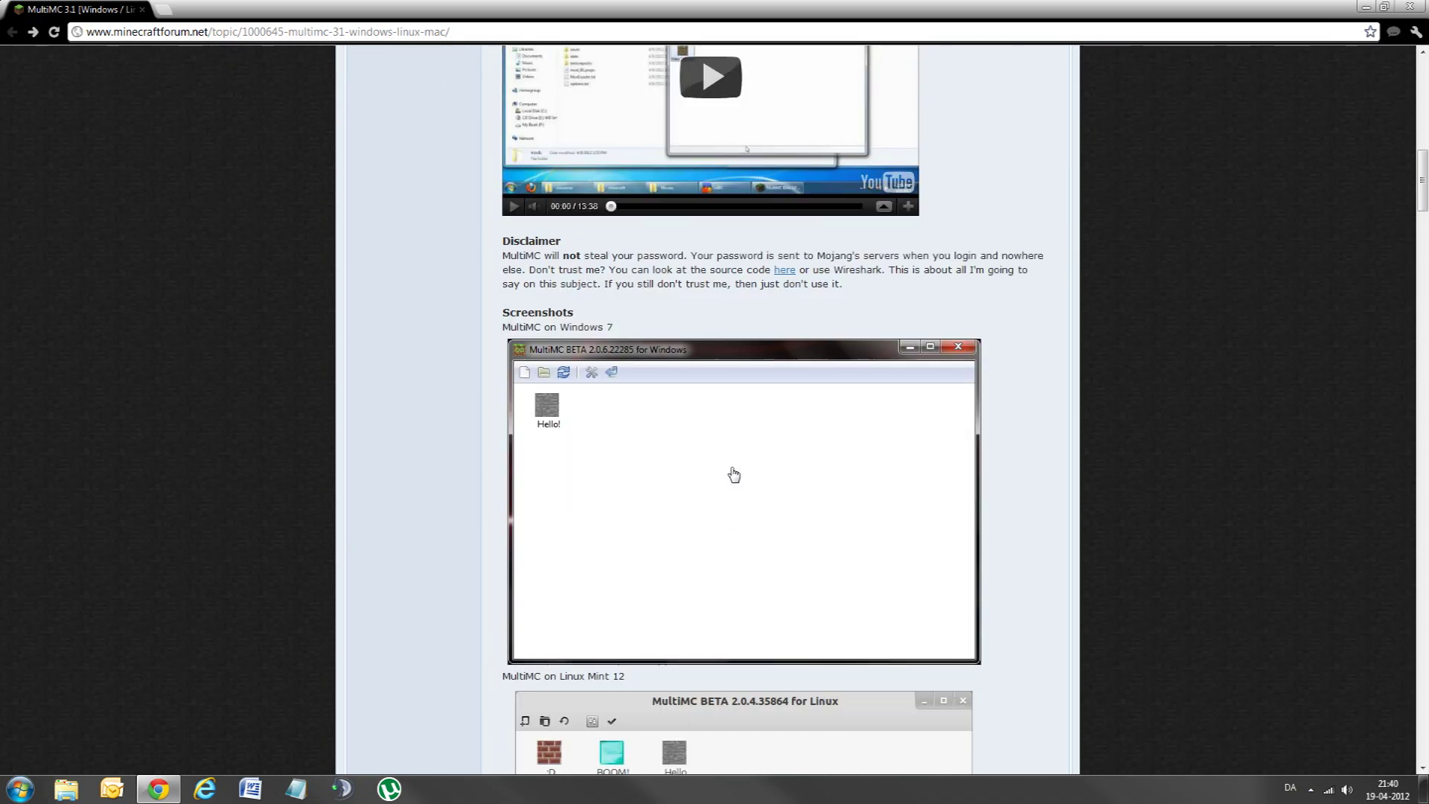
scroll(734, 471, "up", 2)
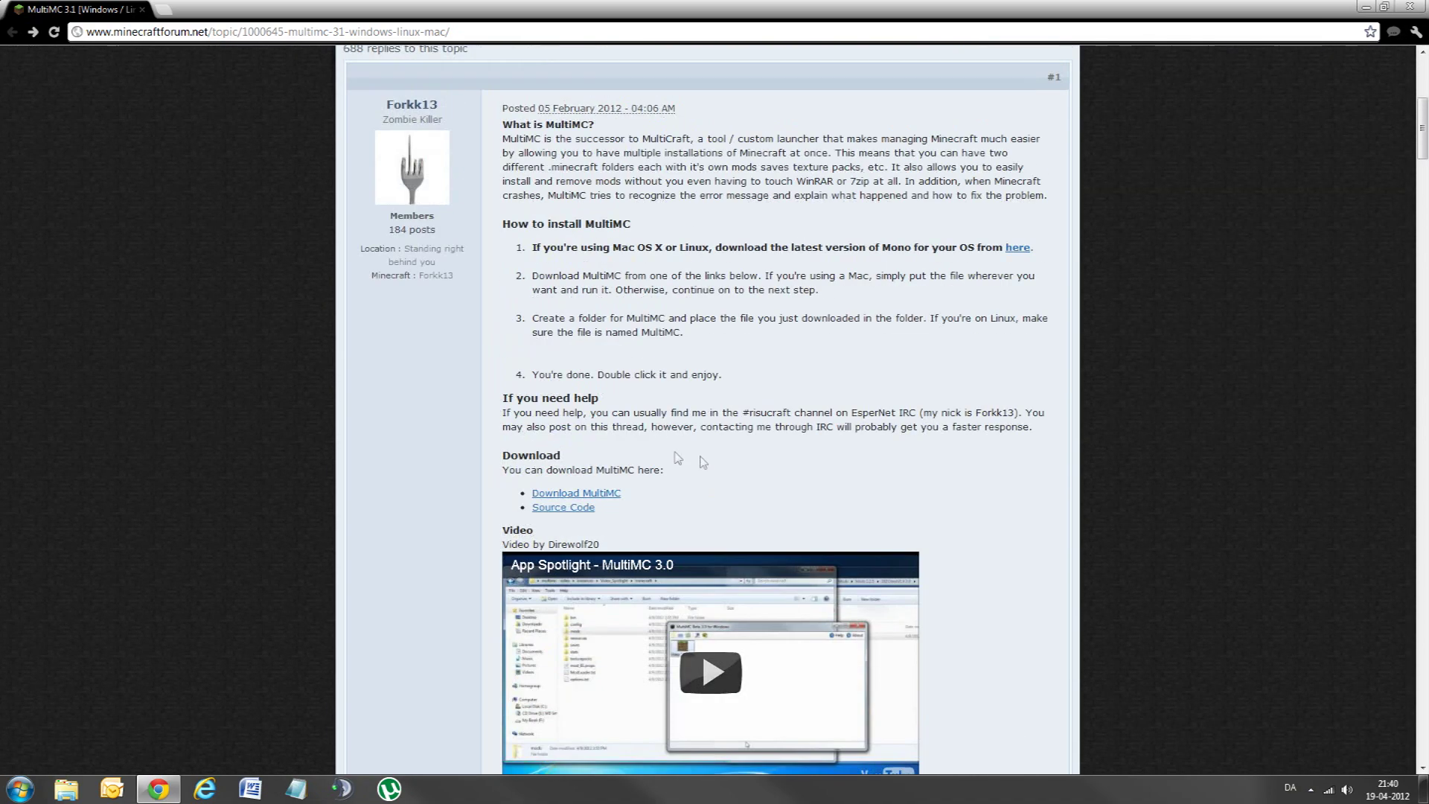
left_click(591, 495)
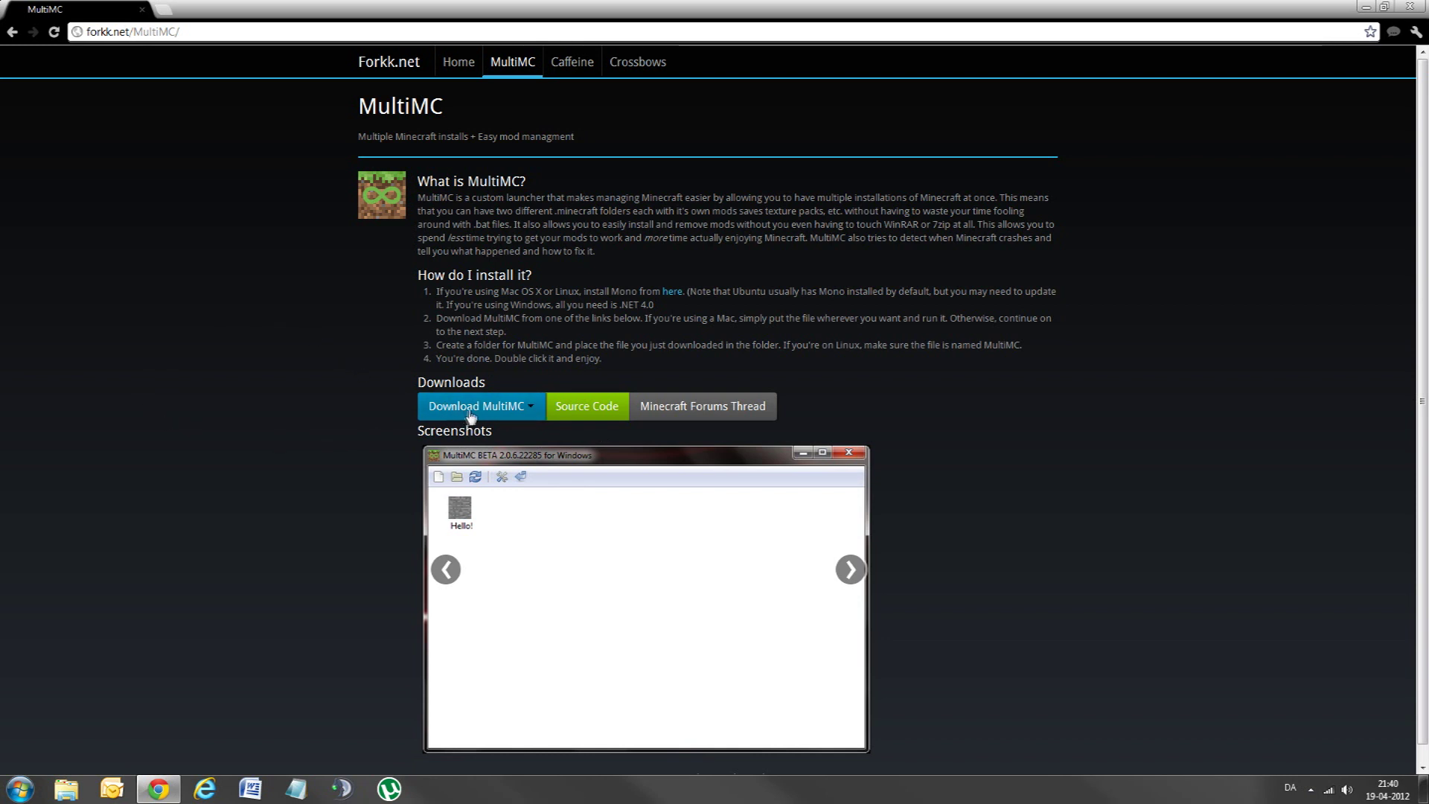
Step: Download the Windows MultiMC.exe from forkk.net, then go back to the MultiMC forum thread
left_click(518, 410)
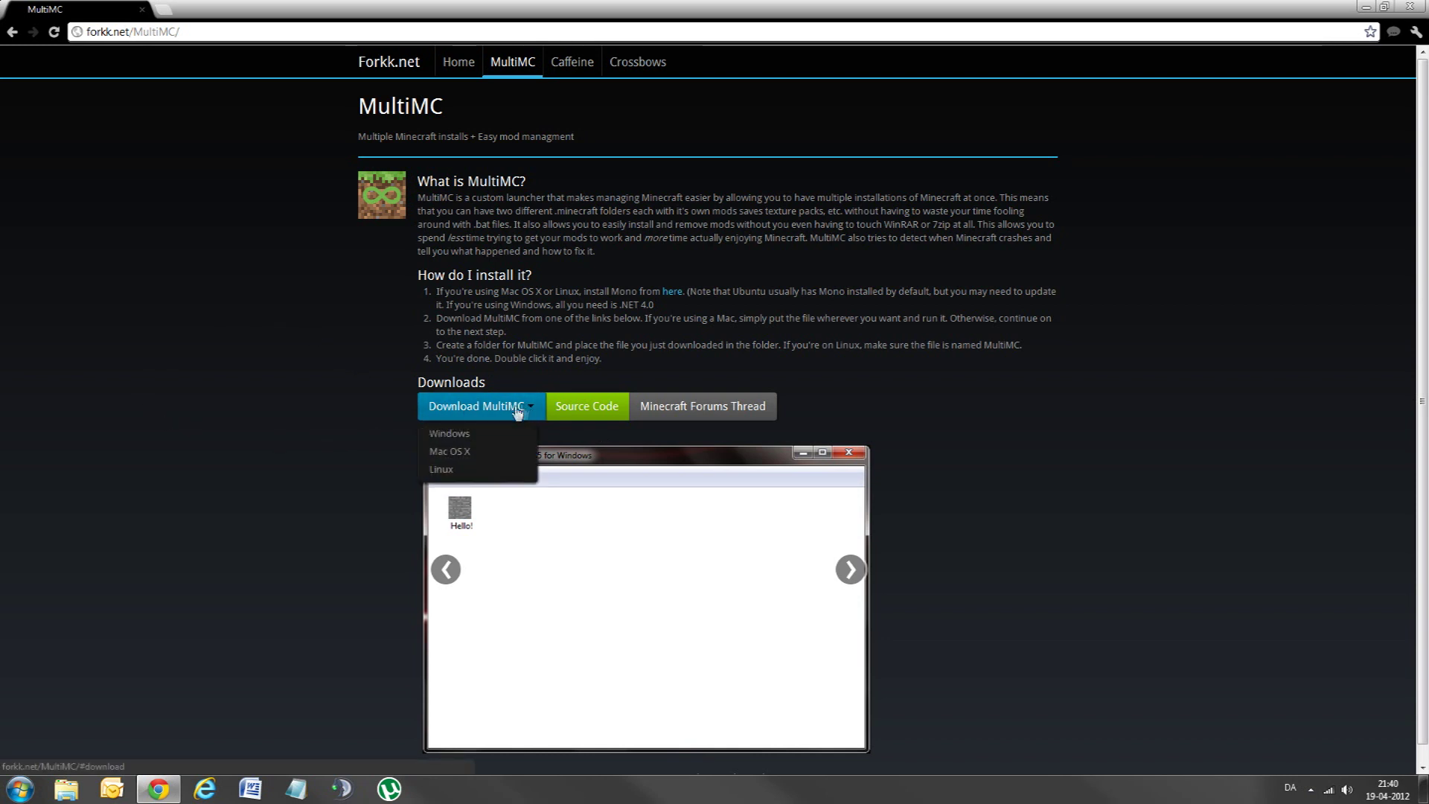
left_click(452, 438)
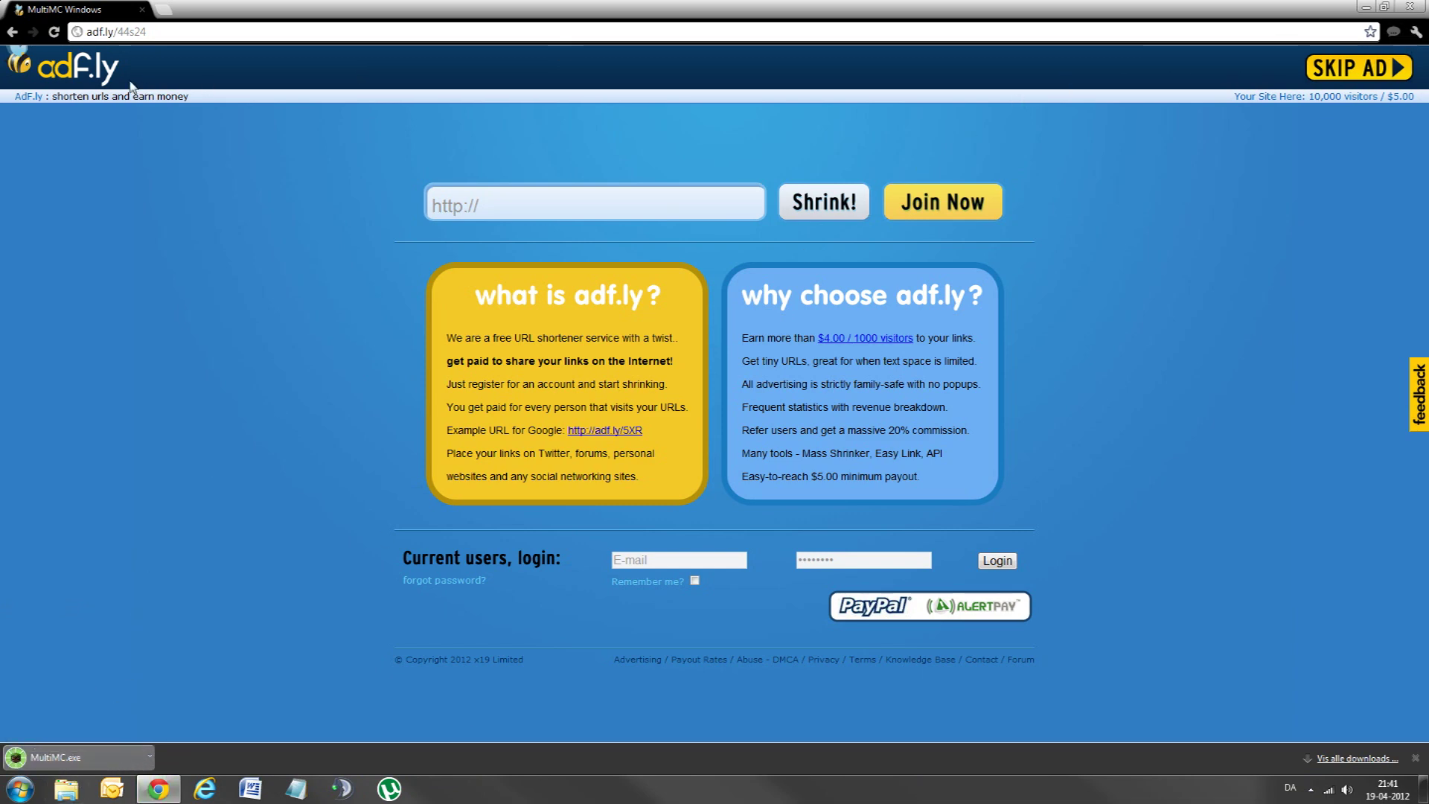
right_click(12, 31)
left_click(112, 67)
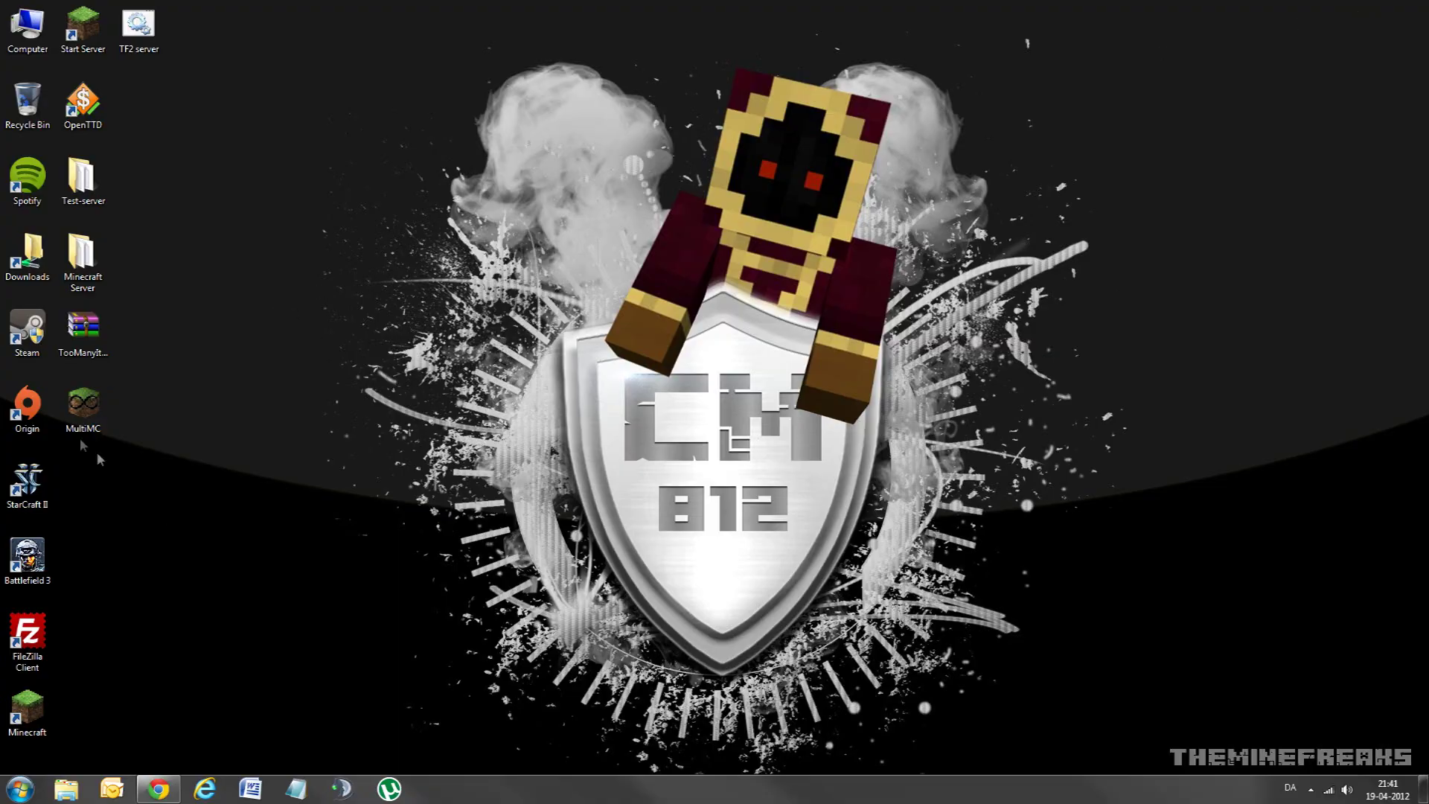
Step: Try launching the downloaded MultiMC from its desktop icon
left_click(83, 417)
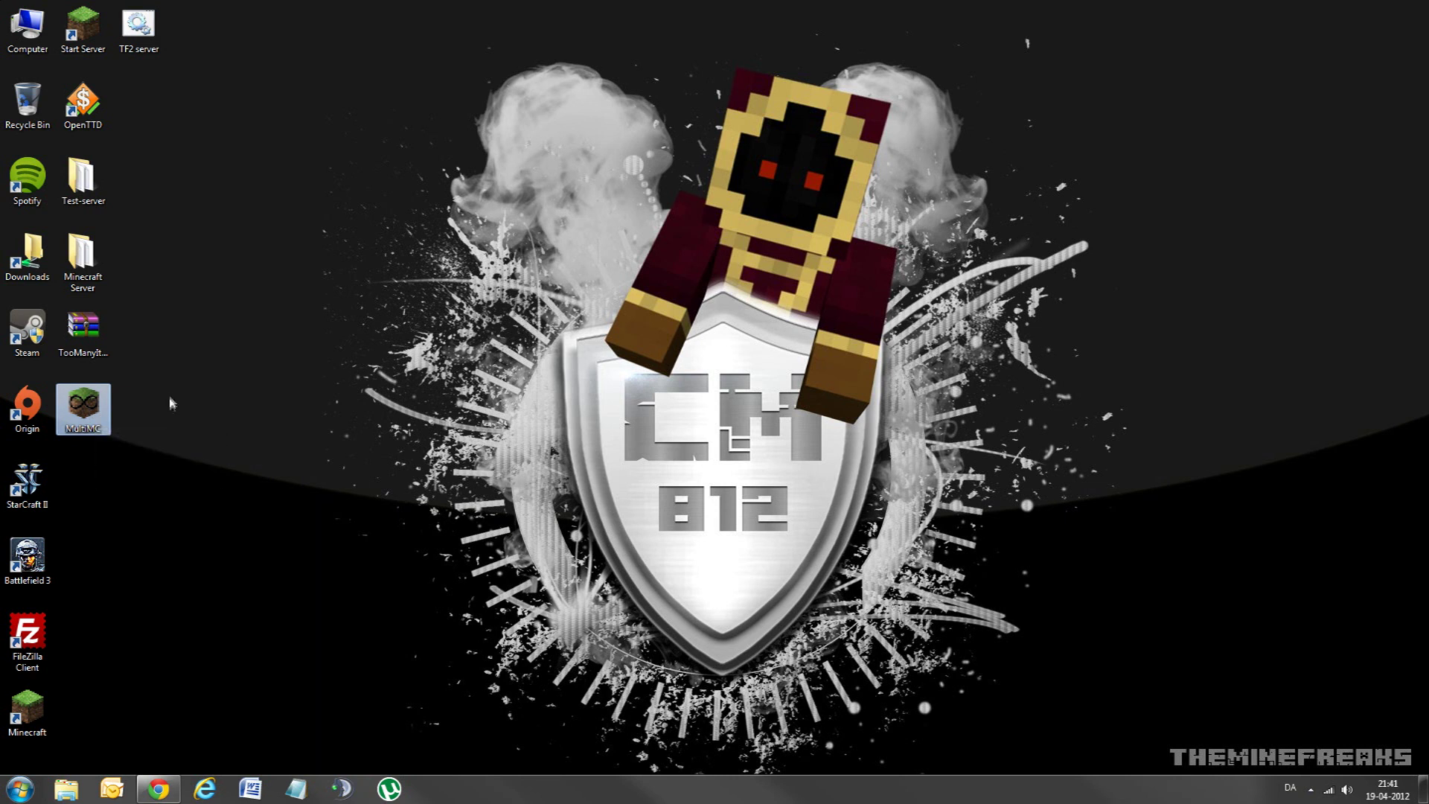
mouse_move(99, 411)
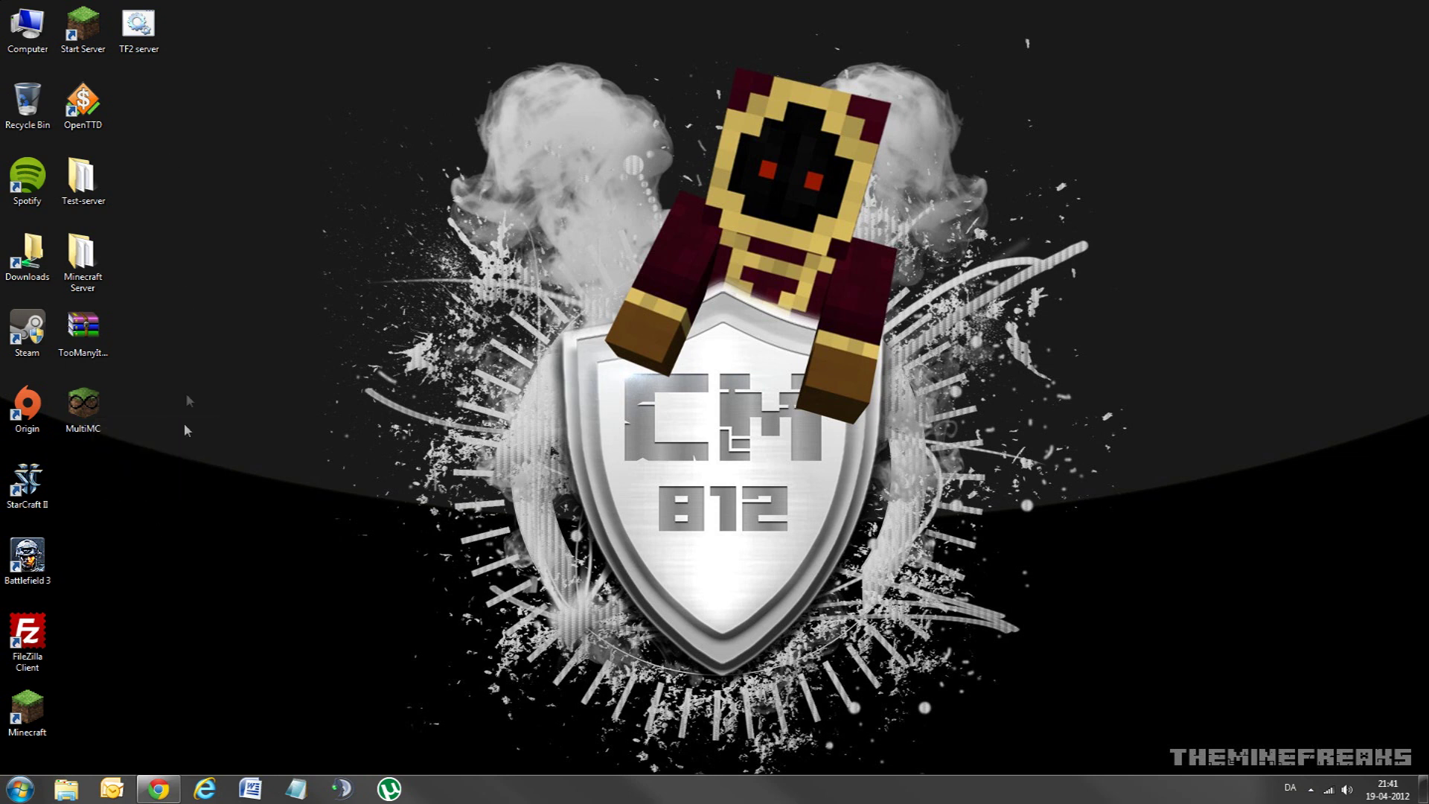
double_click(83, 406)
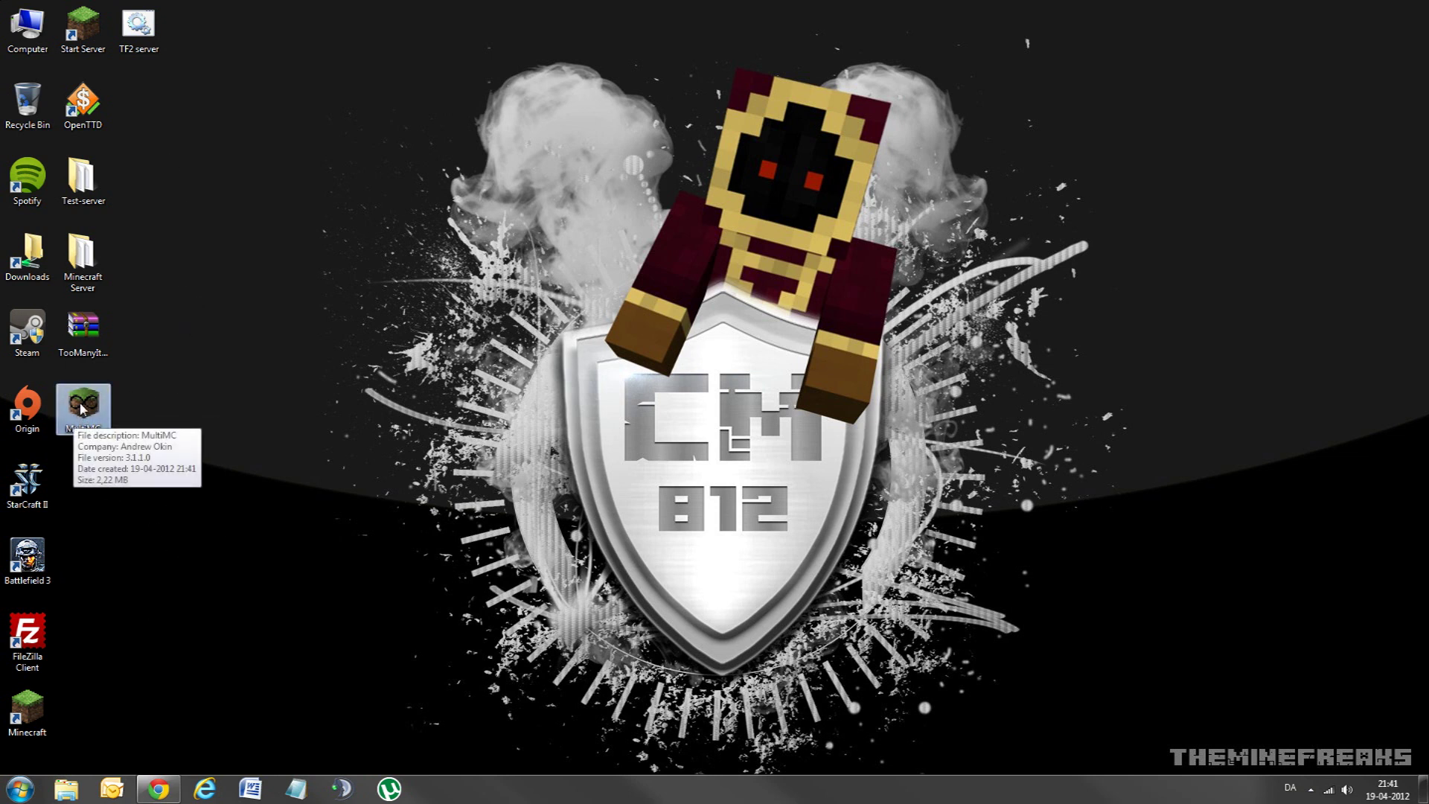
Step: Browse in Explorer to C:\Games\Minecraft\MultiMC
left_click(66, 790)
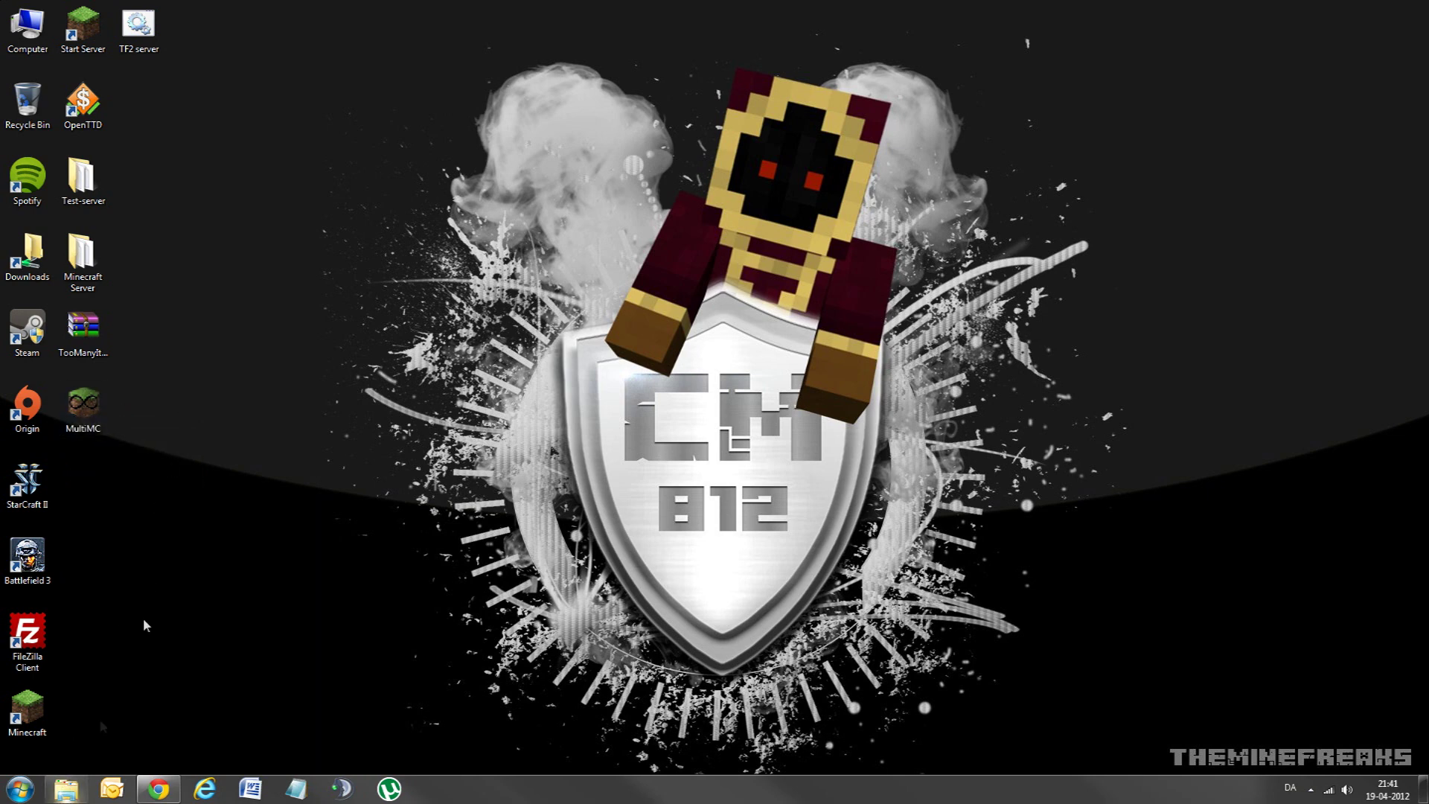
left_click(299, 368)
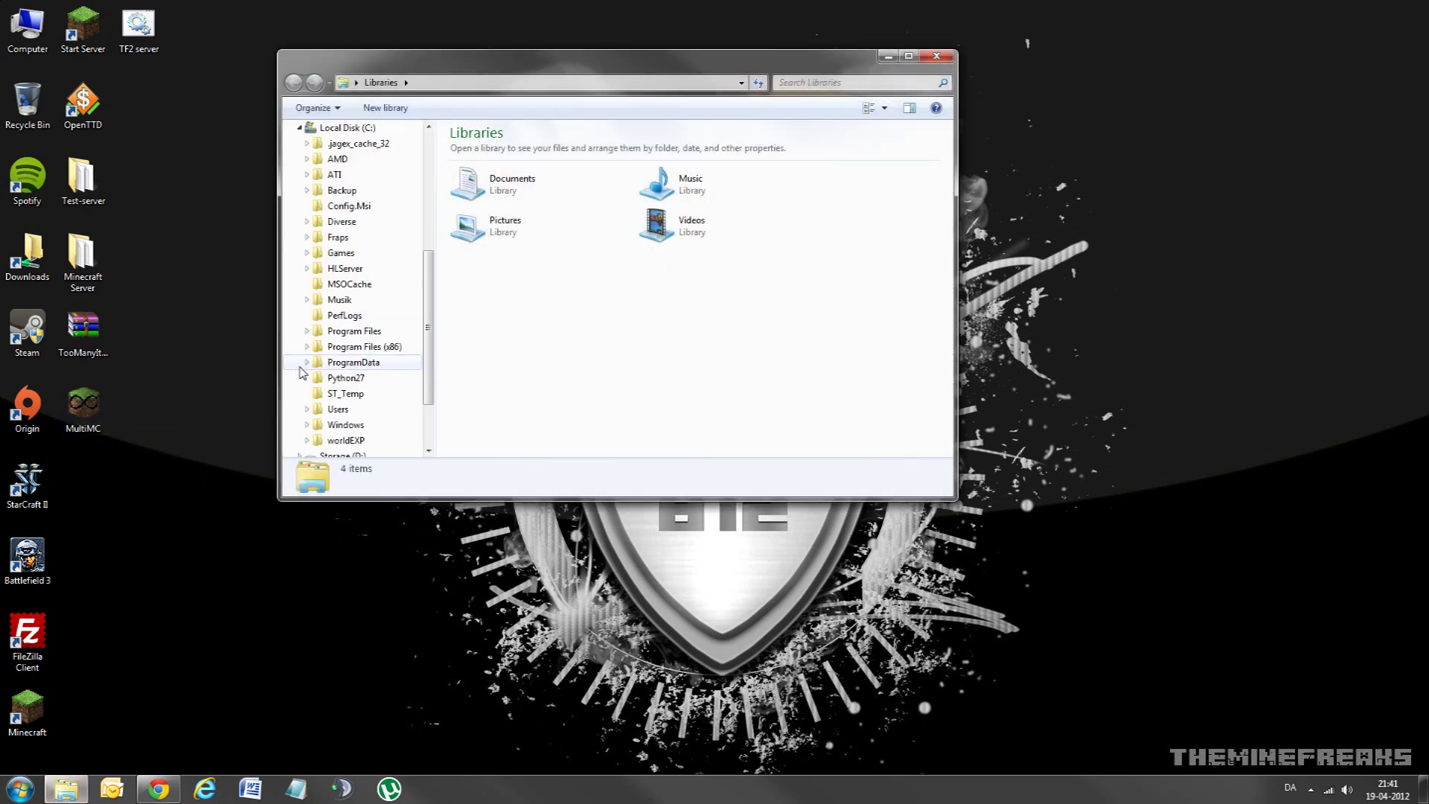
left_click(306, 252)
left_click(352, 285)
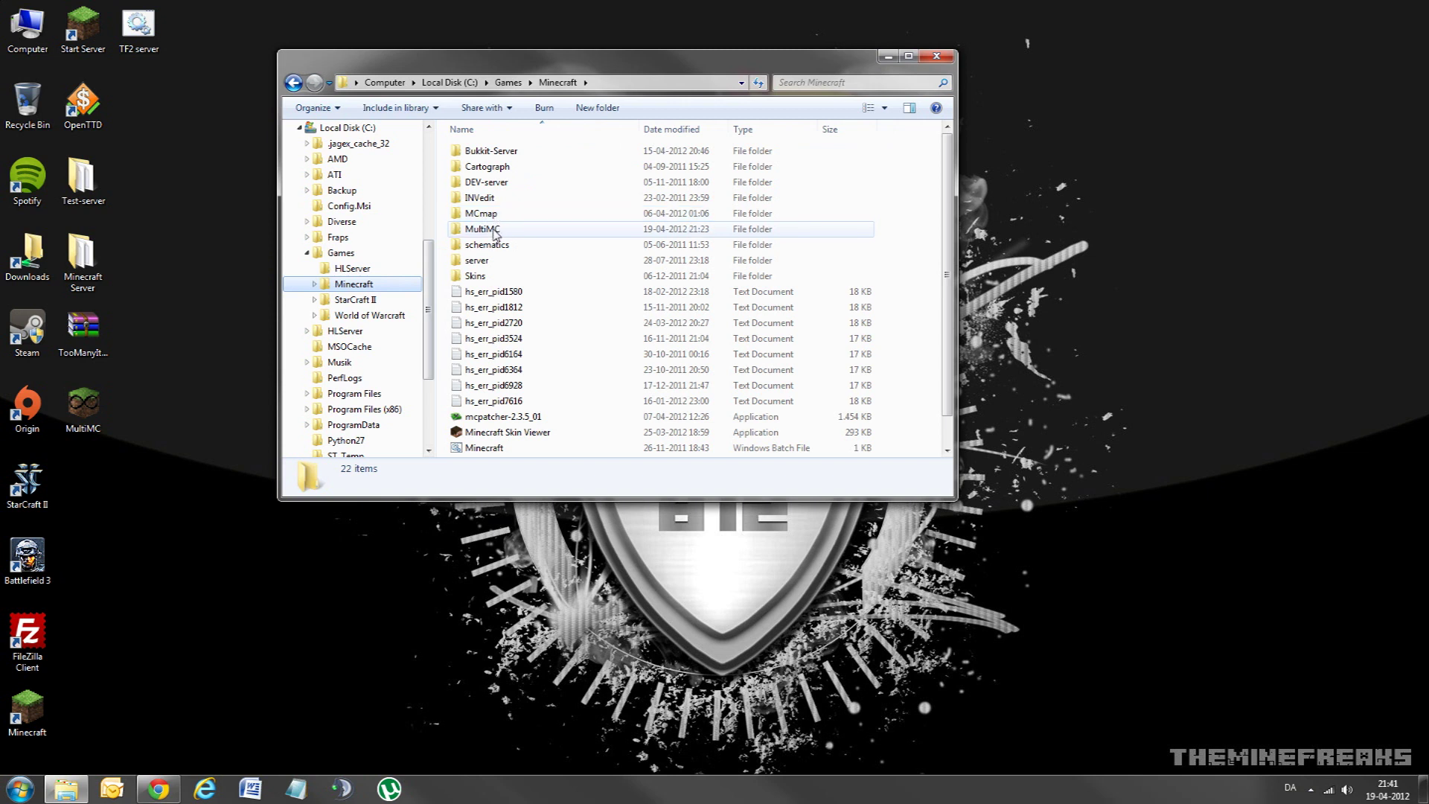
double_click(490, 231)
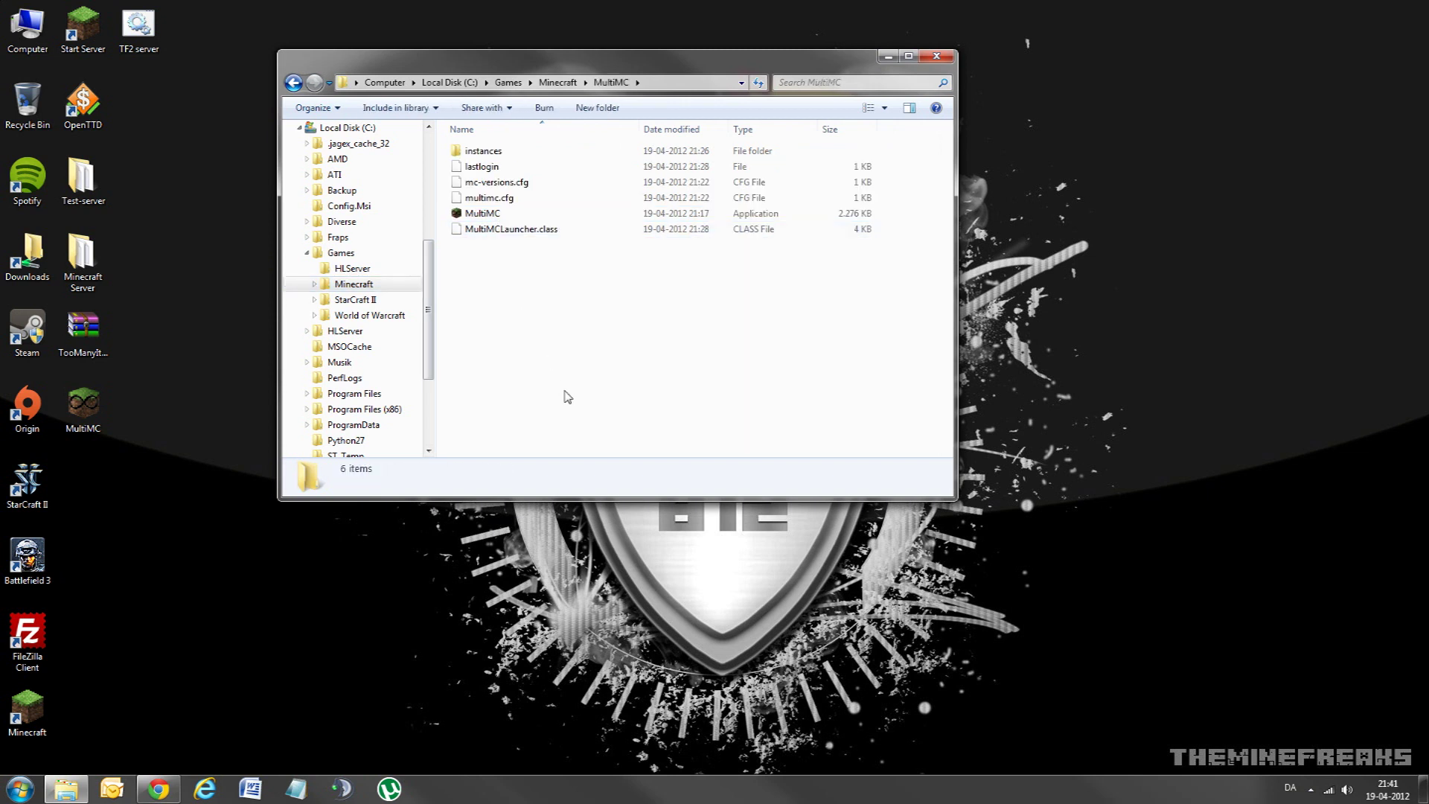
Step: Delete the desktop MultiMC copy to the Recycle Bin and select MultiMC in the Games folder
left_click(83, 406)
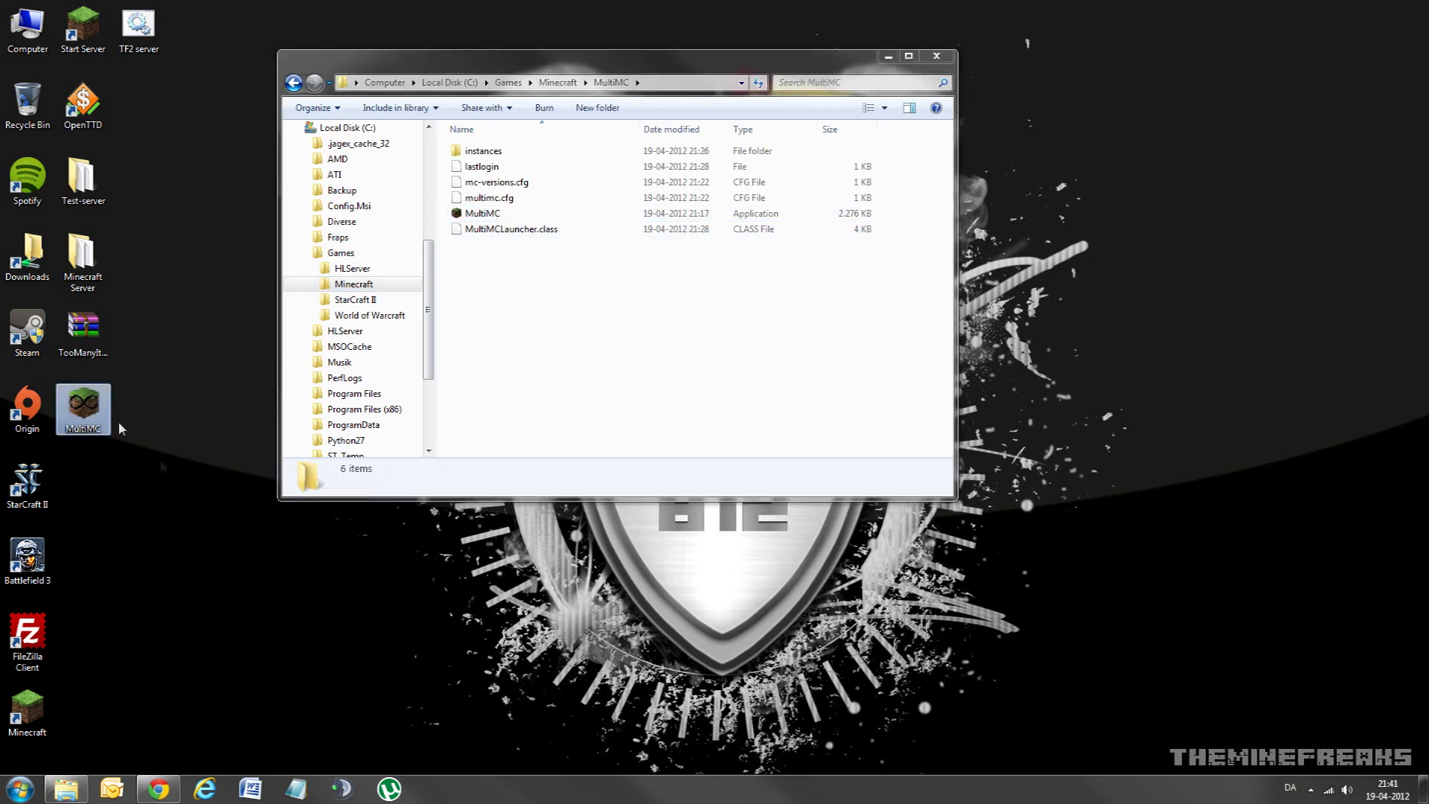
double_click(80, 410)
double_click(81, 404)
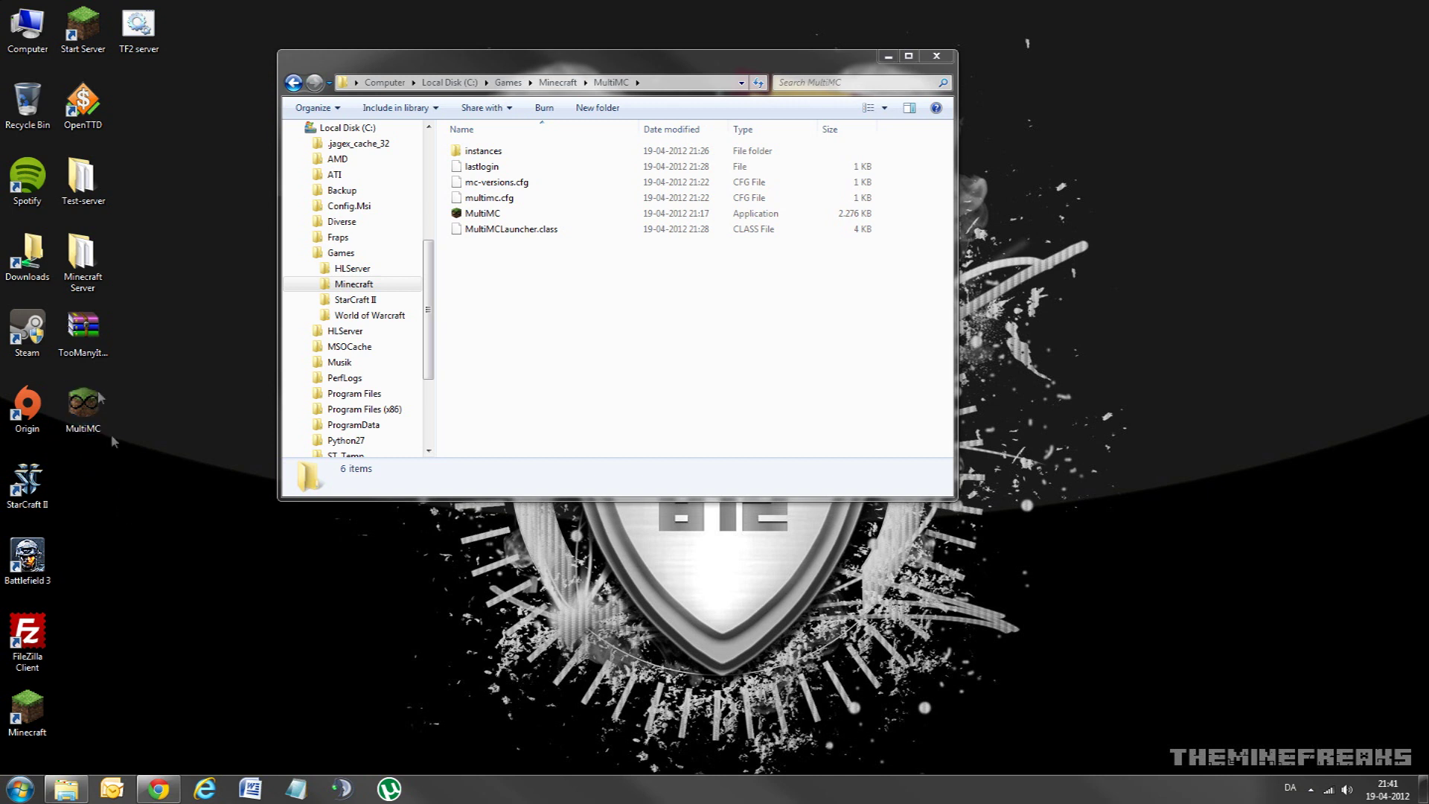
left_click_drag(81, 408, 107, 423)
key("Delete")
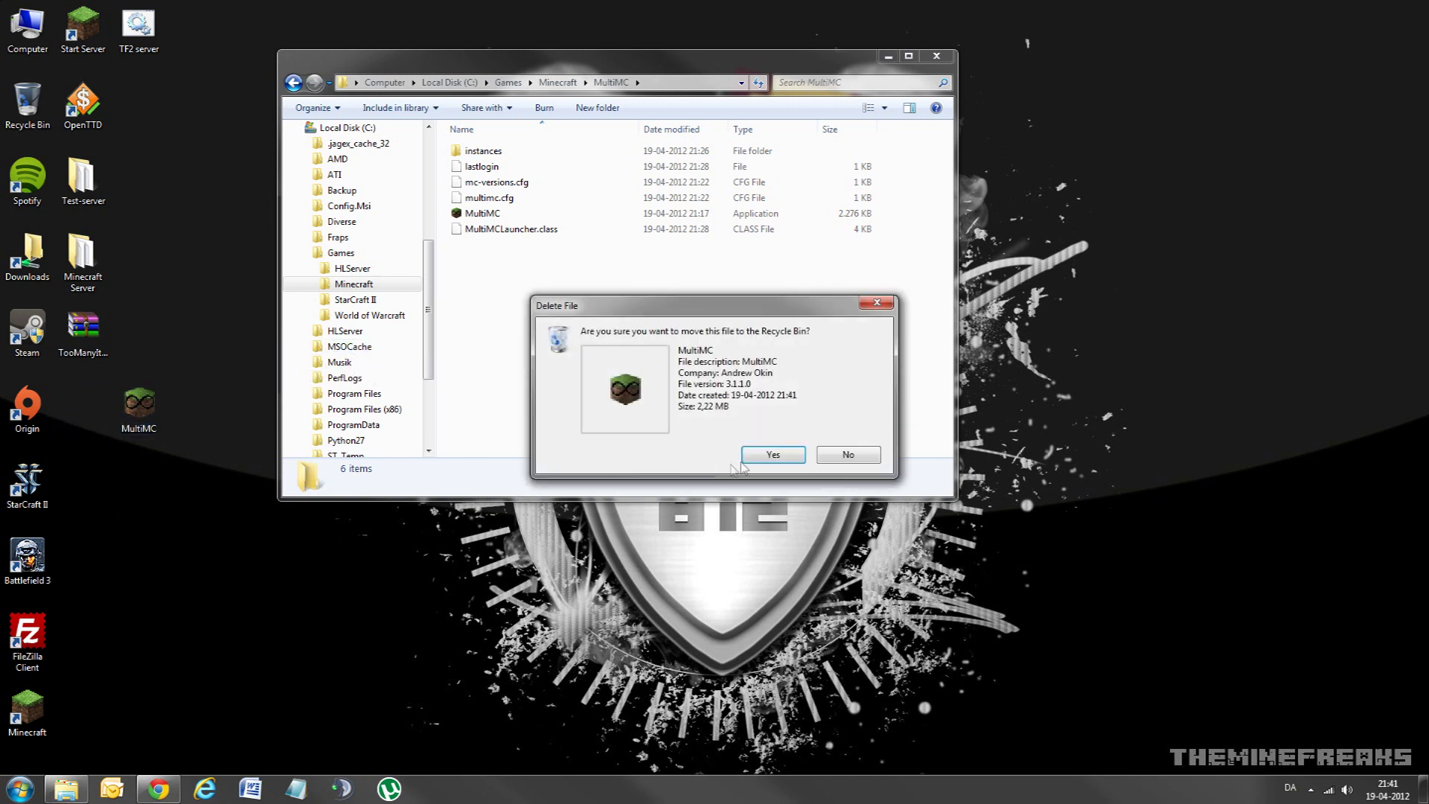
left_click(759, 463)
left_click(481, 214)
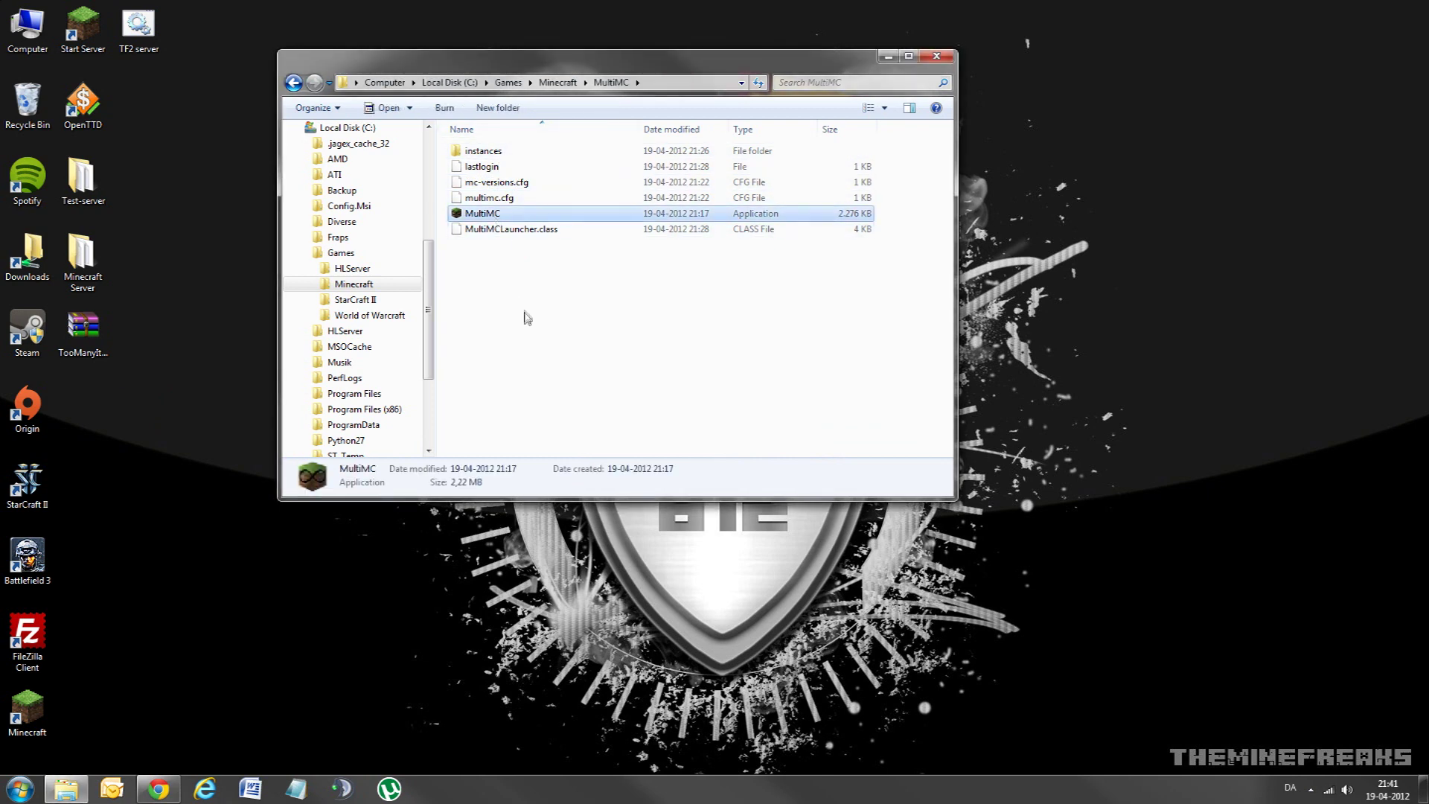
left_click_drag(478, 60, 379, 76)
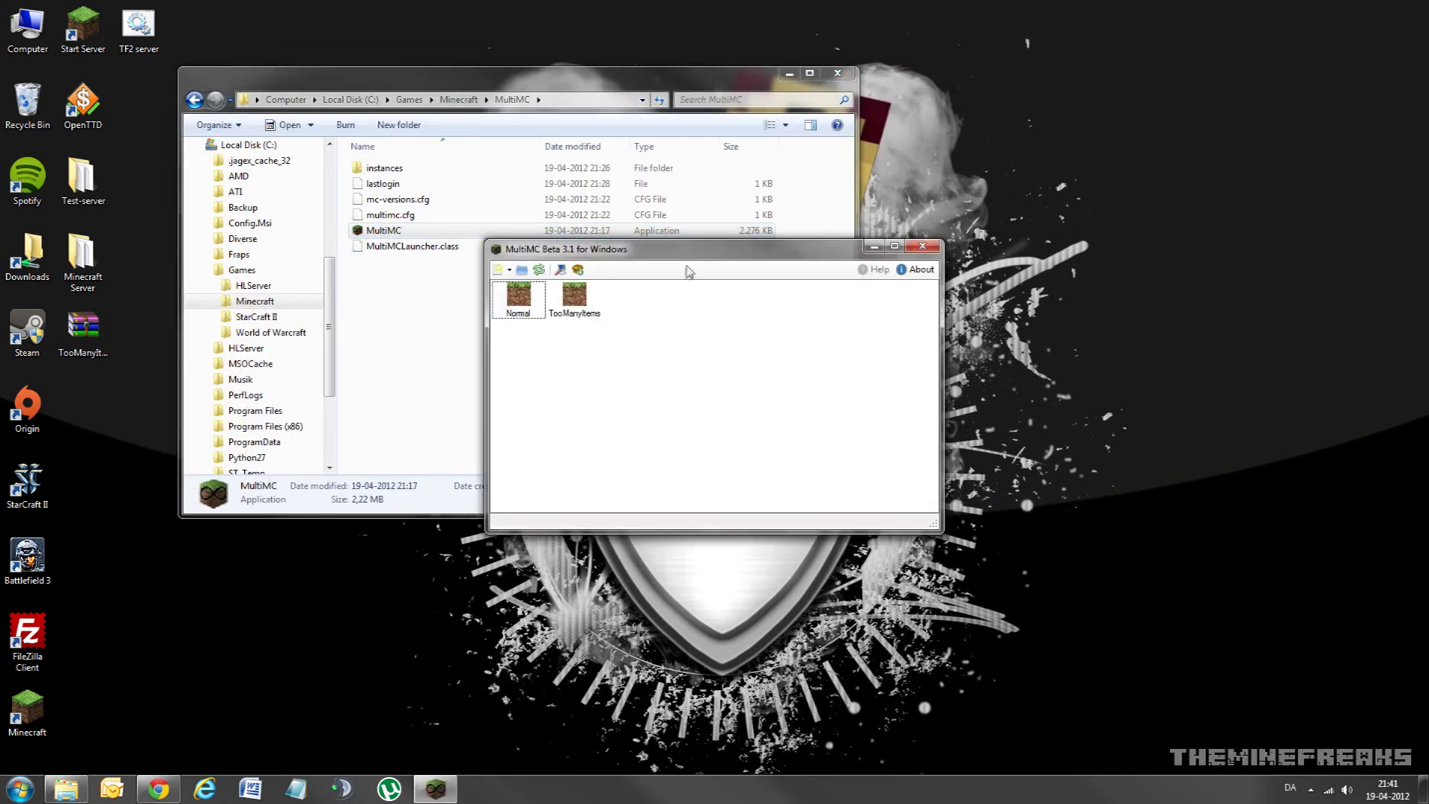
Step: Minimize Explorer, move the MultiMC window left, and switch selection between Normal and TooManyItems
left_click(787, 74)
left_click_drag(677, 257, 404, 192)
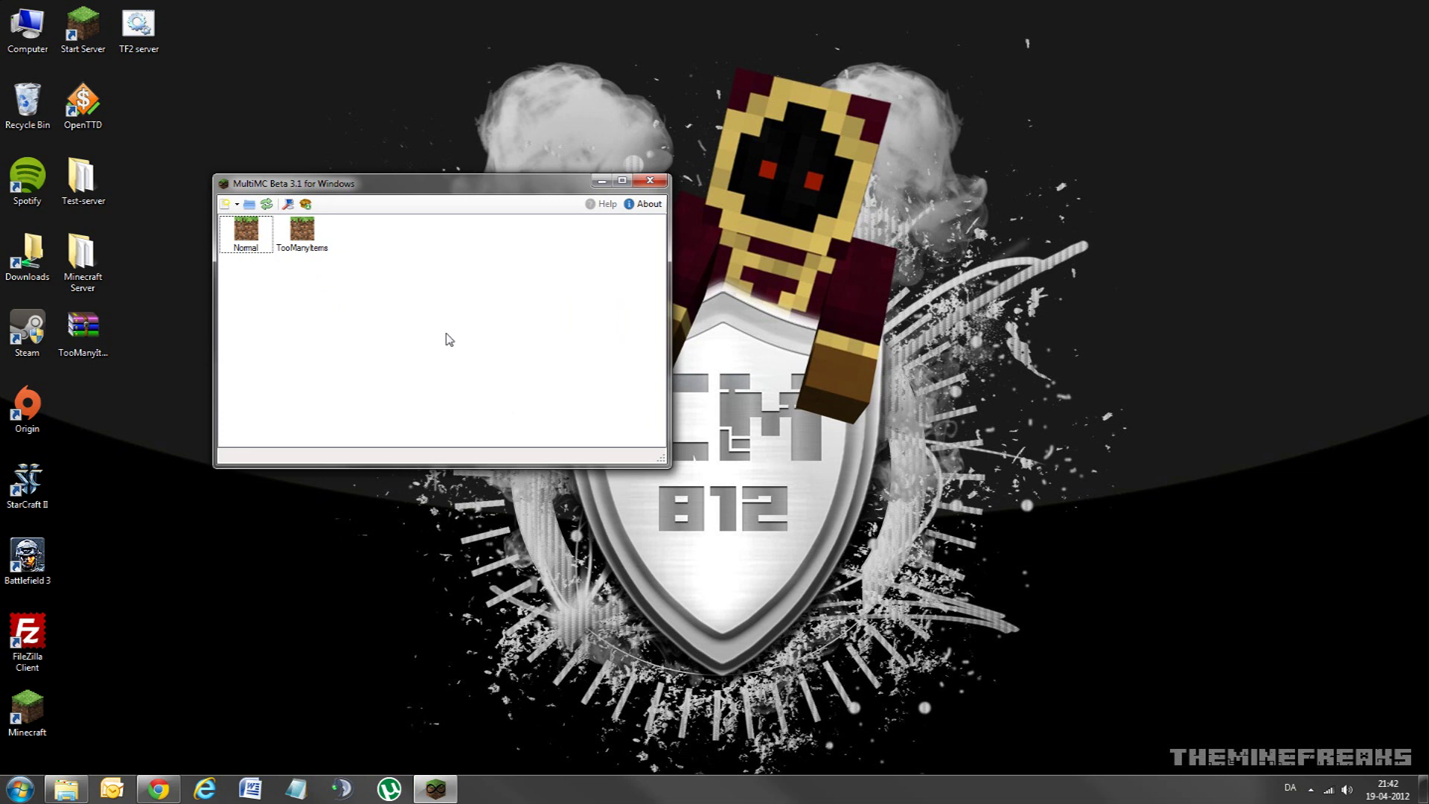
left_click(252, 237)
key("Right")
key("Left")
key("Right")
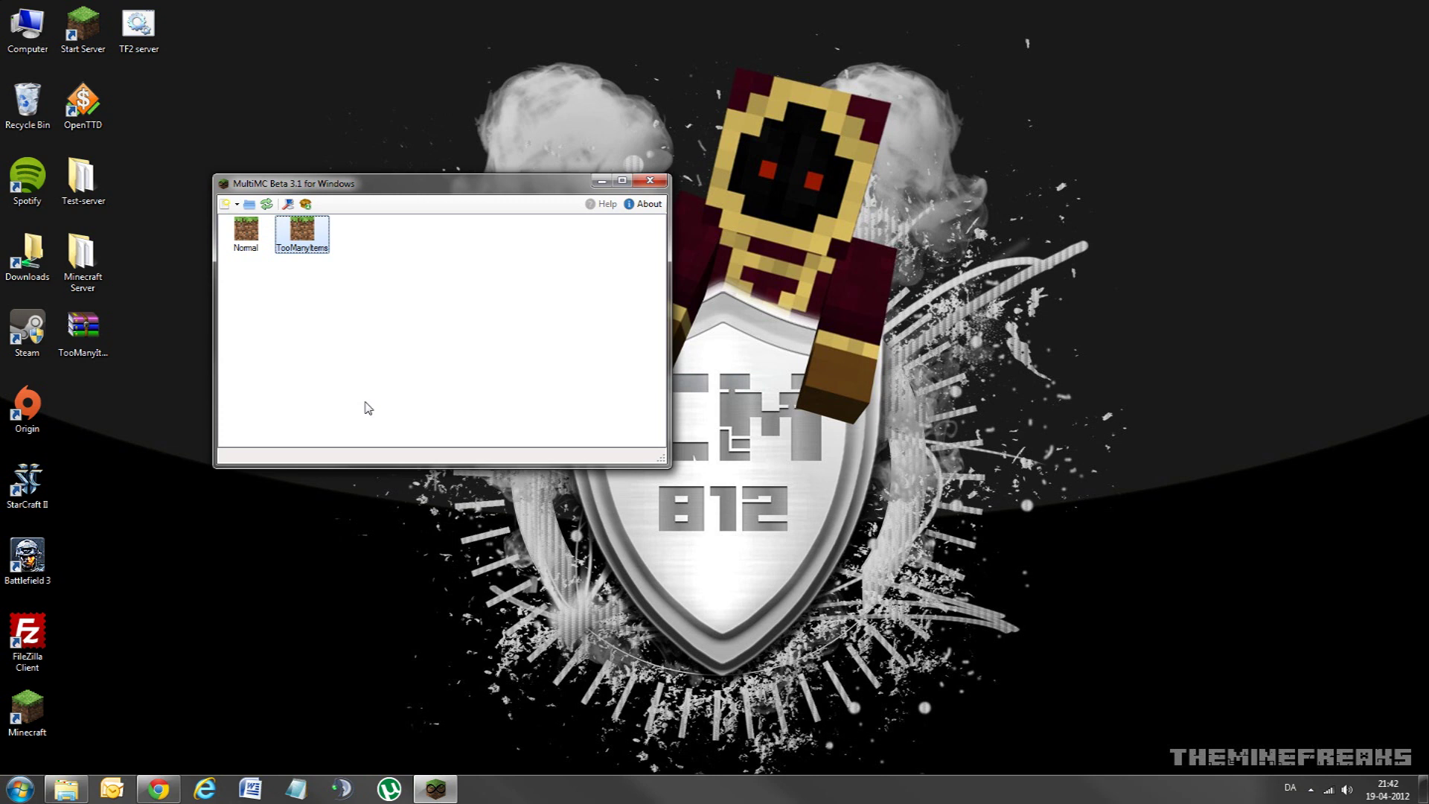
key("Left")
key("Right")
key("Left")
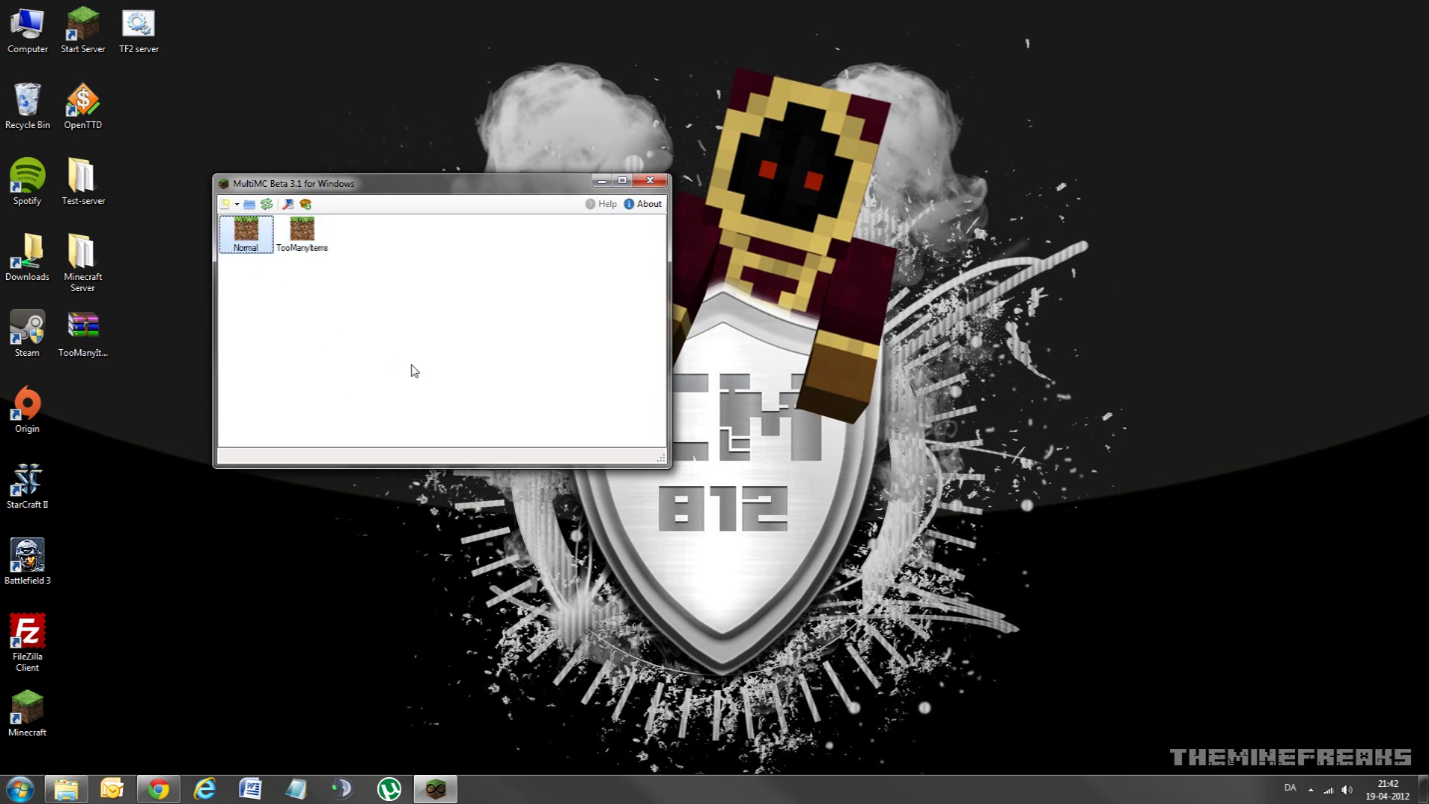
key("Right")
key("Left")
left_click_drag(376, 192, 399, 185)
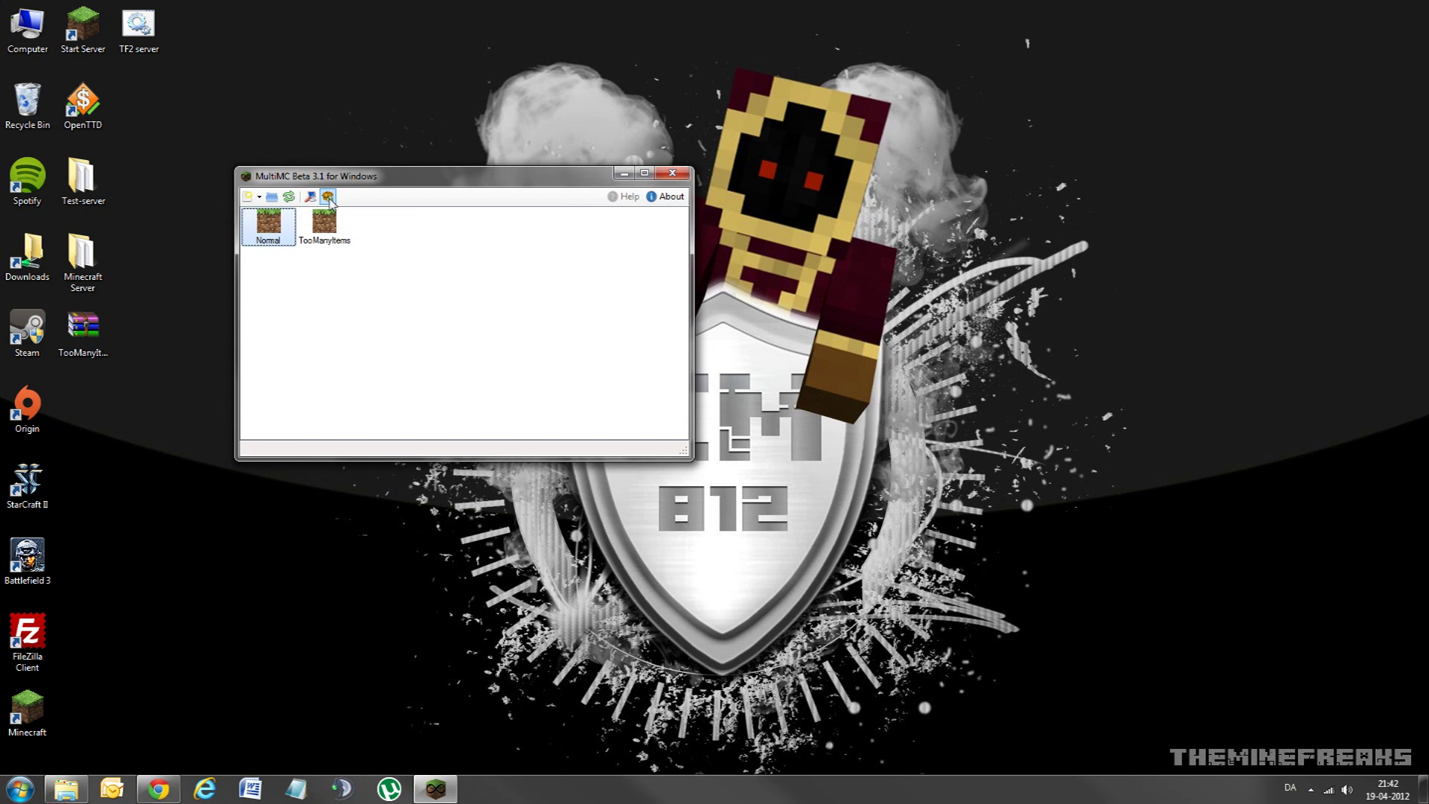
Step: Open MultiMC settings, keeping update checks at startup enabled
left_click(310, 197)
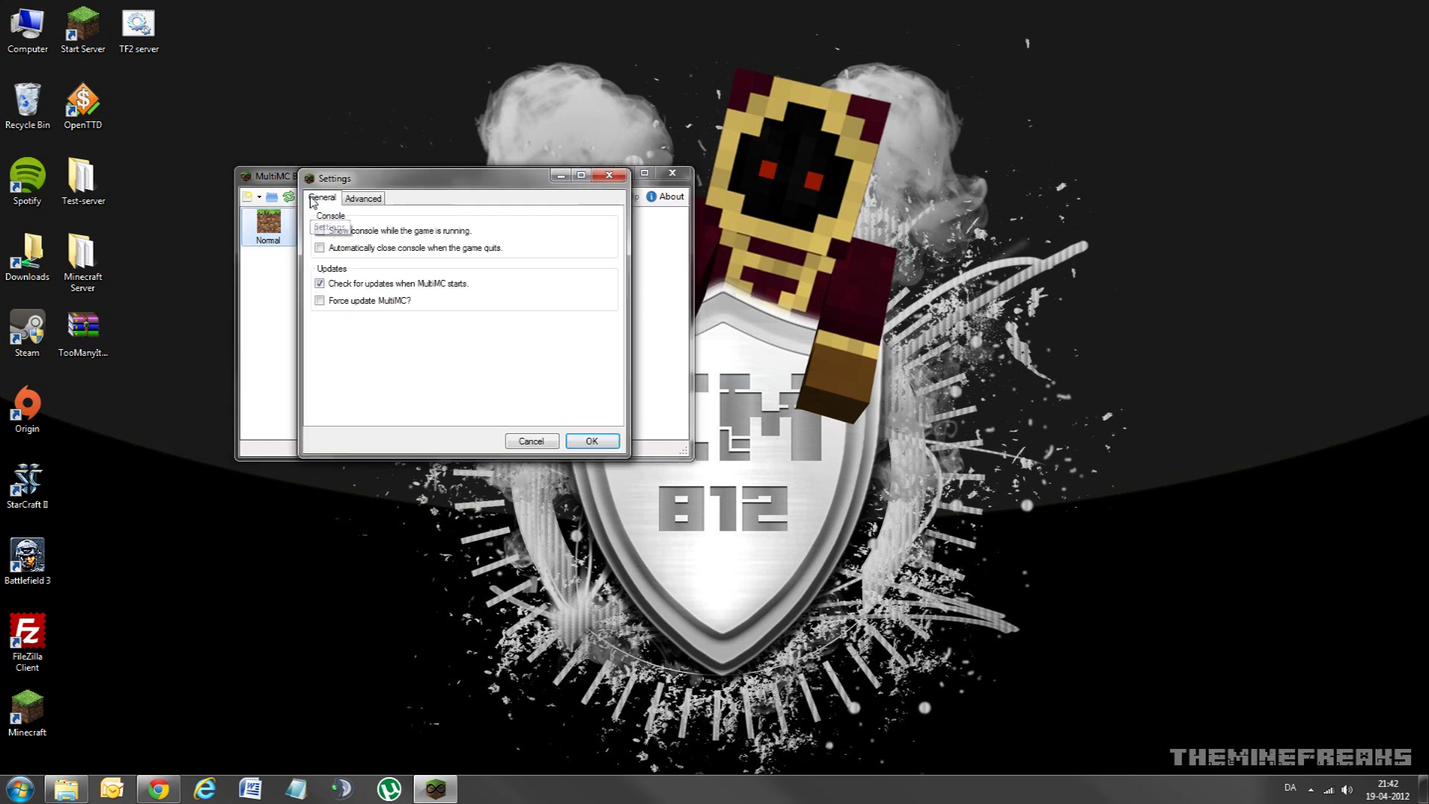
left_click_drag(437, 180, 474, 126)
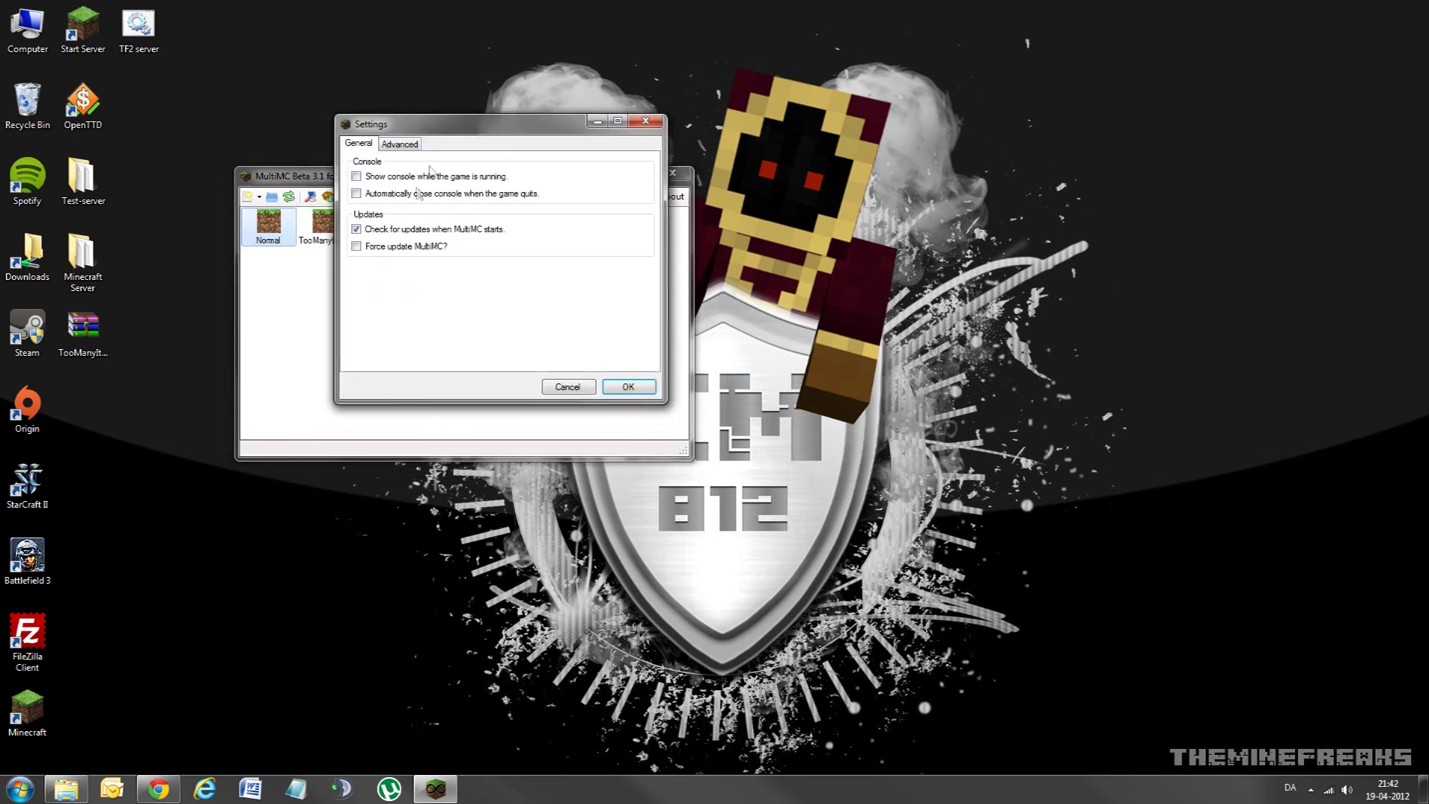
left_click(357, 229)
left_click_drag(447, 125, 412, 193)
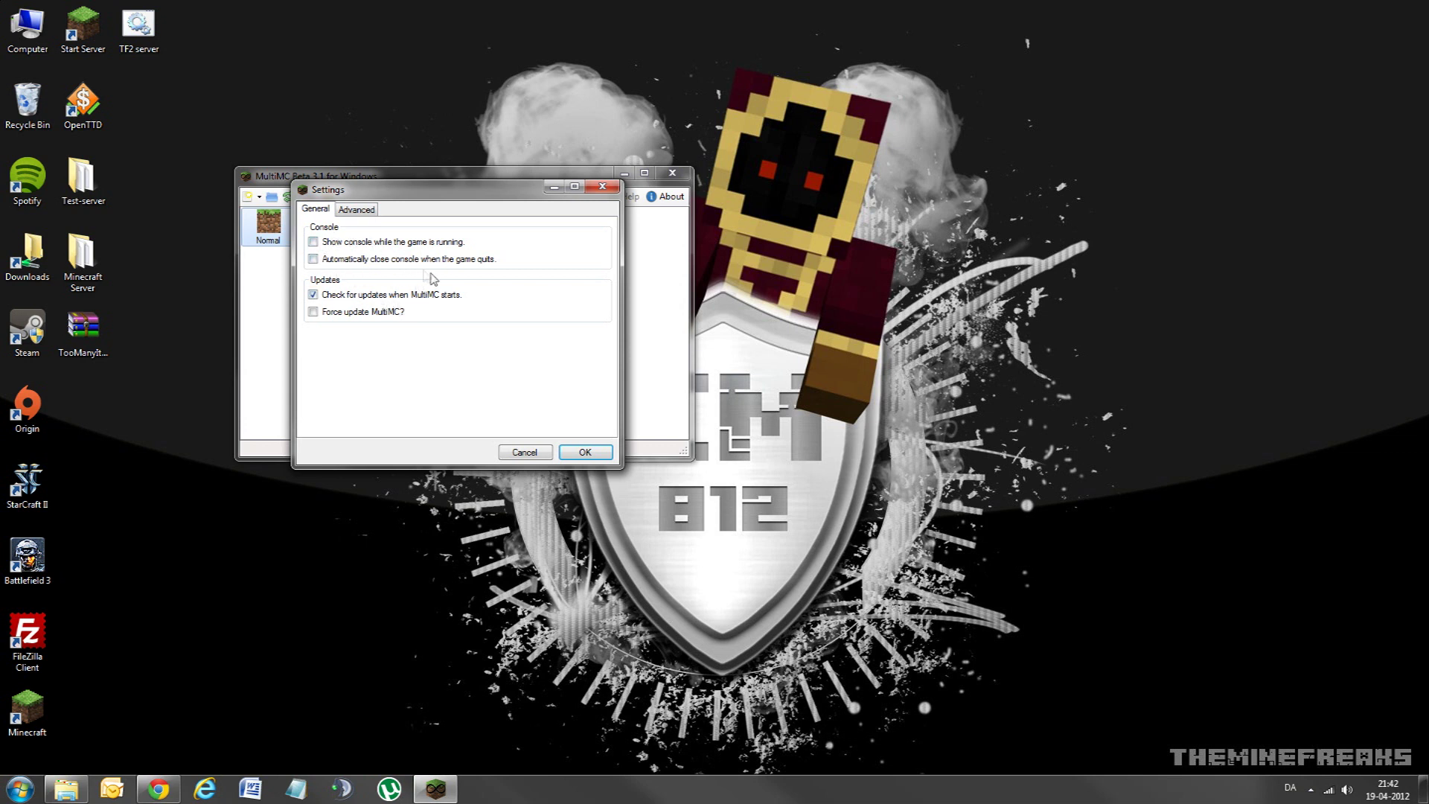
Step: Set minimum memory to 512 and maximum to 1024 on the Advanced tab, then save
left_click(356, 209)
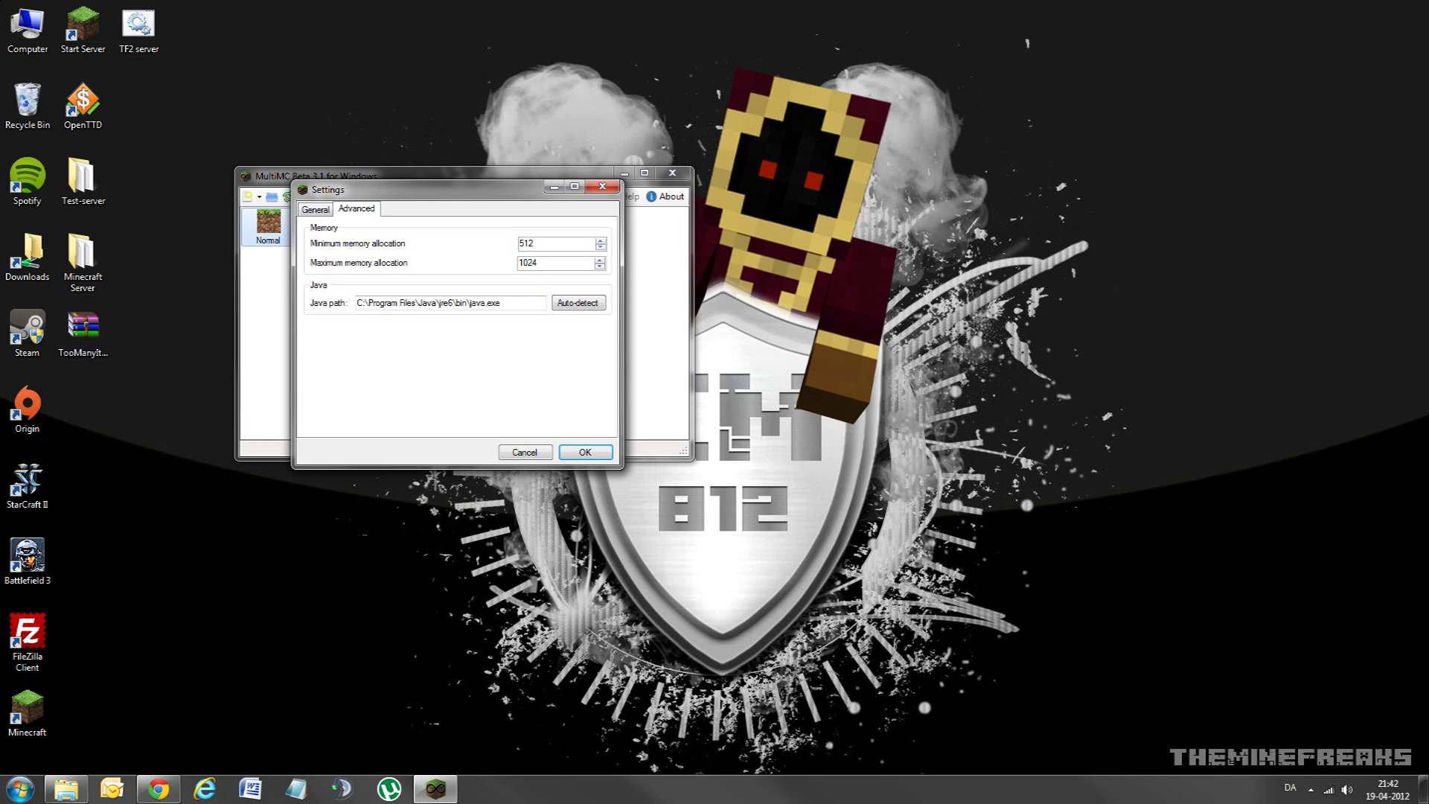
left_click(601, 242)
left_click(601, 247)
left_click(600, 265)
left_click(524, 452)
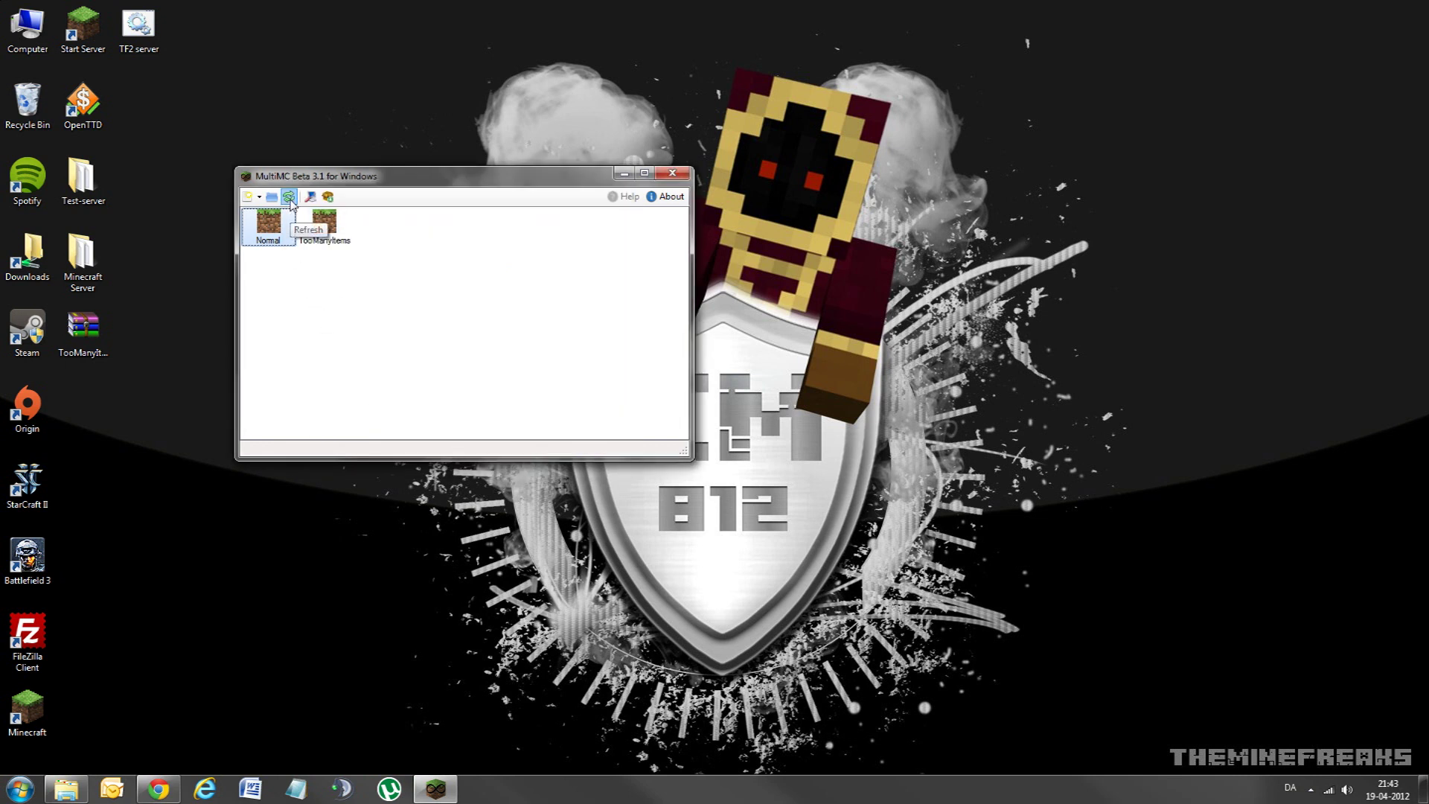
Step: Refresh the instance list and choose Create a new instance from the New Instance dropdown
left_click(291, 202)
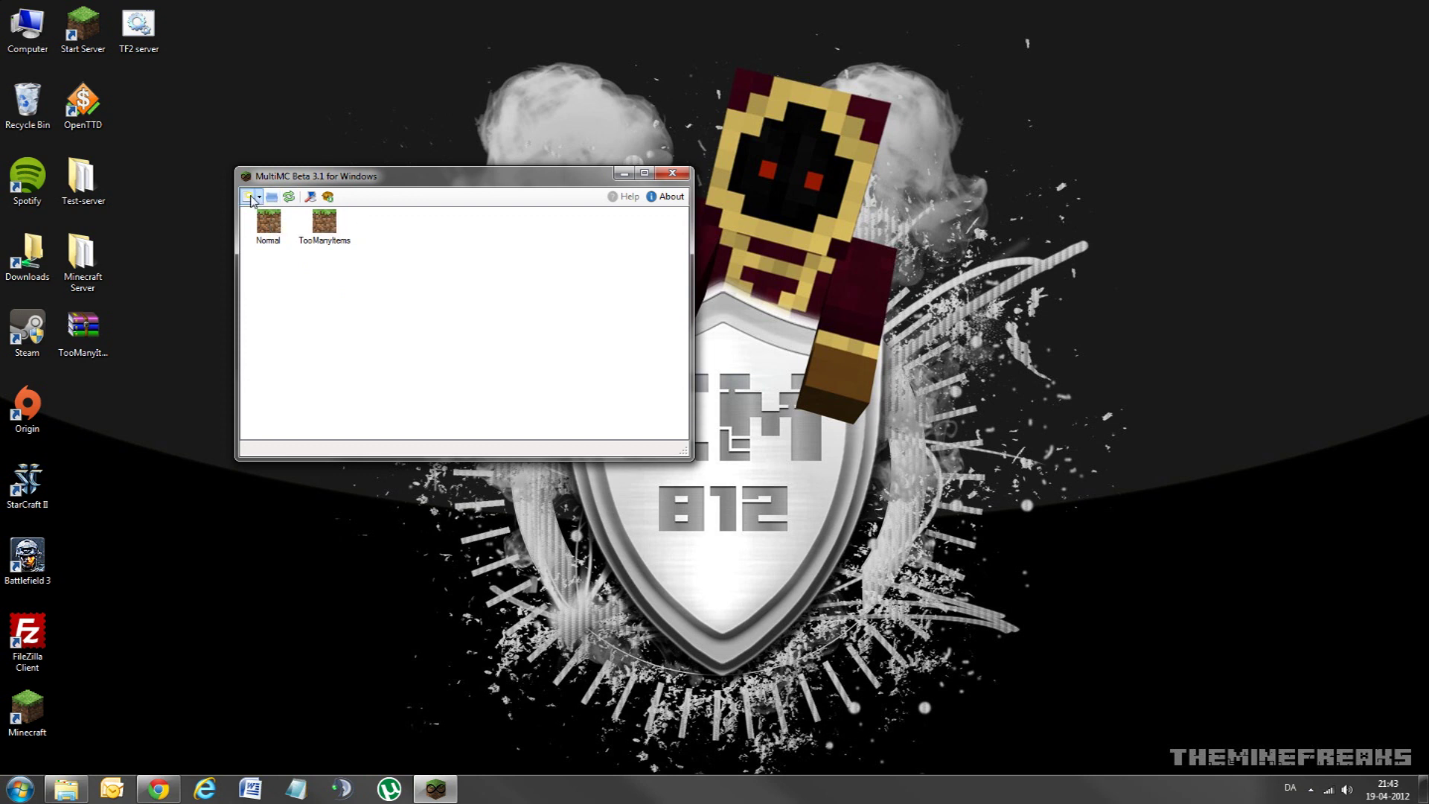
left_click(259, 197)
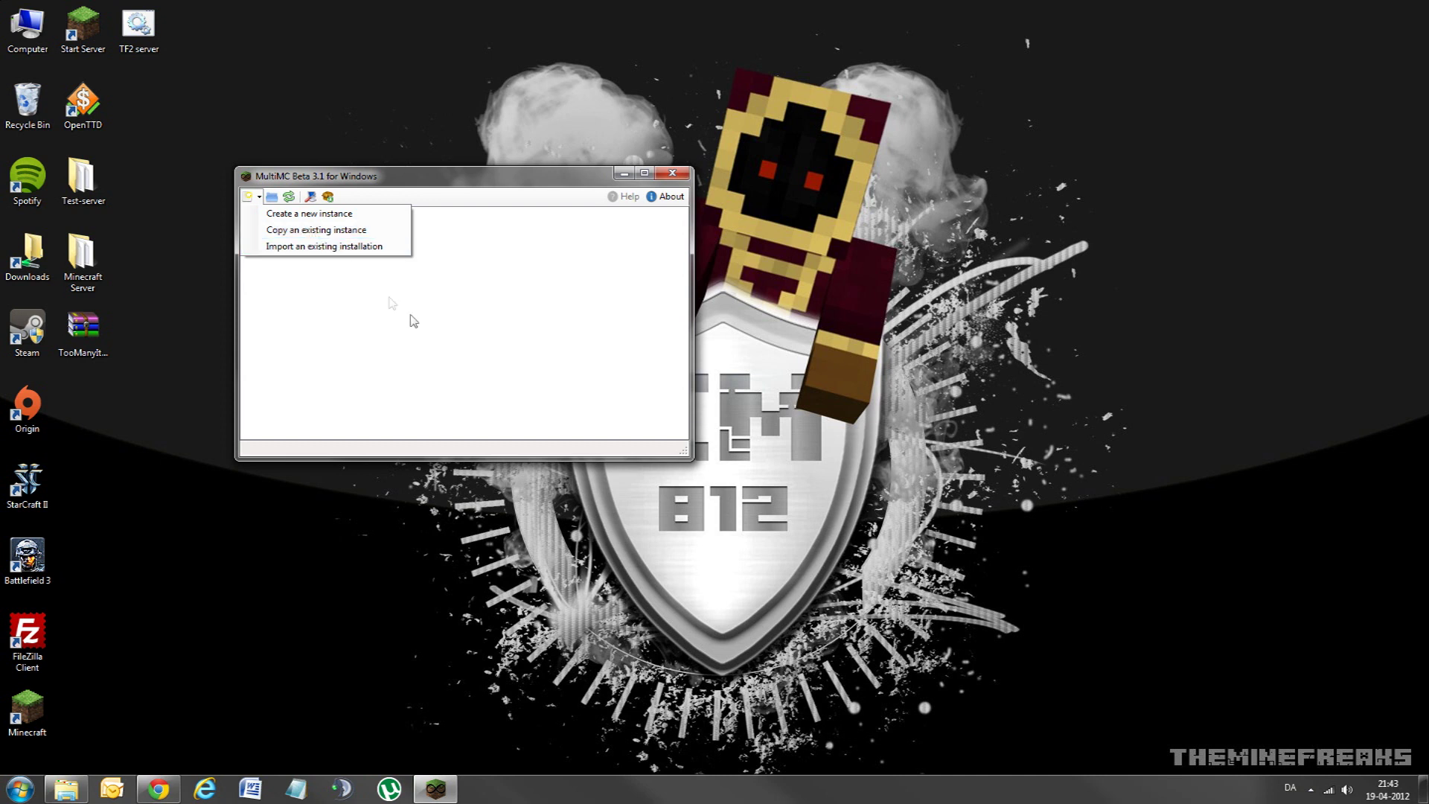
left_click(365, 343)
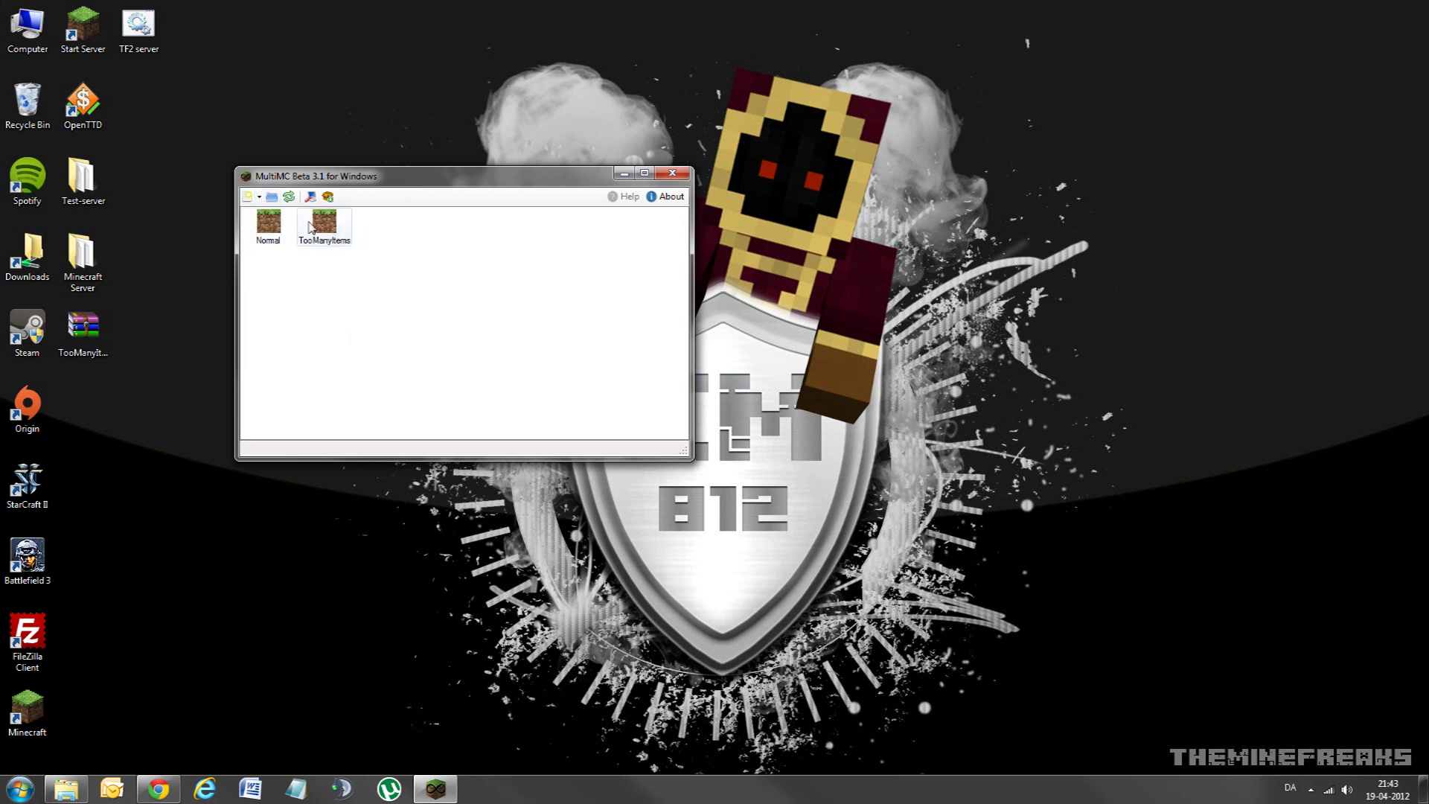
left_click(259, 198)
left_click(259, 197)
left_click(260, 198)
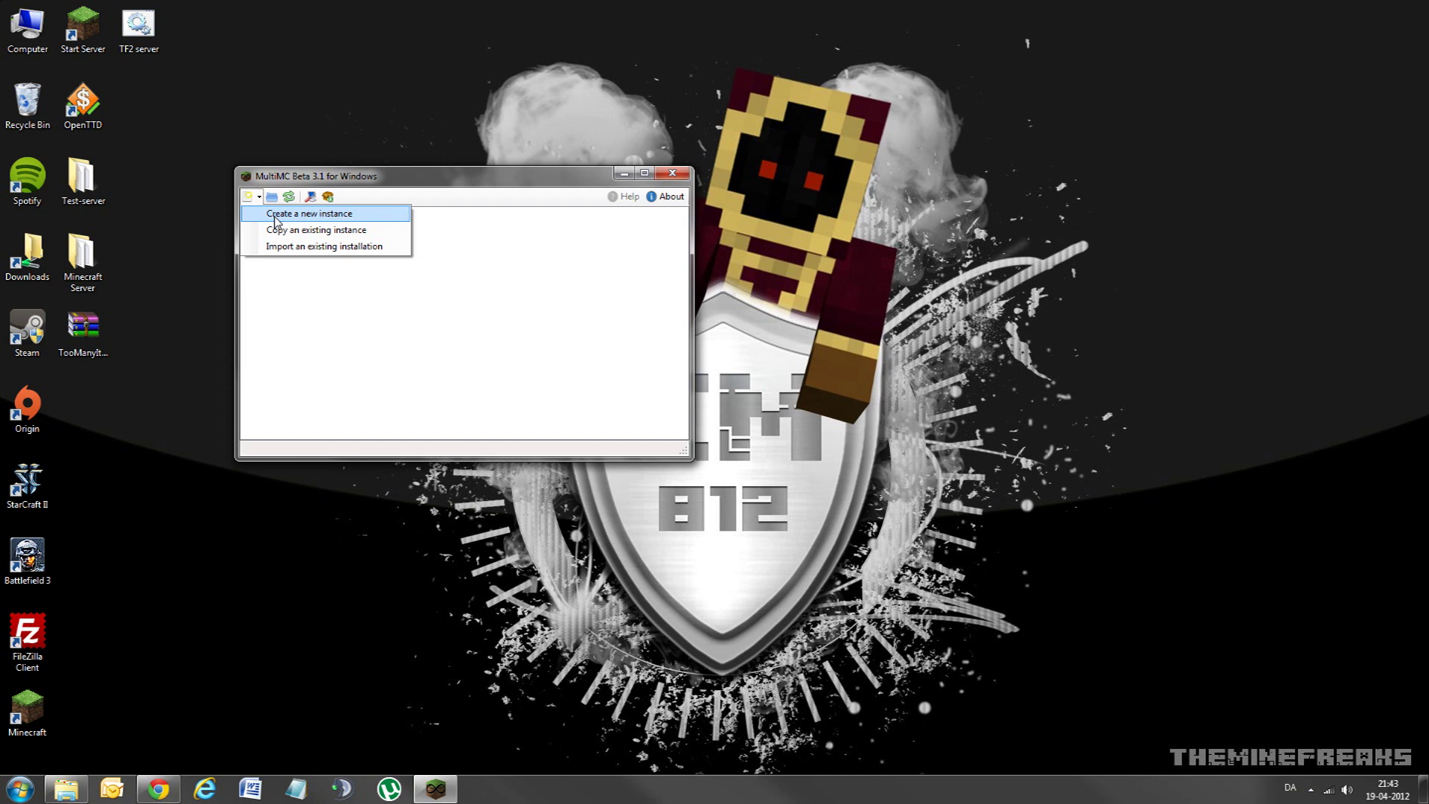
left_click(363, 346)
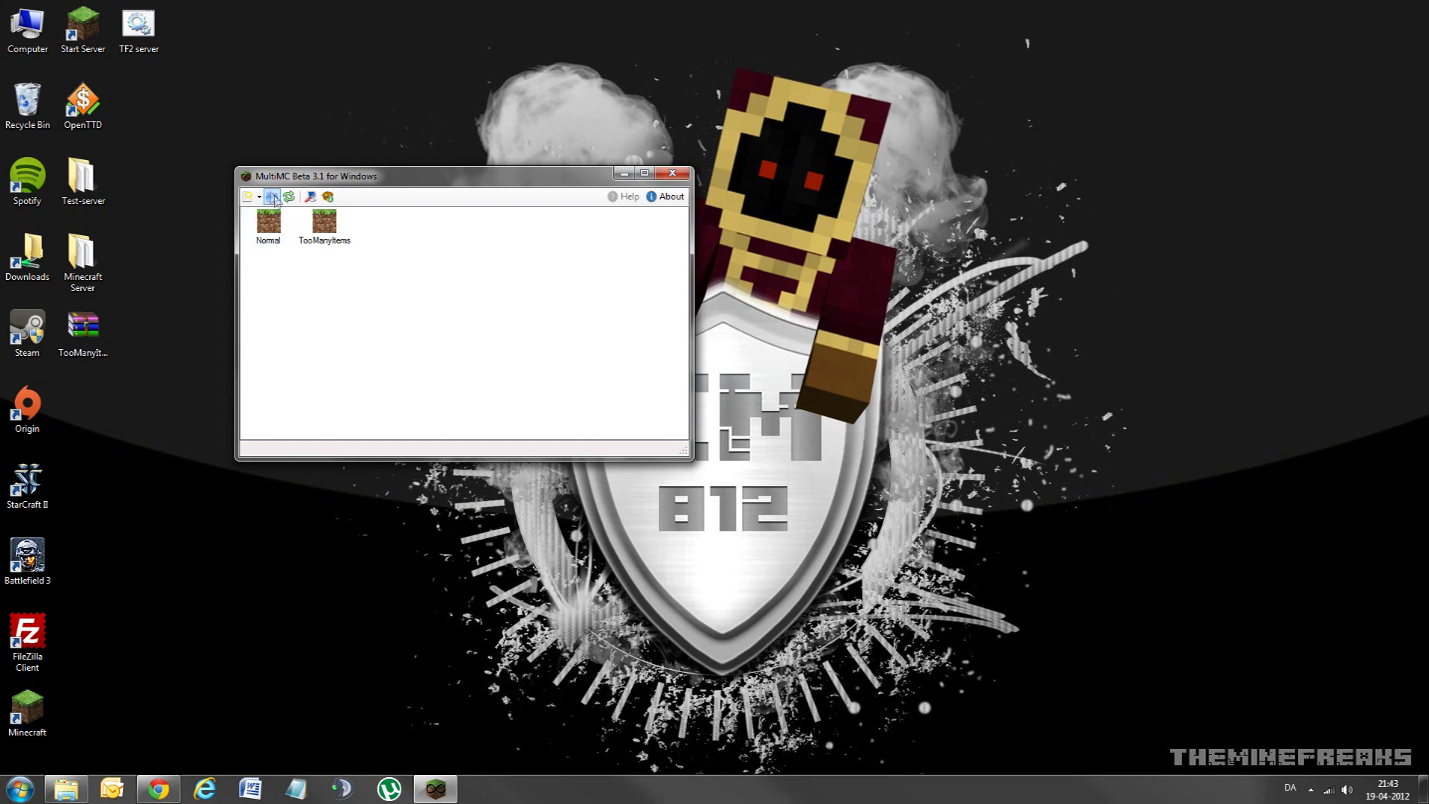
left_click(253, 197)
left_click(253, 196)
left_click(252, 196)
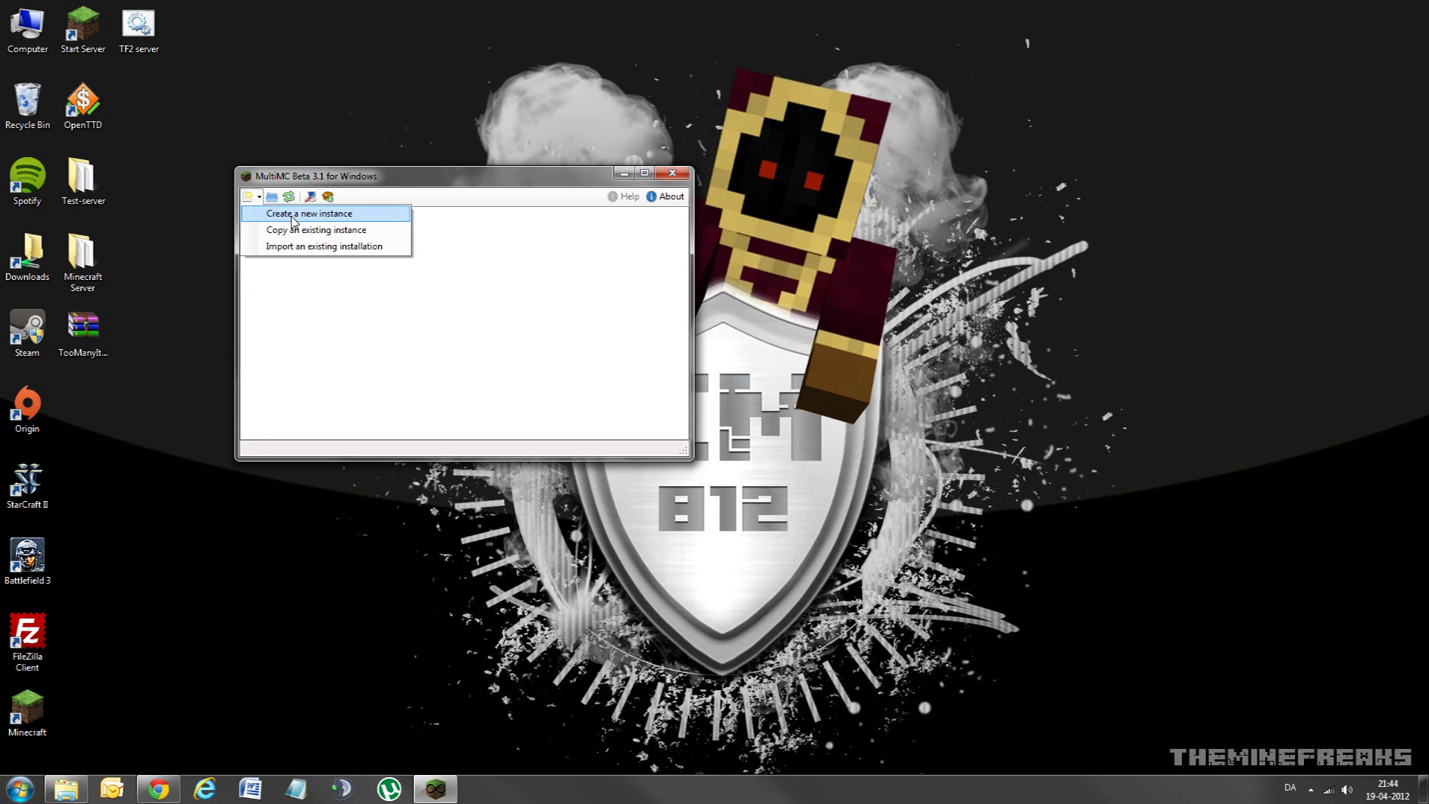
left_click(292, 214)
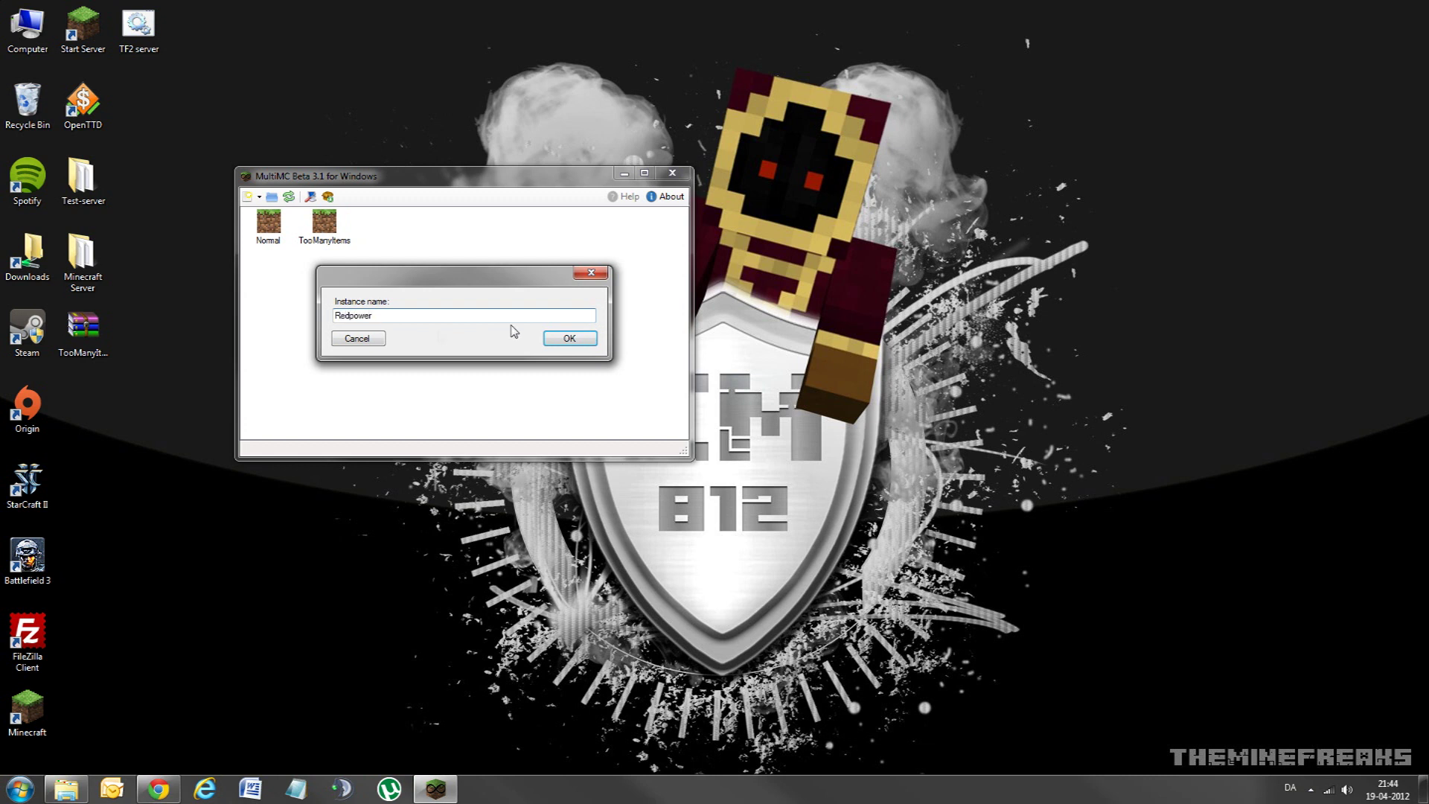
Step: Create the instance named Redpower, then select it and bring up its actions
left_click(566, 338)
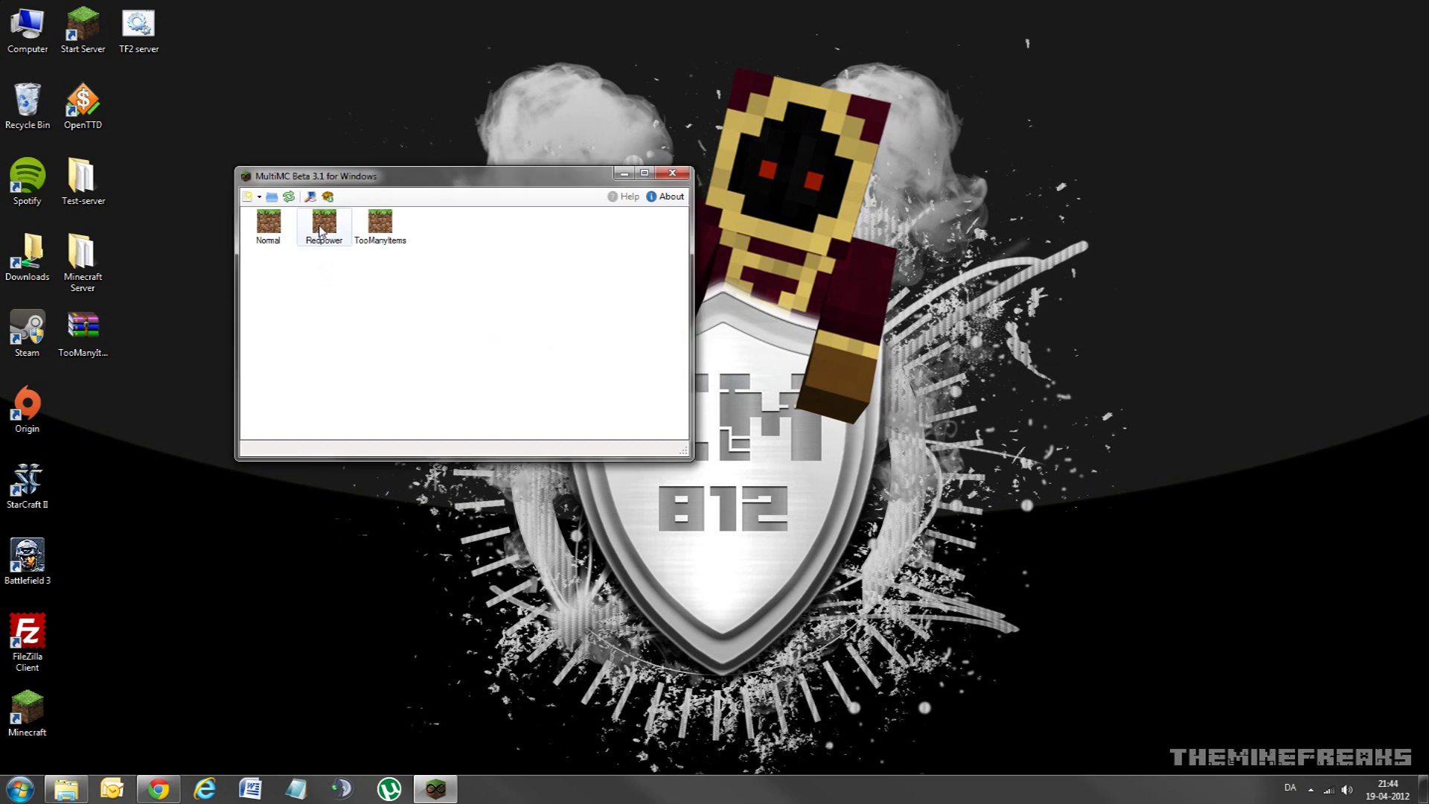
left_click(324, 232)
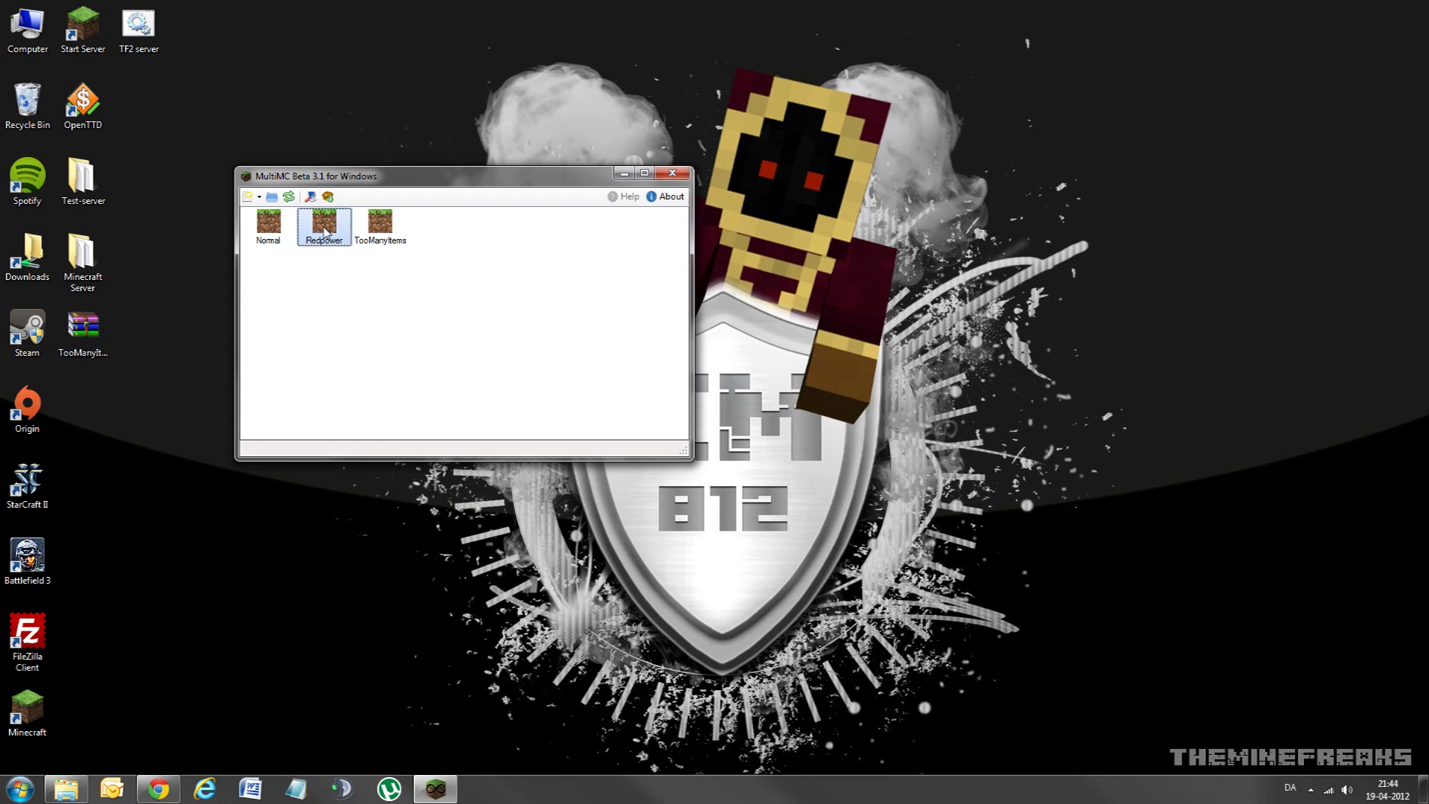
right_click(325, 232)
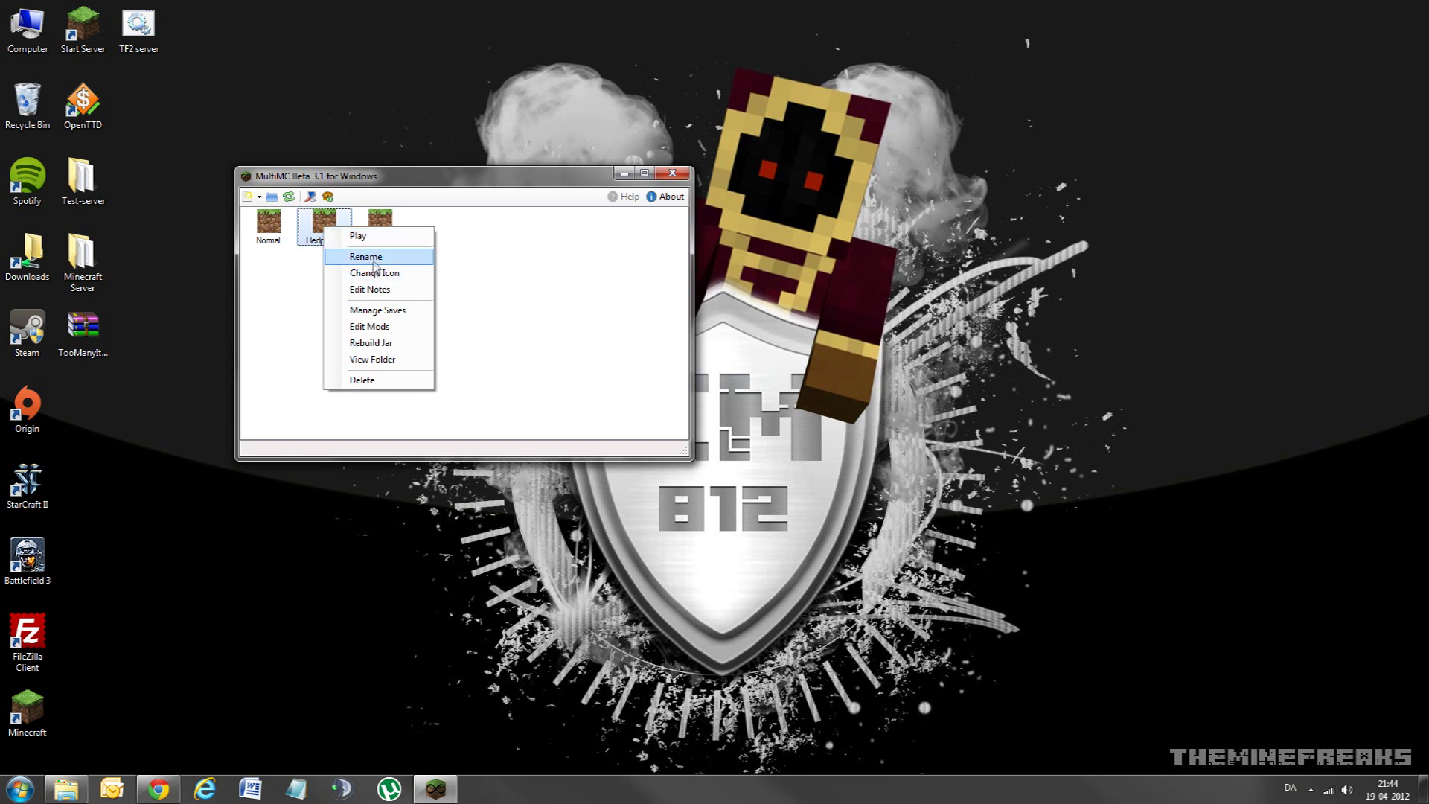
Step: Change the Redpower instance's icon to TNT
left_click(373, 276)
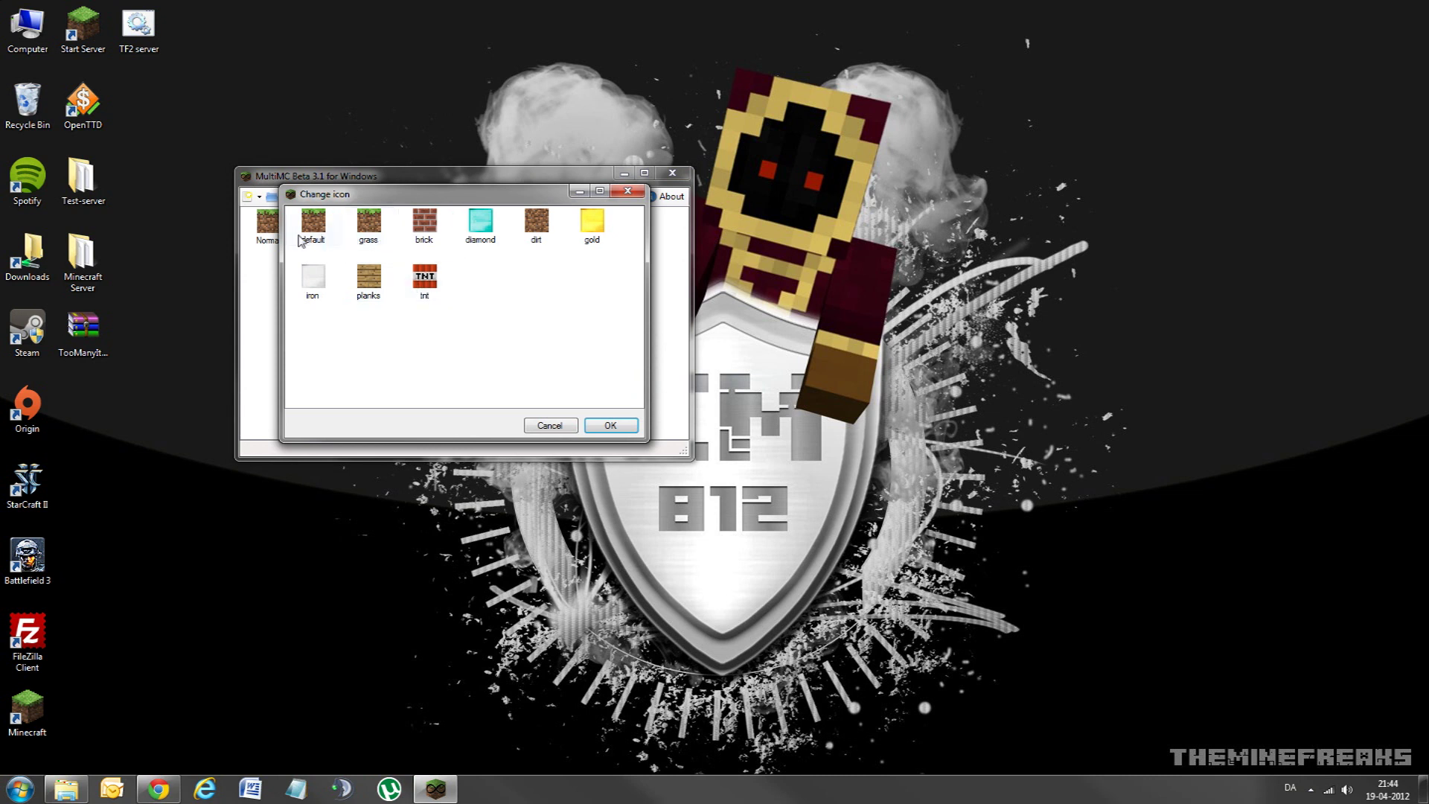
left_click(550, 426)
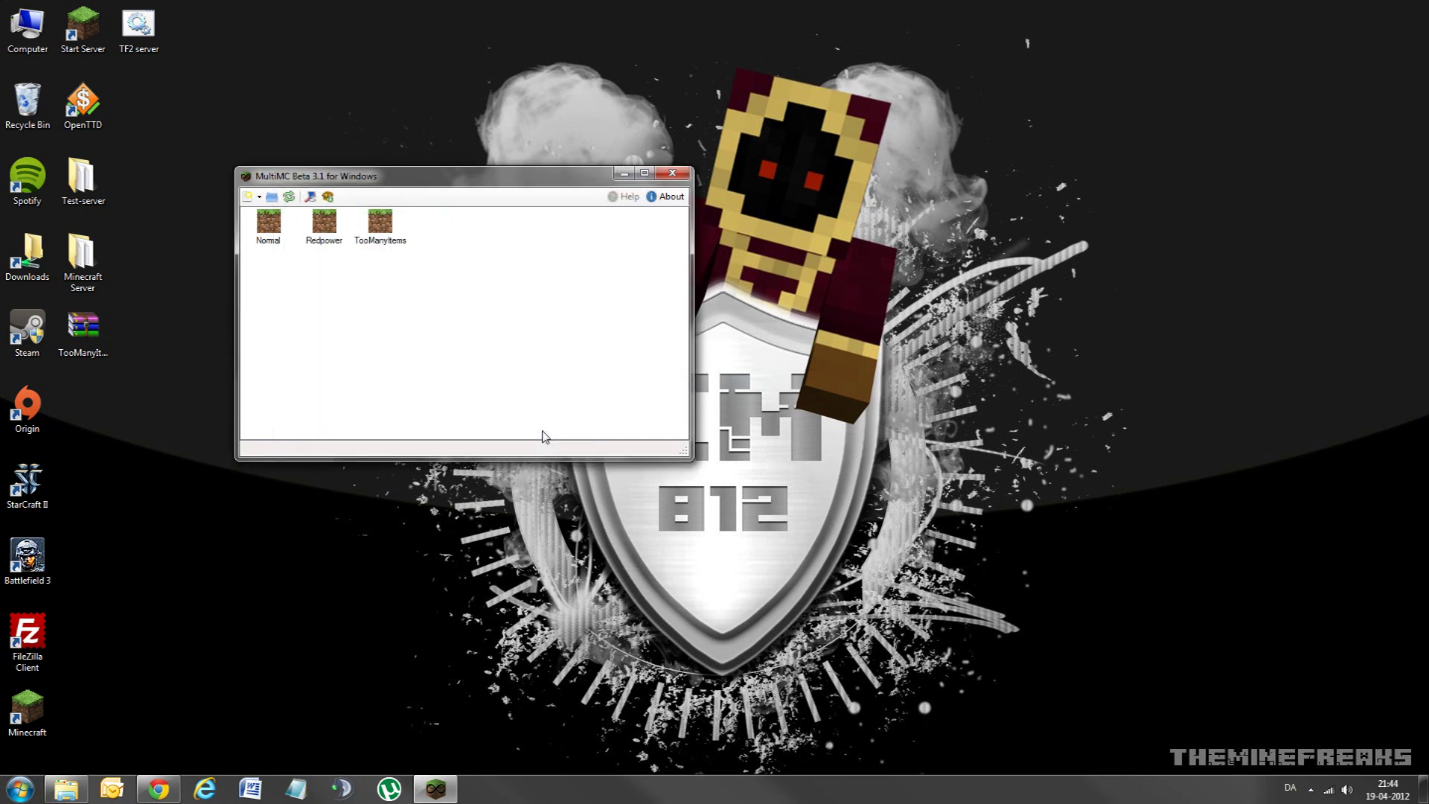
right_click(335, 226)
left_click(376, 265)
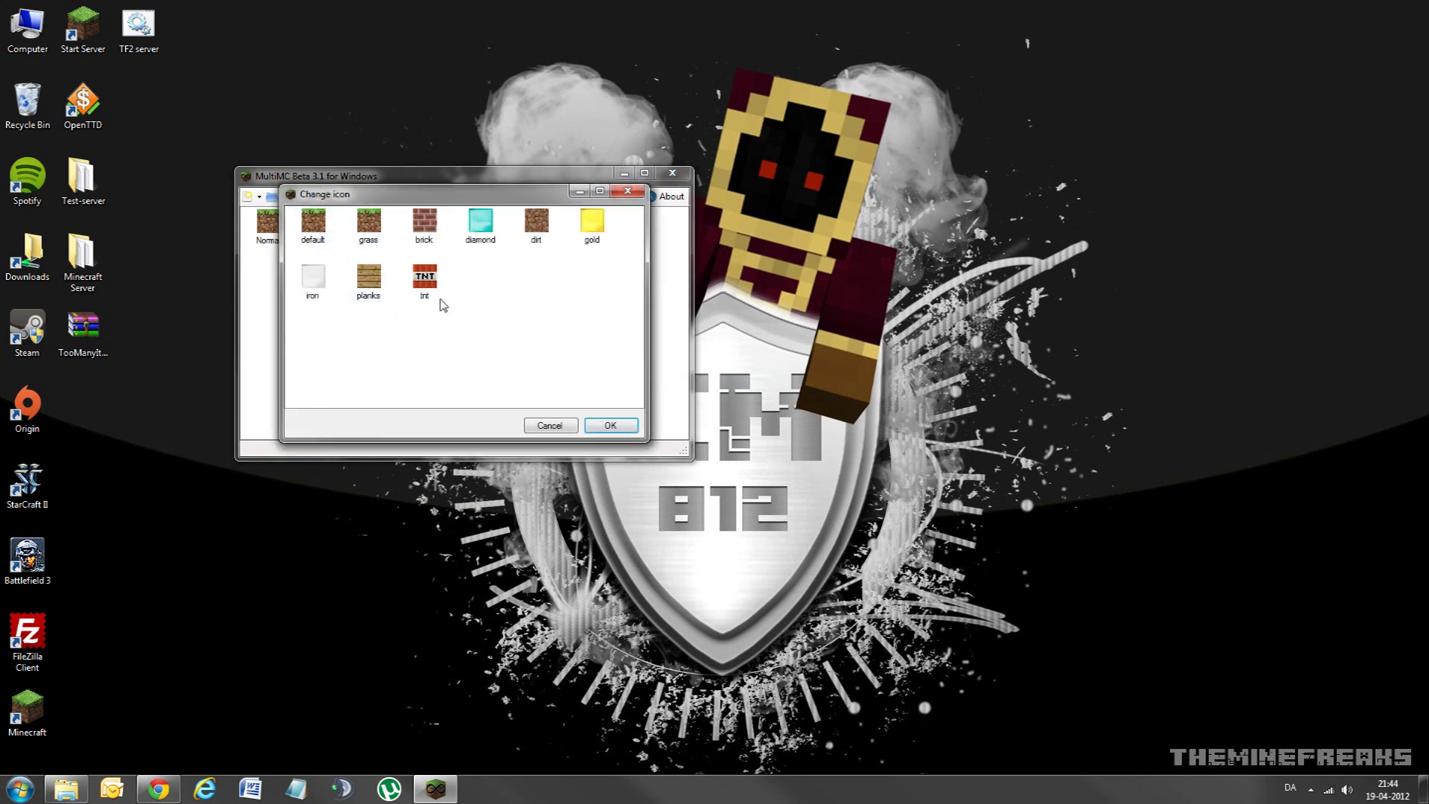
left_click(426, 282)
left_click(596, 426)
Step: Add the note 'TEs' to Redpower and save it
right_click(326, 224)
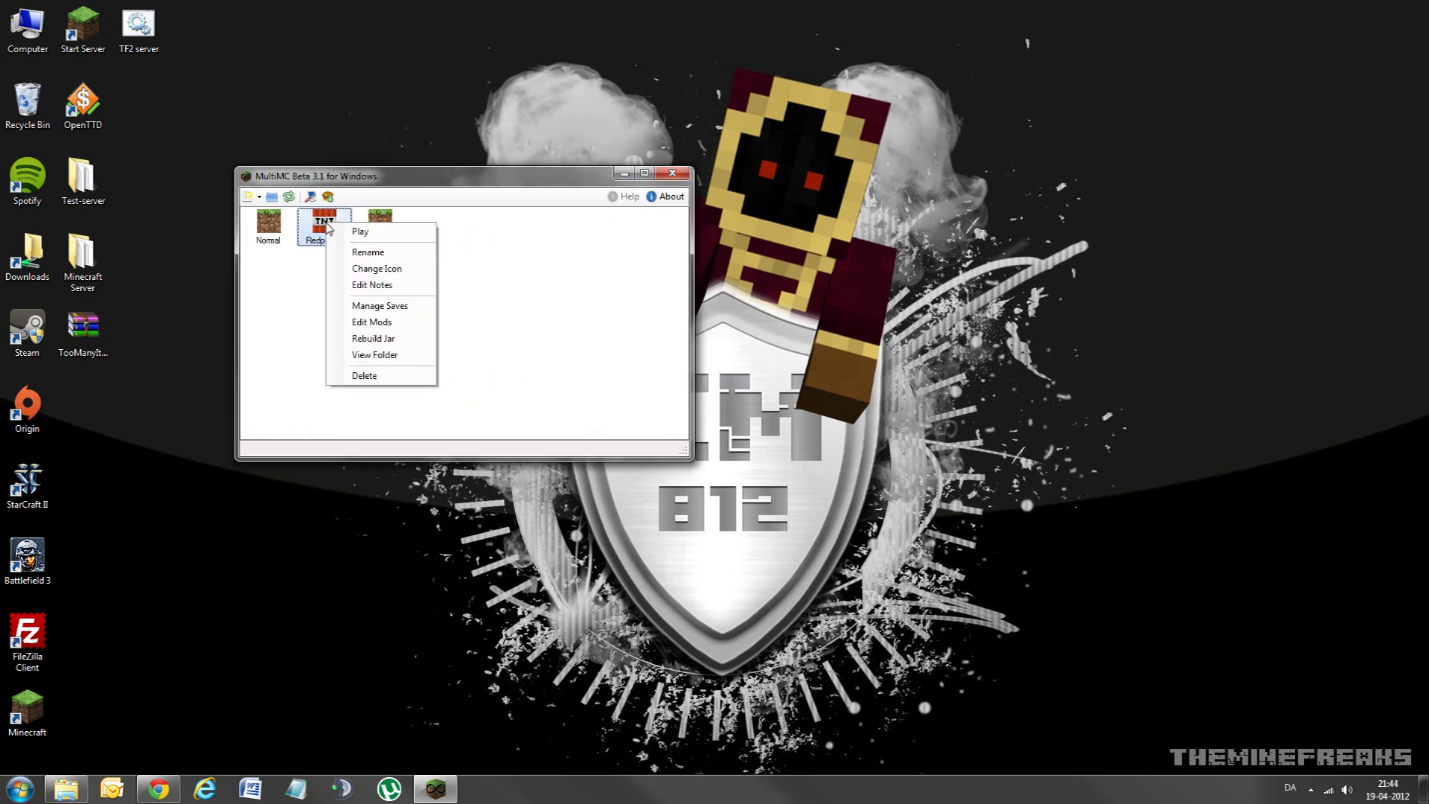
left_click(372, 285)
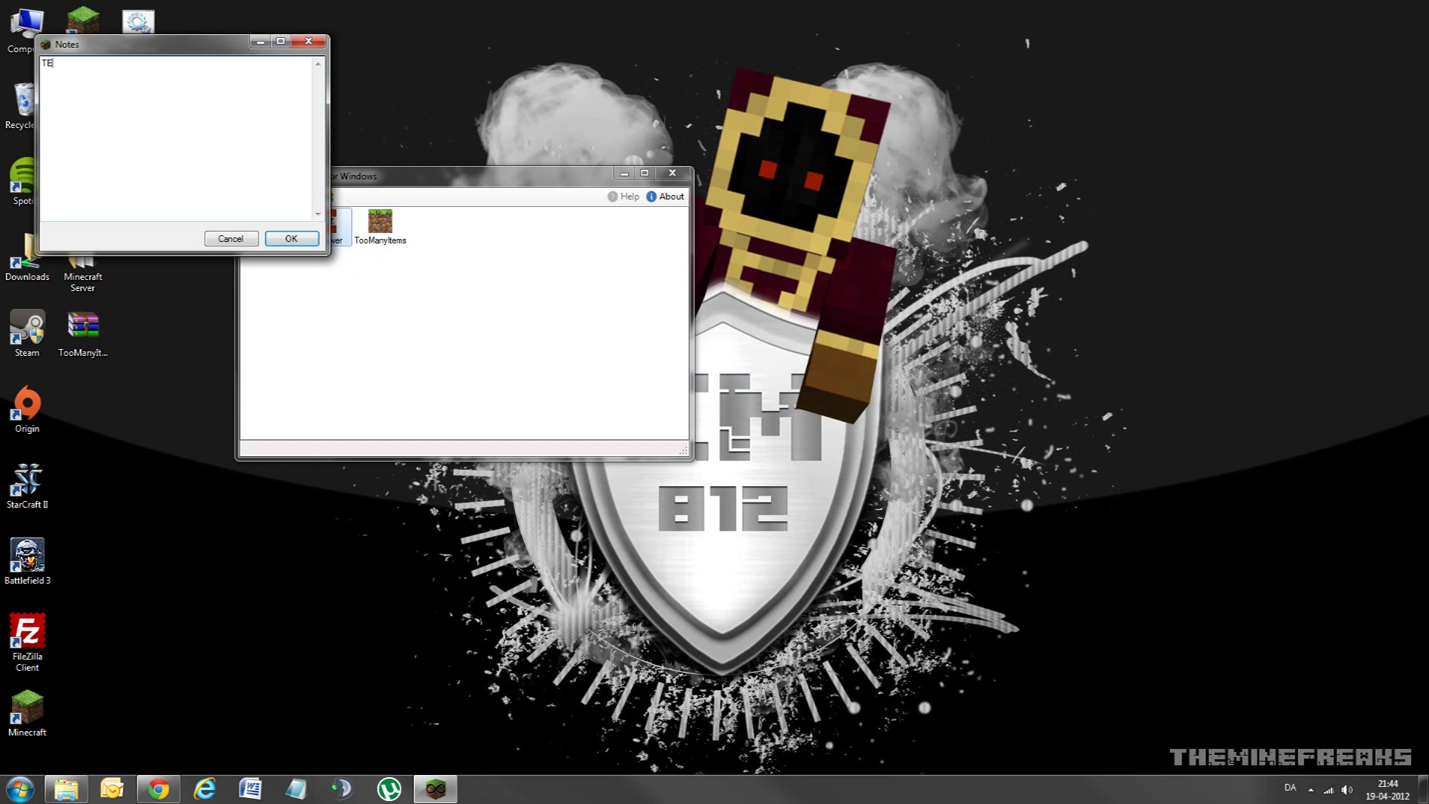
type("TEst")
key("BackSpace")
key("BackSpace")
key("BackSpace")
key("BackSpace")
left_click(291, 239)
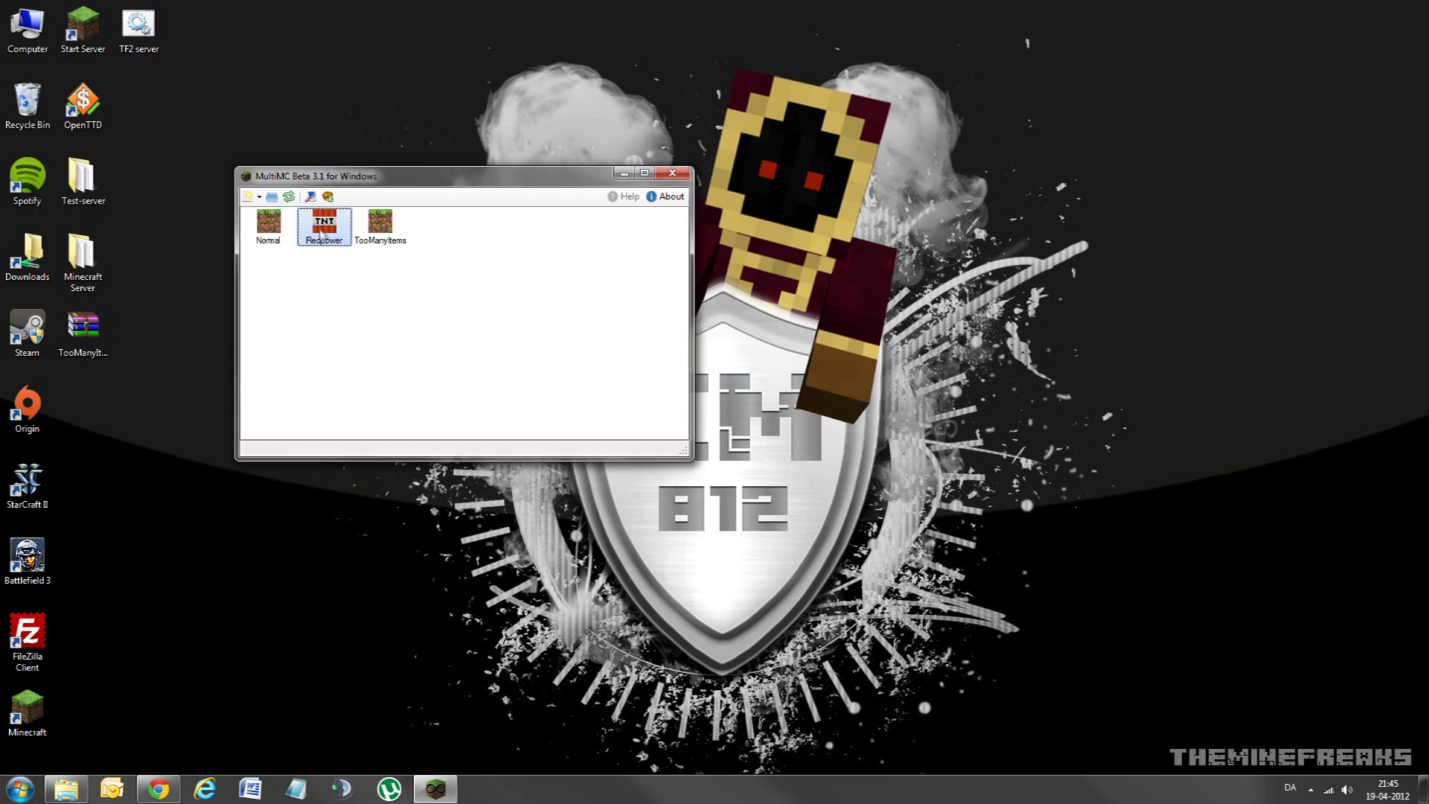
Step: Review Redpower's notes and close them without changes
right_click(321, 232)
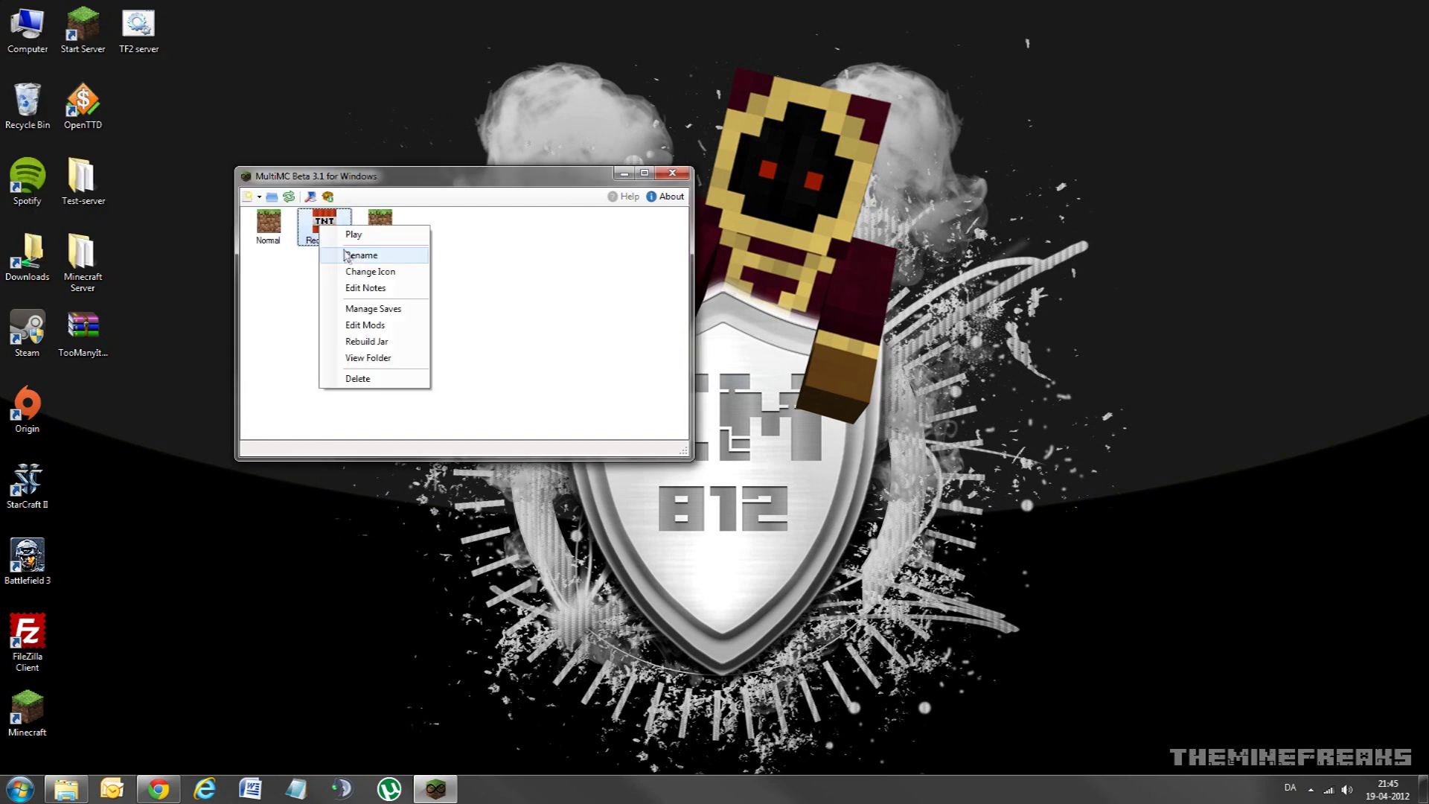
left_click(332, 291)
left_click(248, 257)
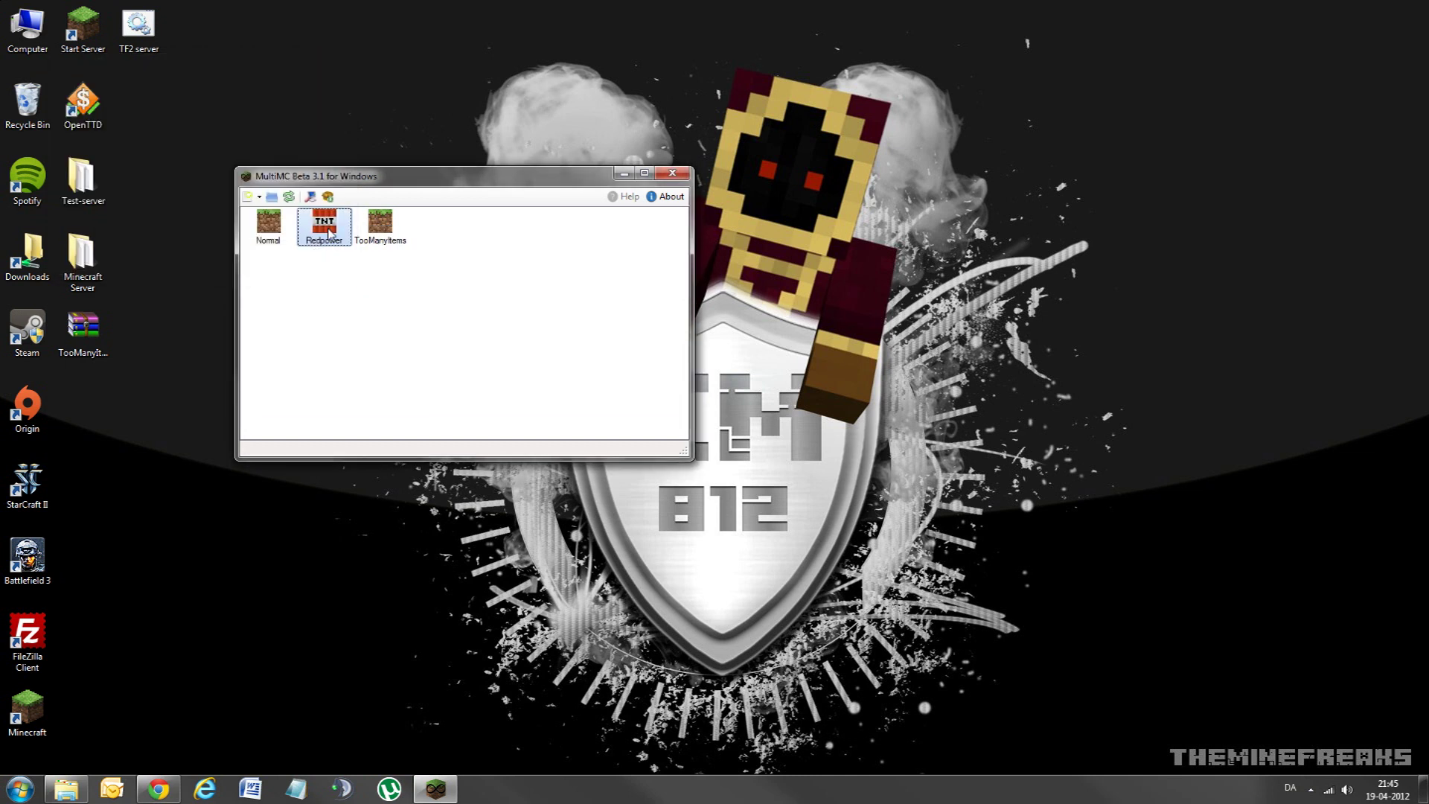
right_click(329, 229)
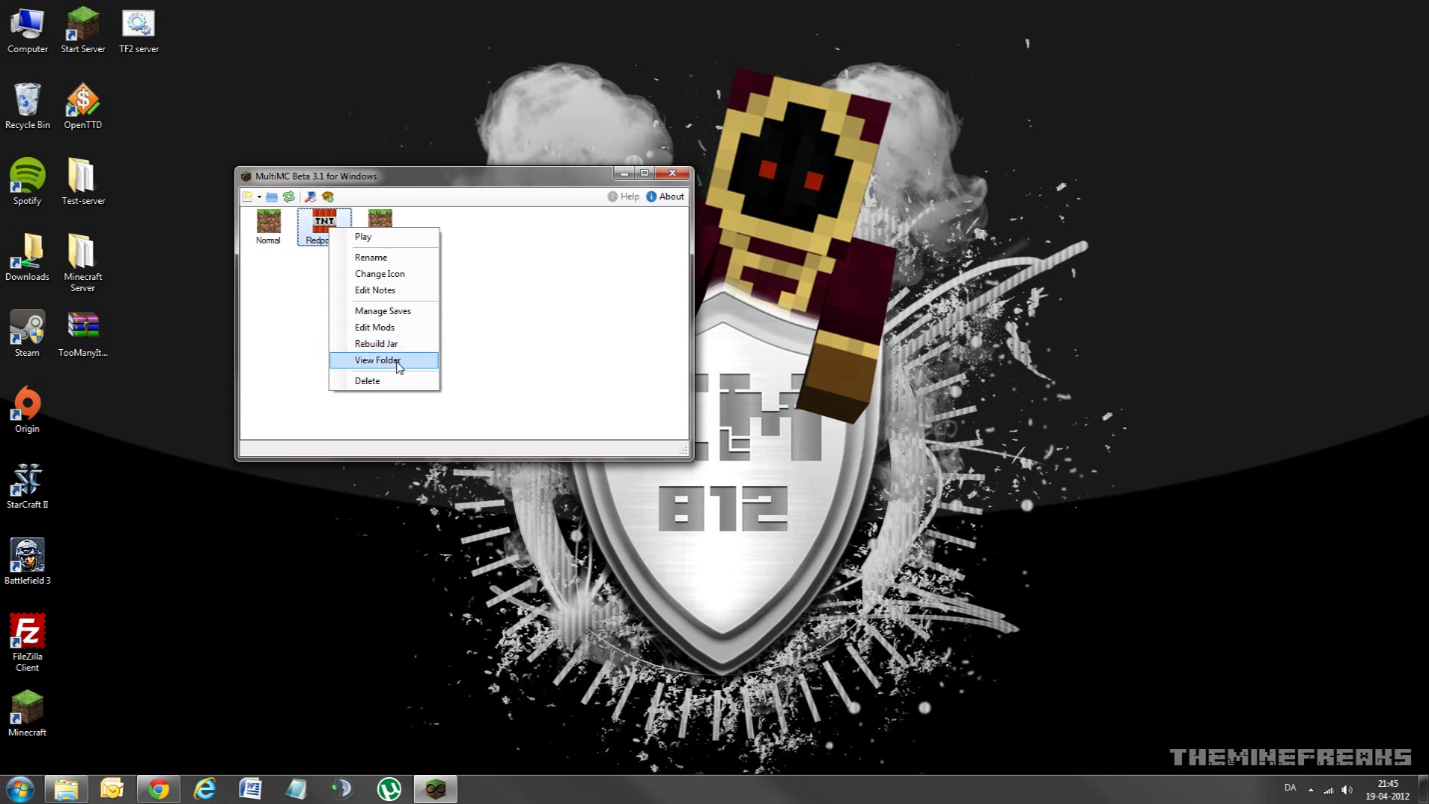
left_click(304, 327)
Step: Delete the Redpower instance and confirm the Really? prompt
right_click(329, 234)
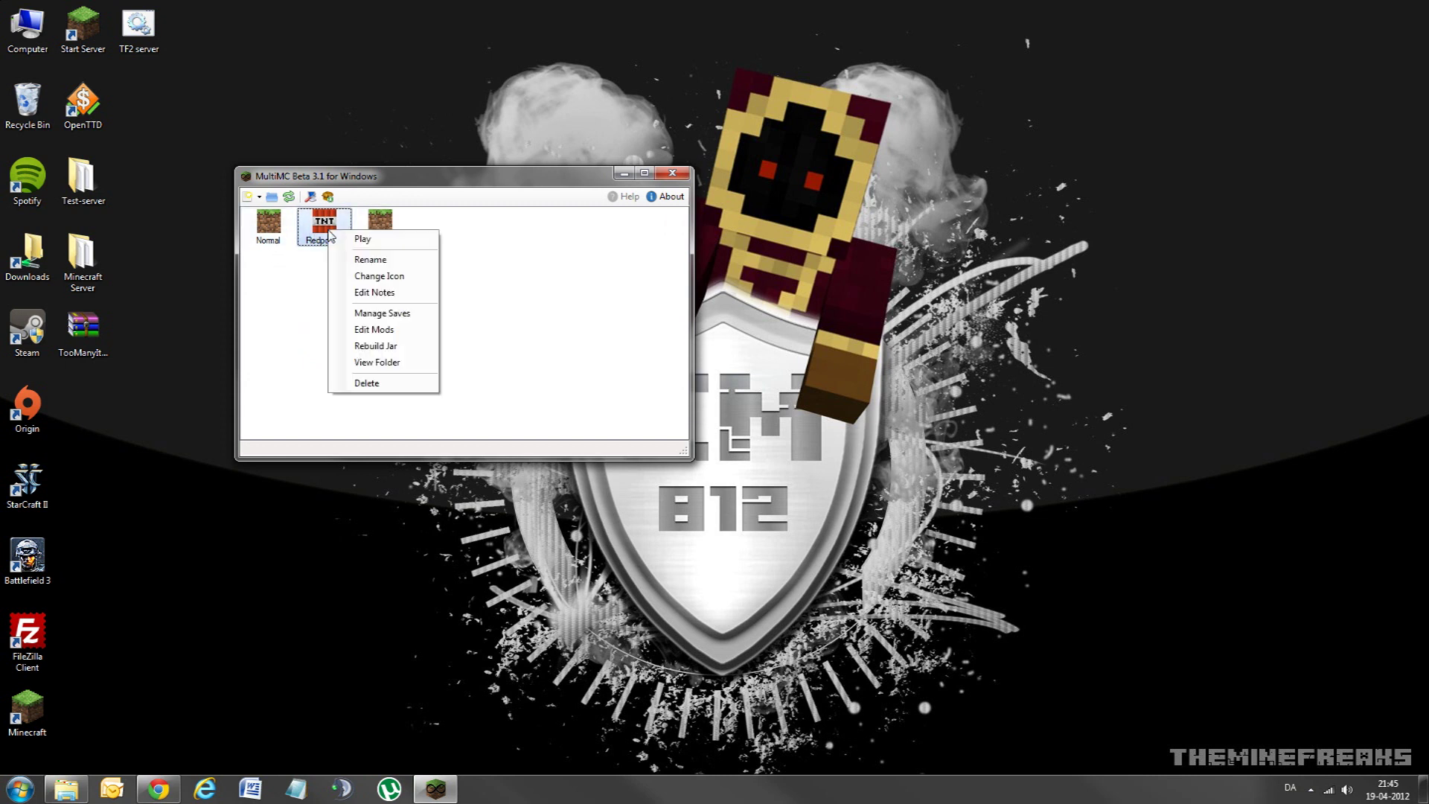
left_click(366, 383)
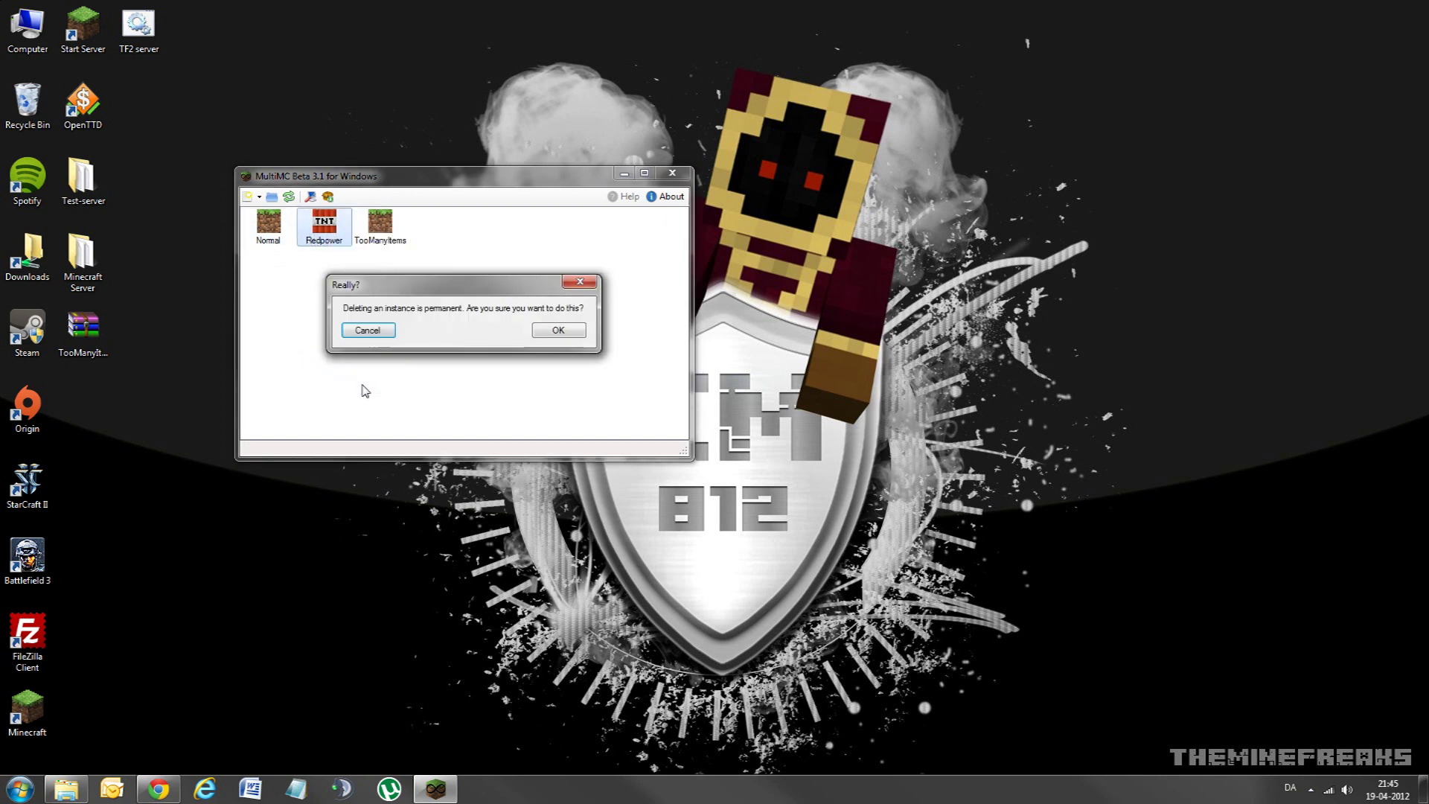
left_click(557, 330)
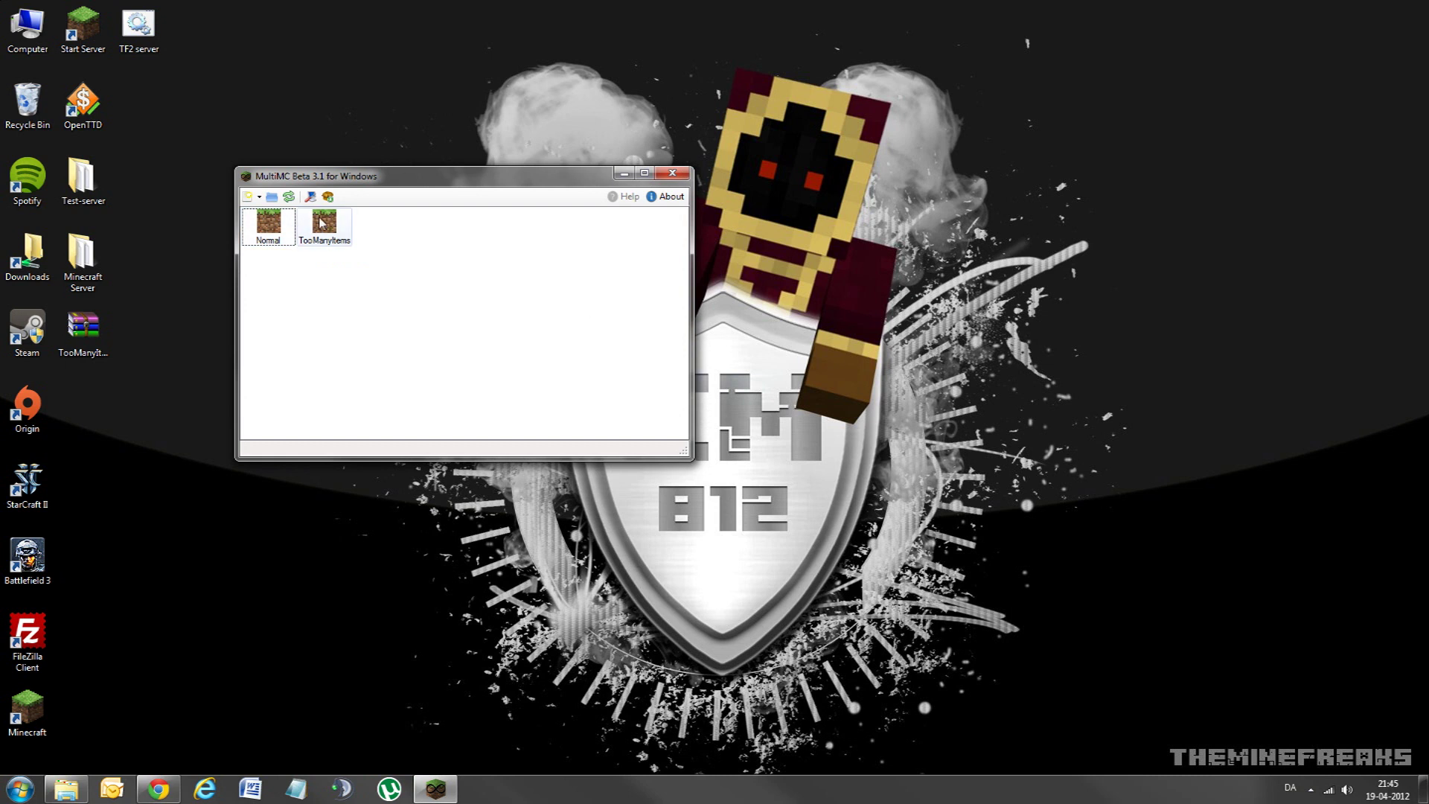
Step: Launch the Normal instance and select the stored password in the Login dialog
right_click(270, 228)
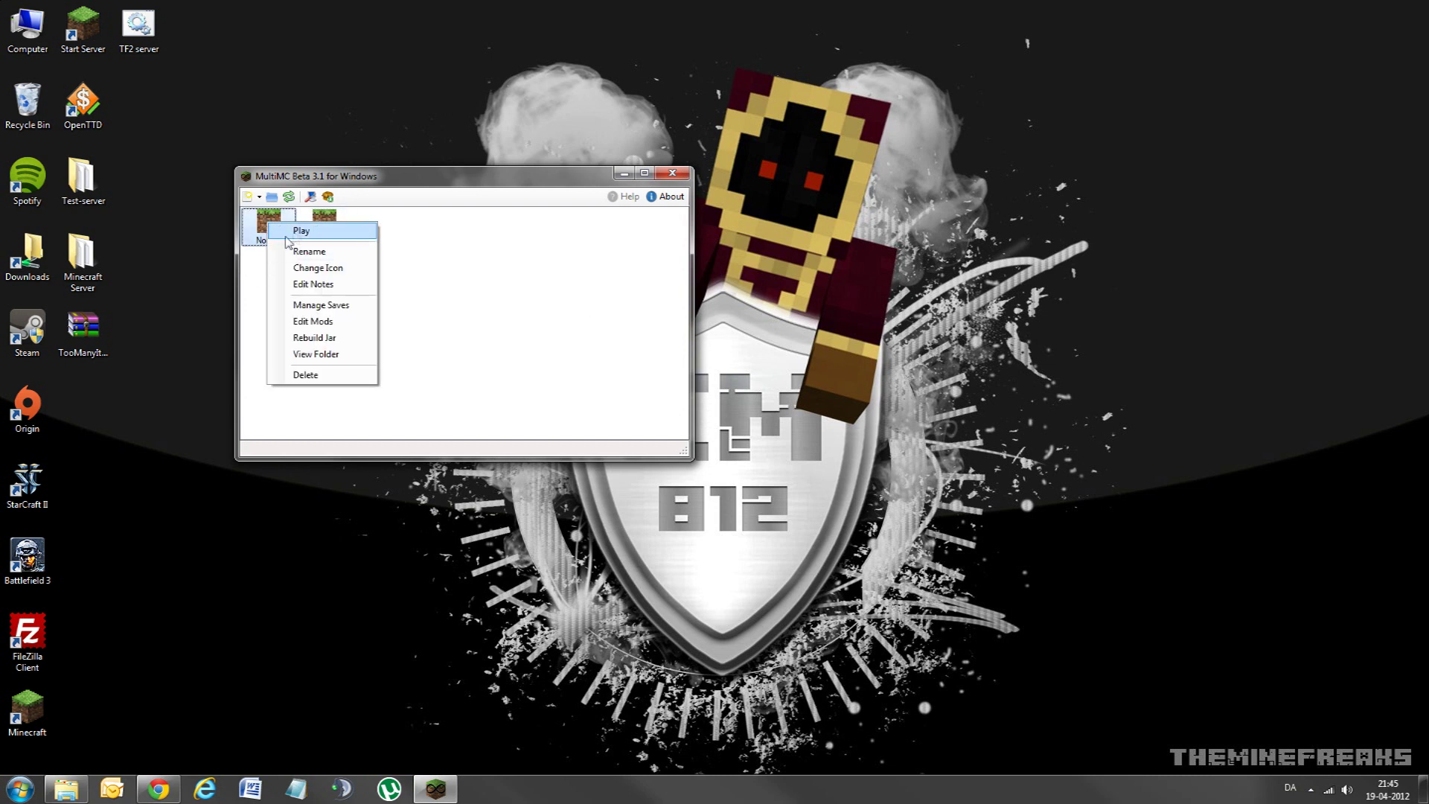
left_click(301, 231)
left_click_drag(397, 257, 446, 259)
left_click(475, 298)
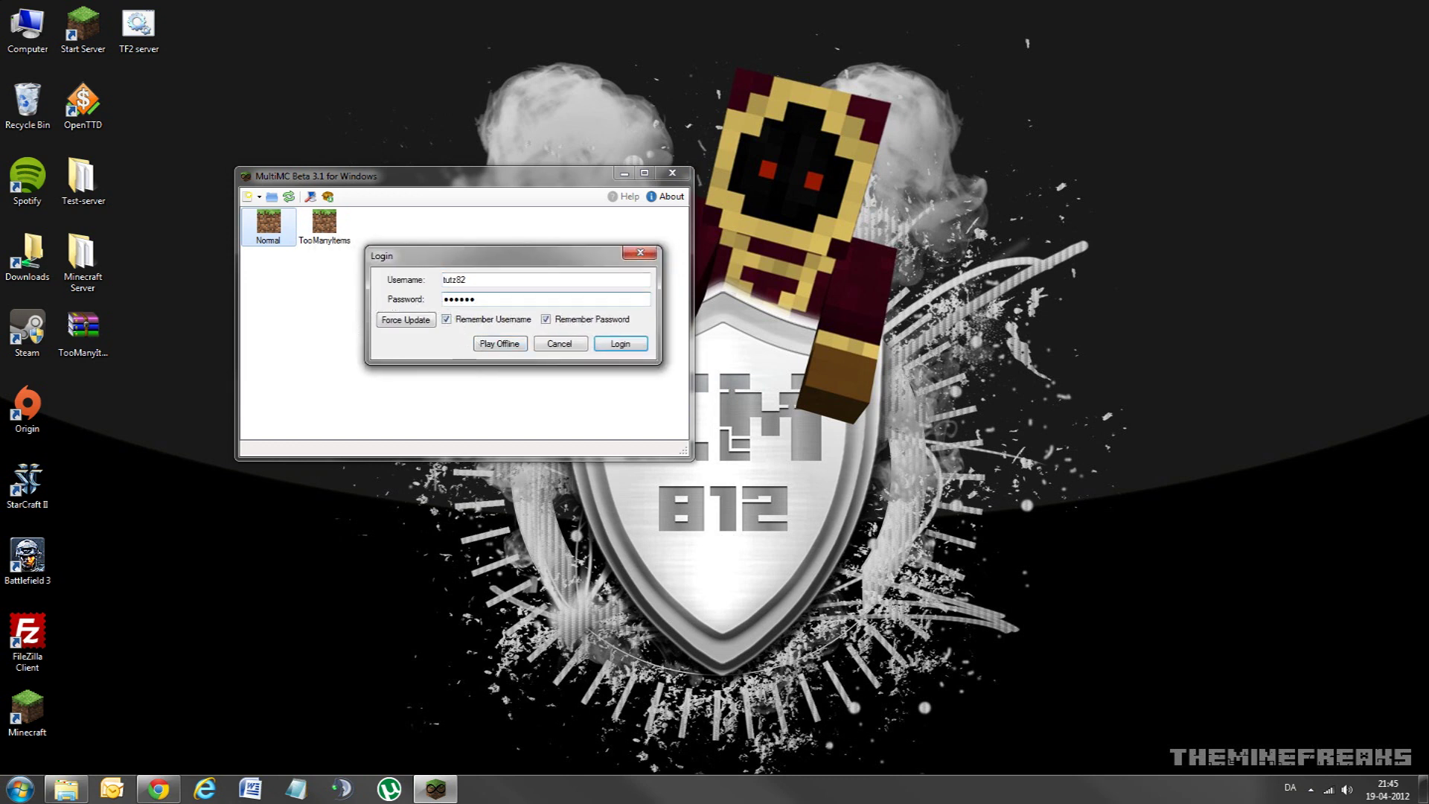
double_click(458, 298)
Step: Check the saved username by switching fields and selecting its text
left_click(484, 280)
left_click(476, 299)
left_click(467, 280)
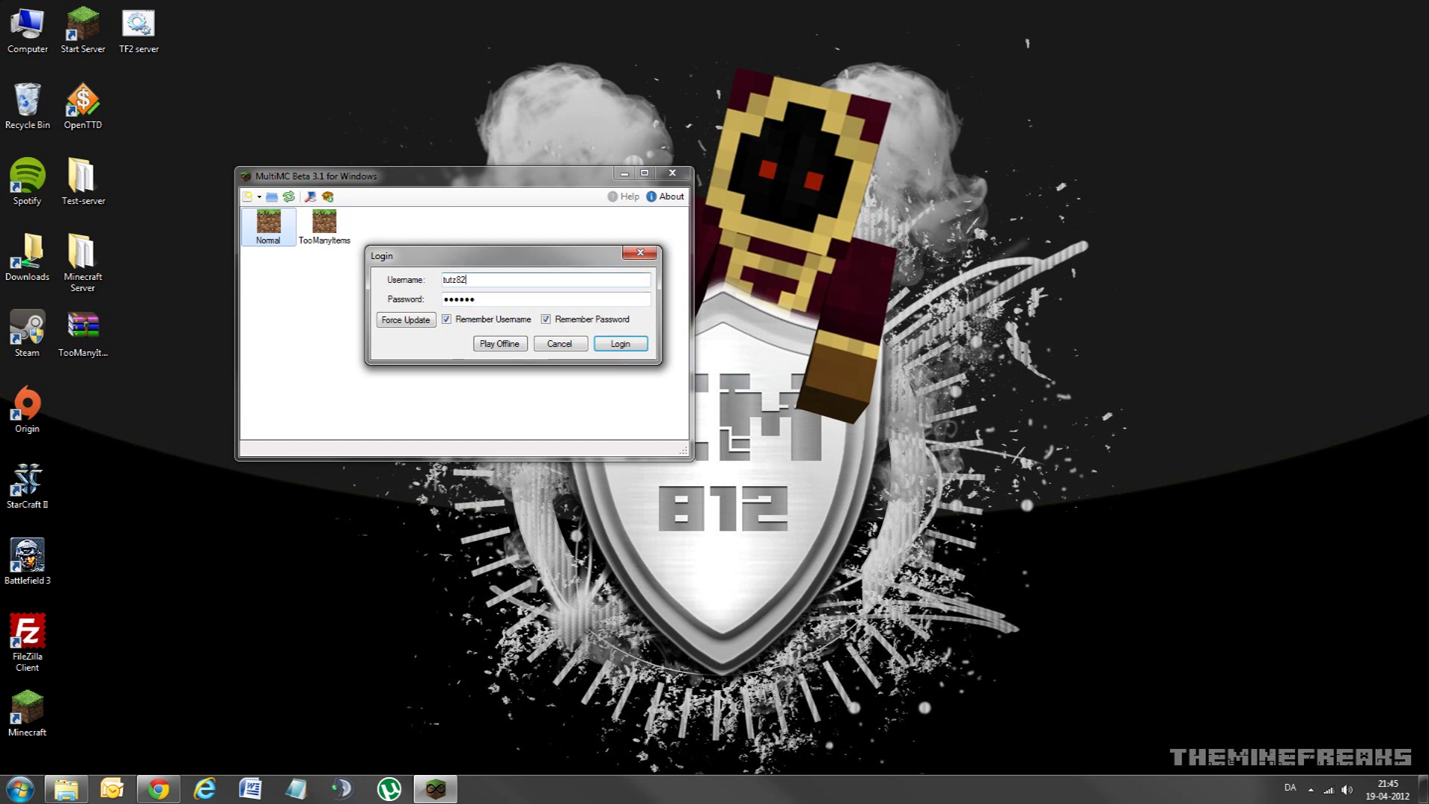
left_click(484, 300)
left_click(468, 280)
key("shift+Home")
key("End")
key("shift+Home")
key("End")
key("shift+Home")
Step: Tab between Username and Password, then log in to start the Normal instance
left_click(476, 299)
key("shift+Tab")
key("Tab")
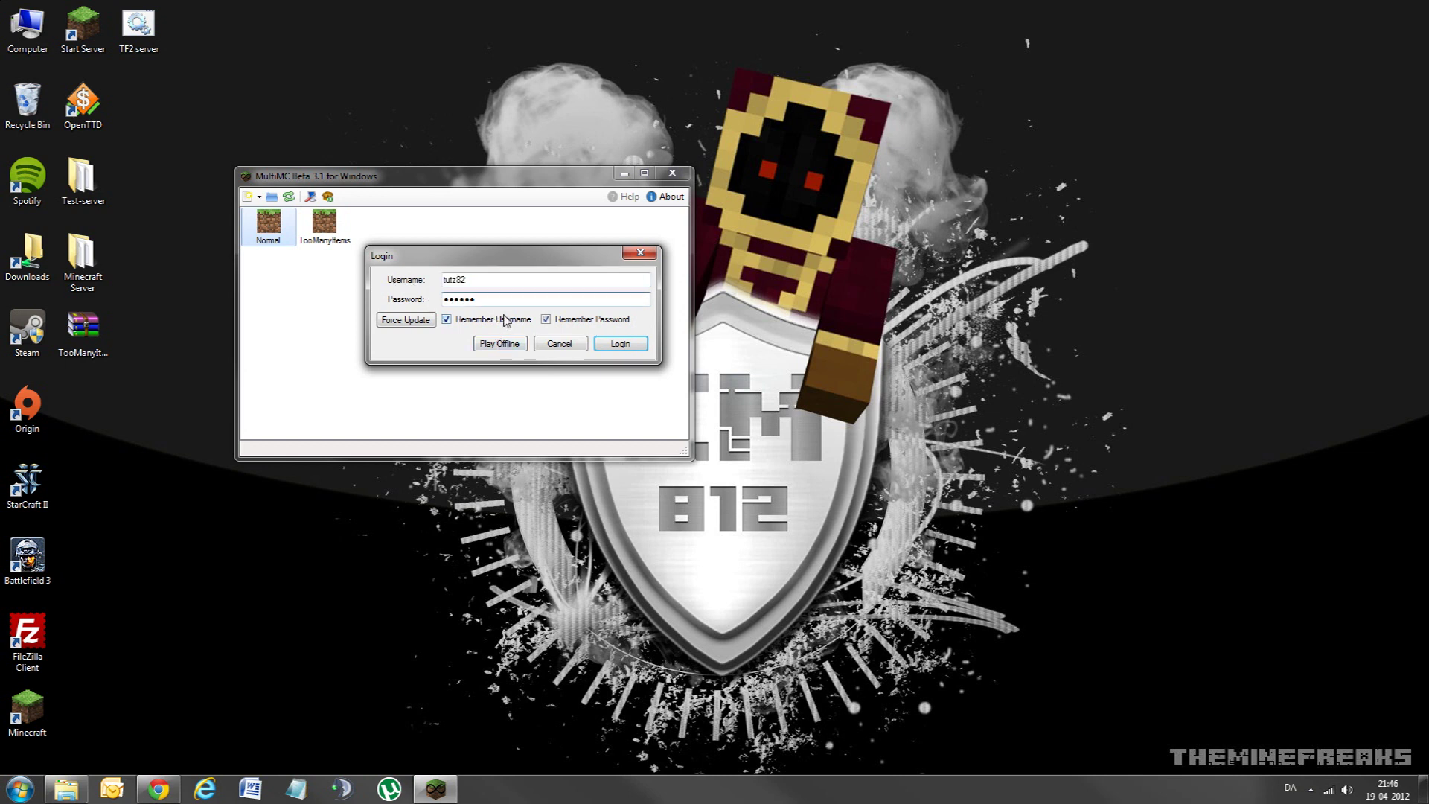
key("shift+Tab")
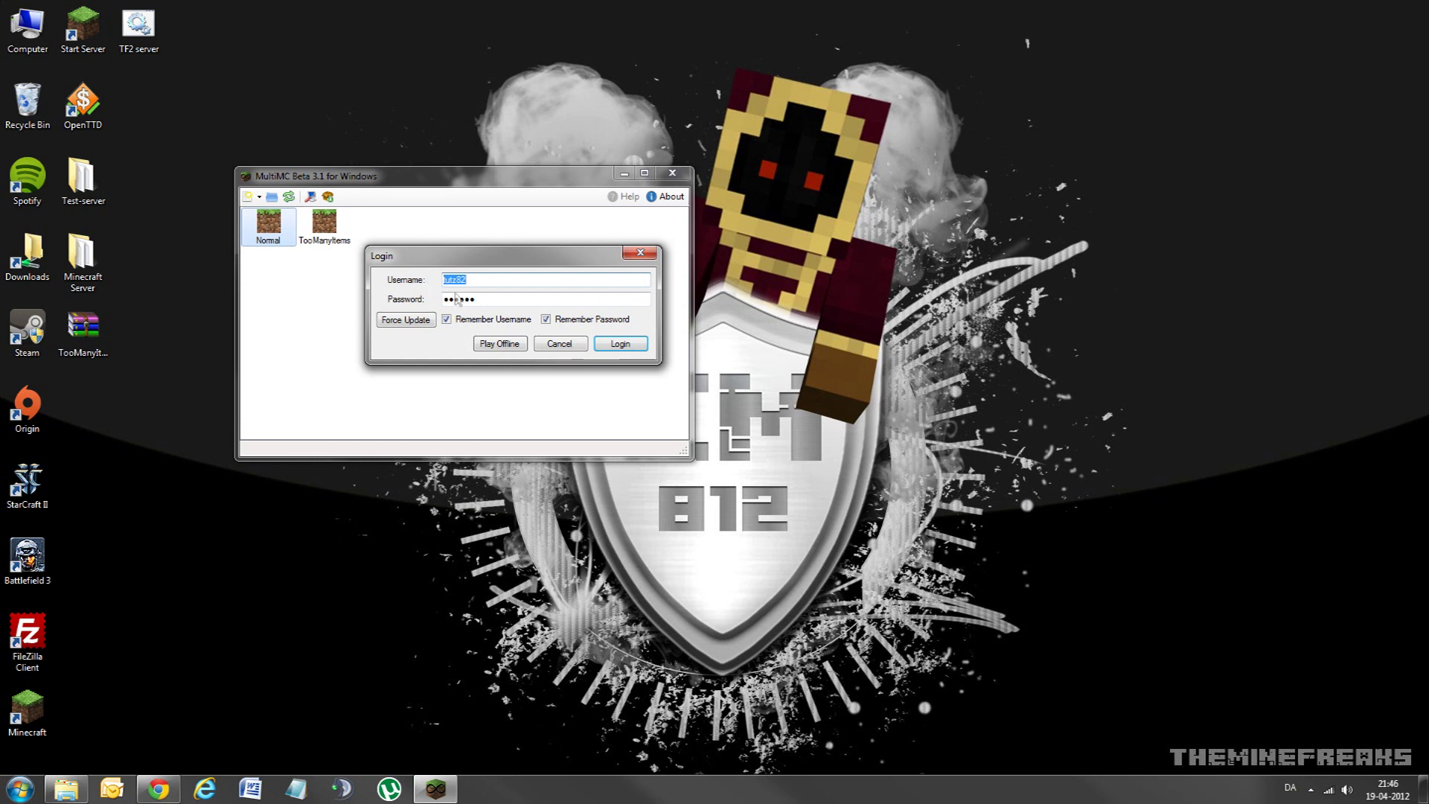
key("Tab")
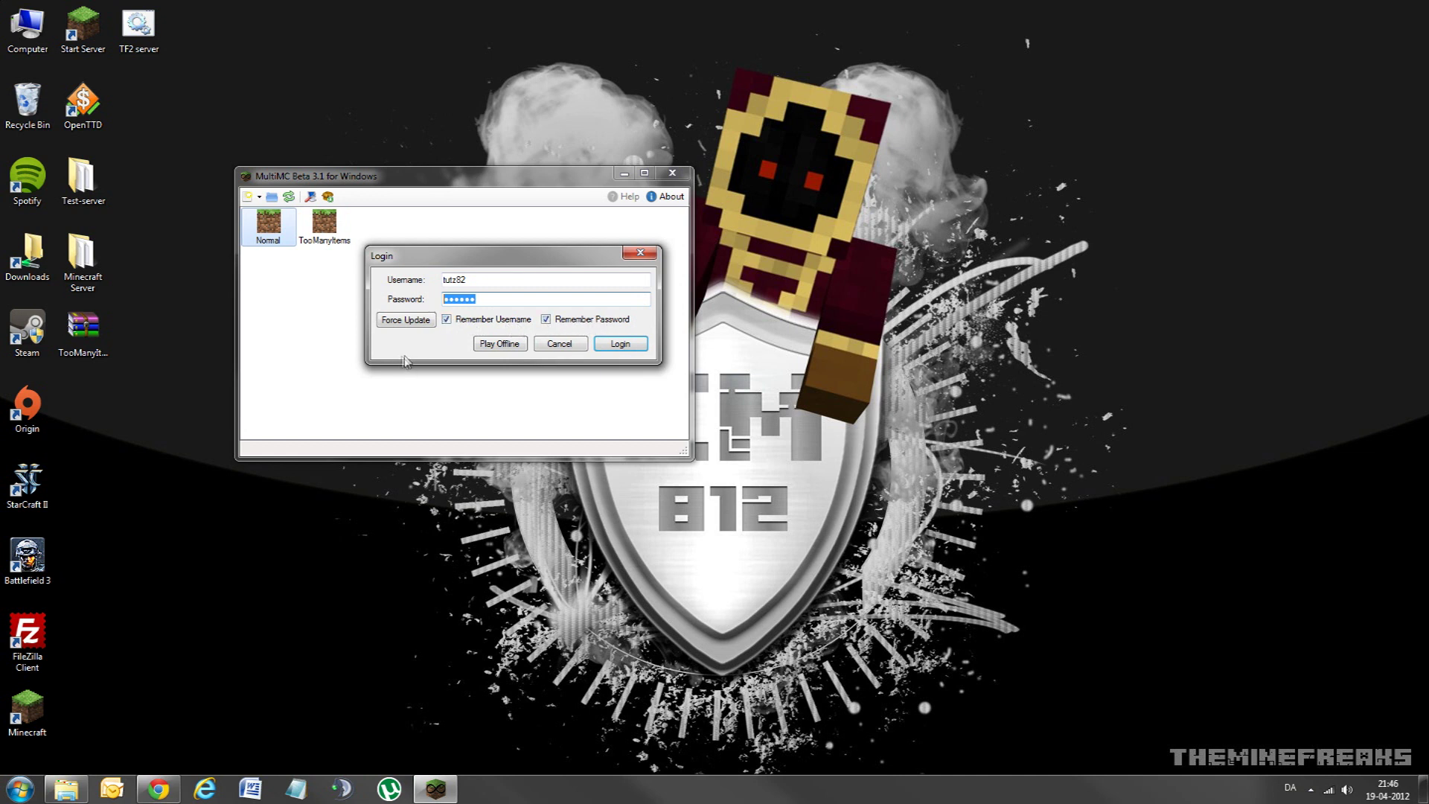
left_click(616, 344)
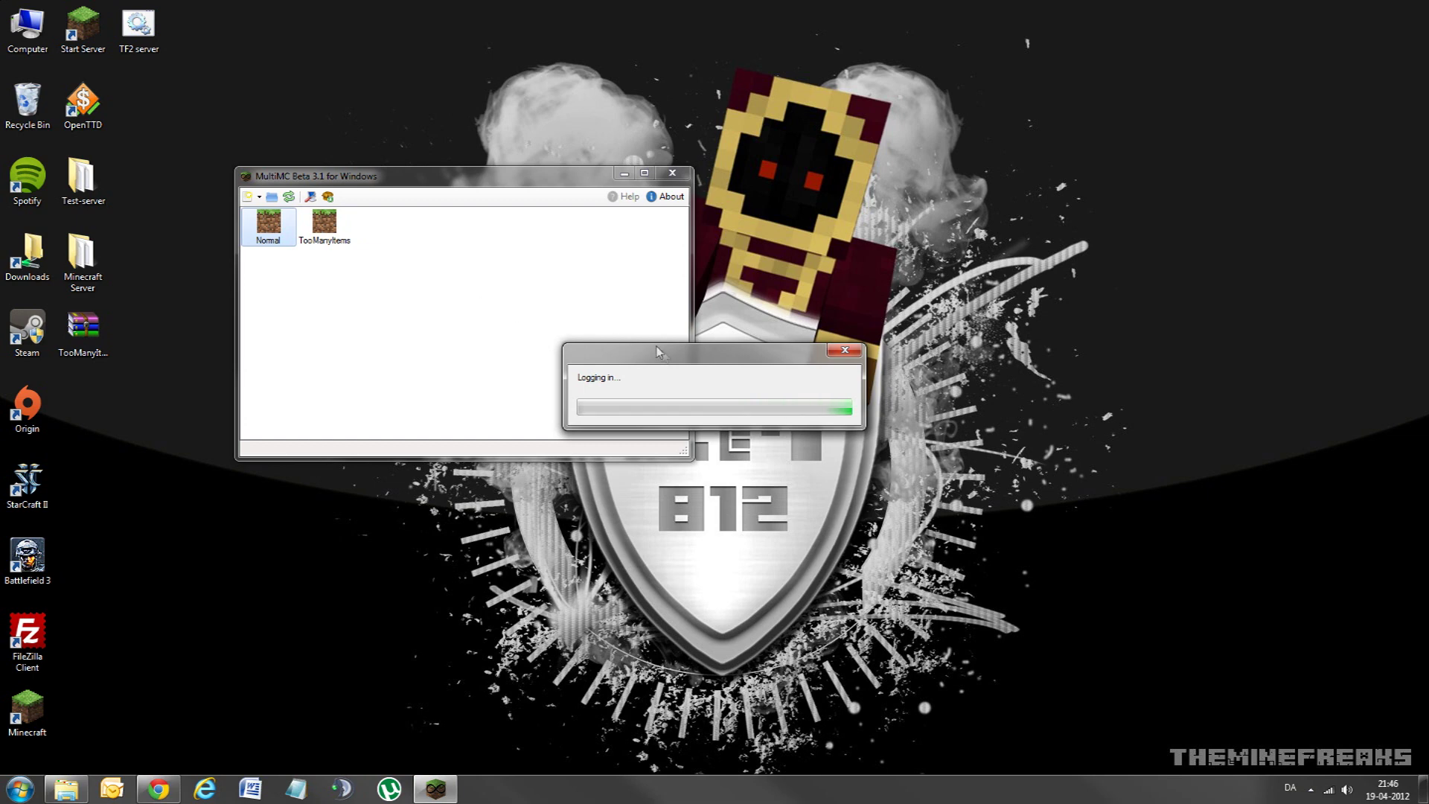
Step: Move the login and Minecraft windows aside, then maximize the game window
left_click_drag(657, 346, 544, 312)
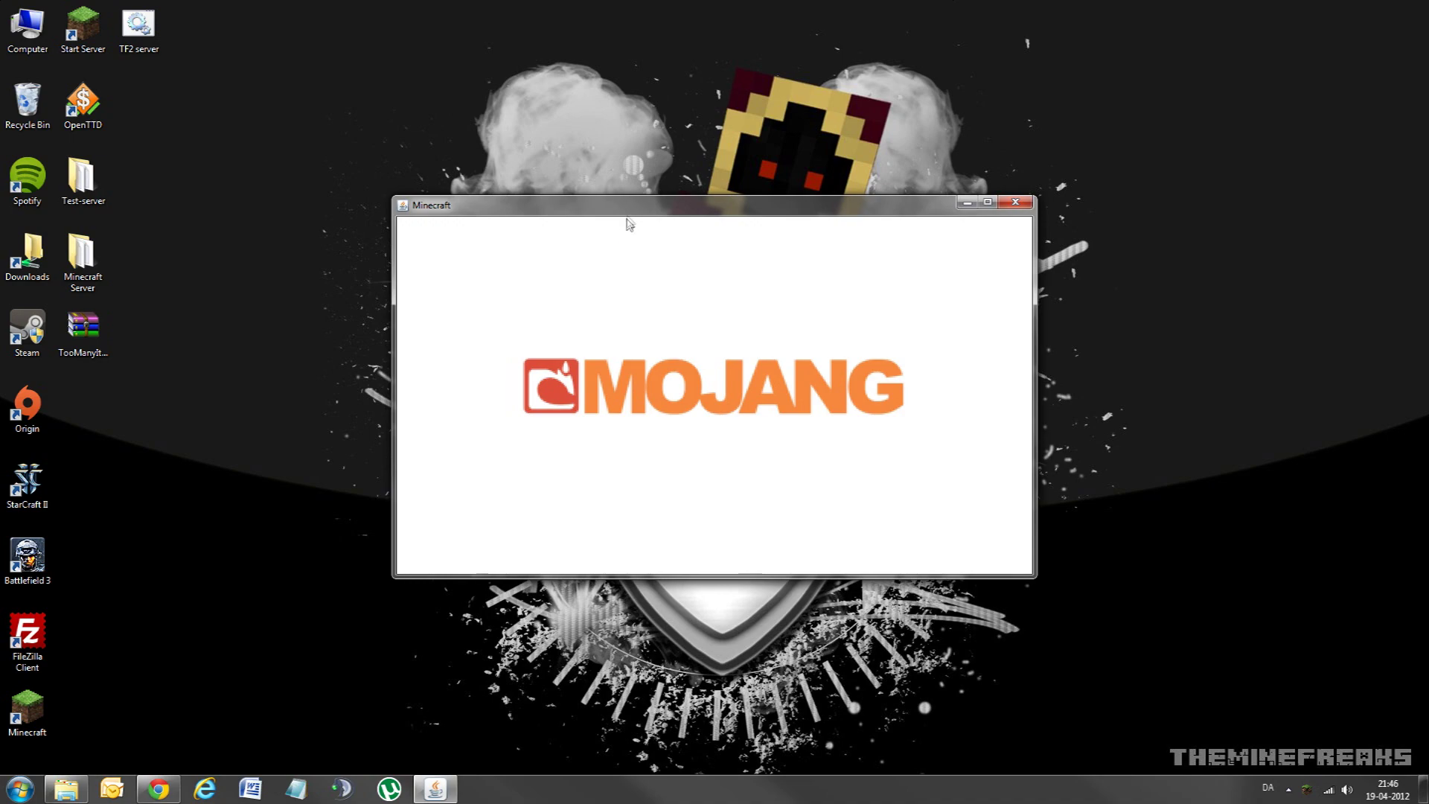
left_click_drag(628, 214, 442, 137)
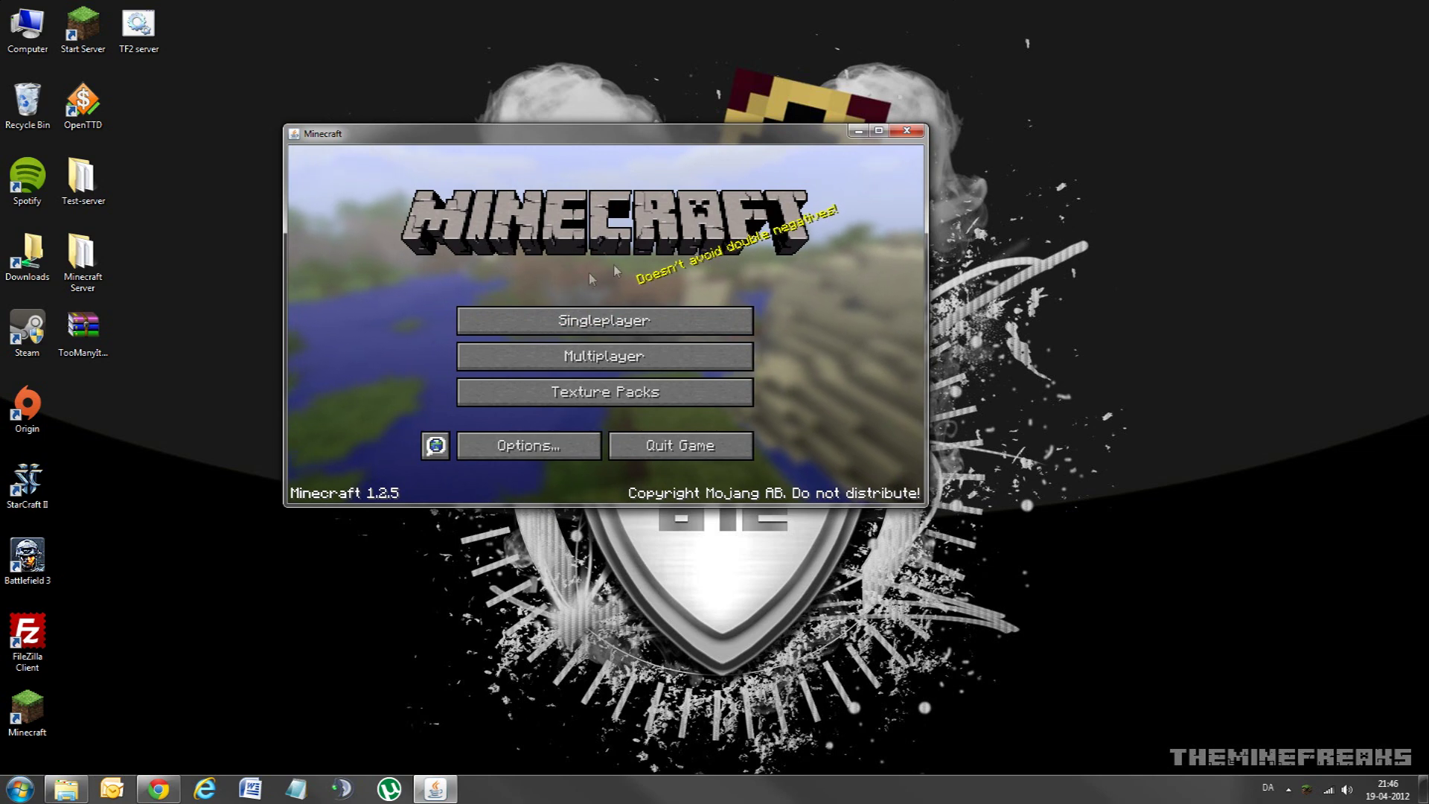
left_click(879, 131)
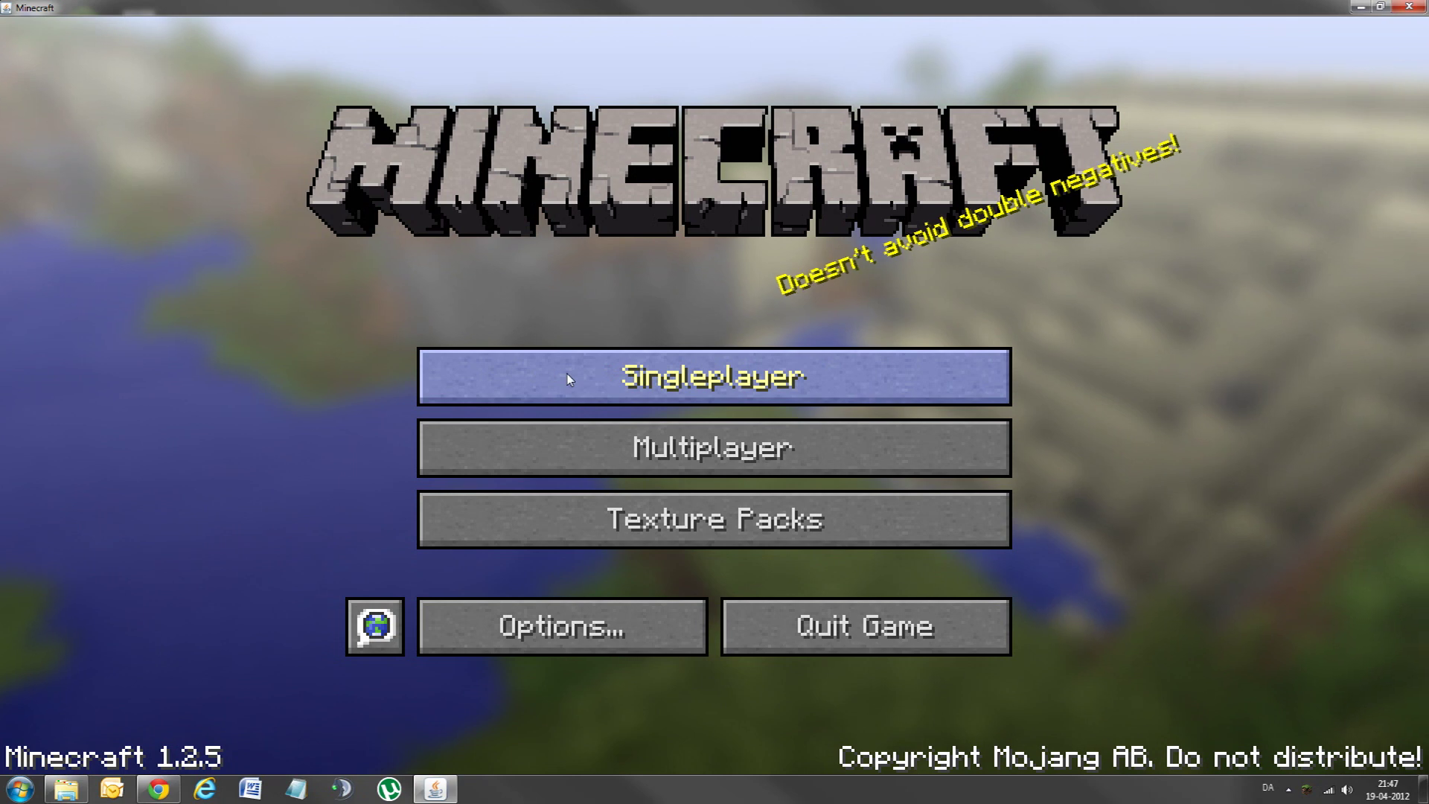
Step: Load the Test world from the singleplayer list
left_click(627, 392)
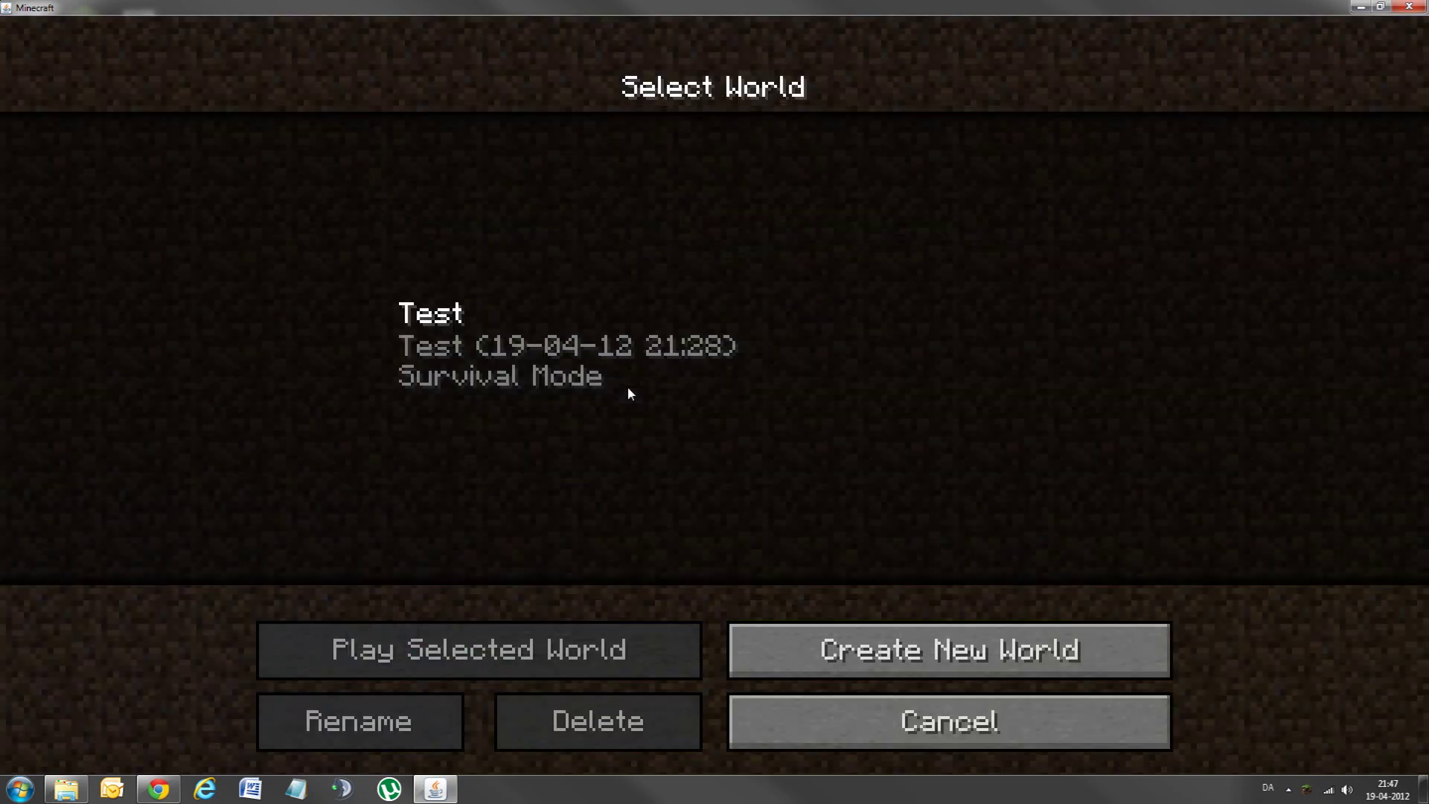
left_click(414, 329)
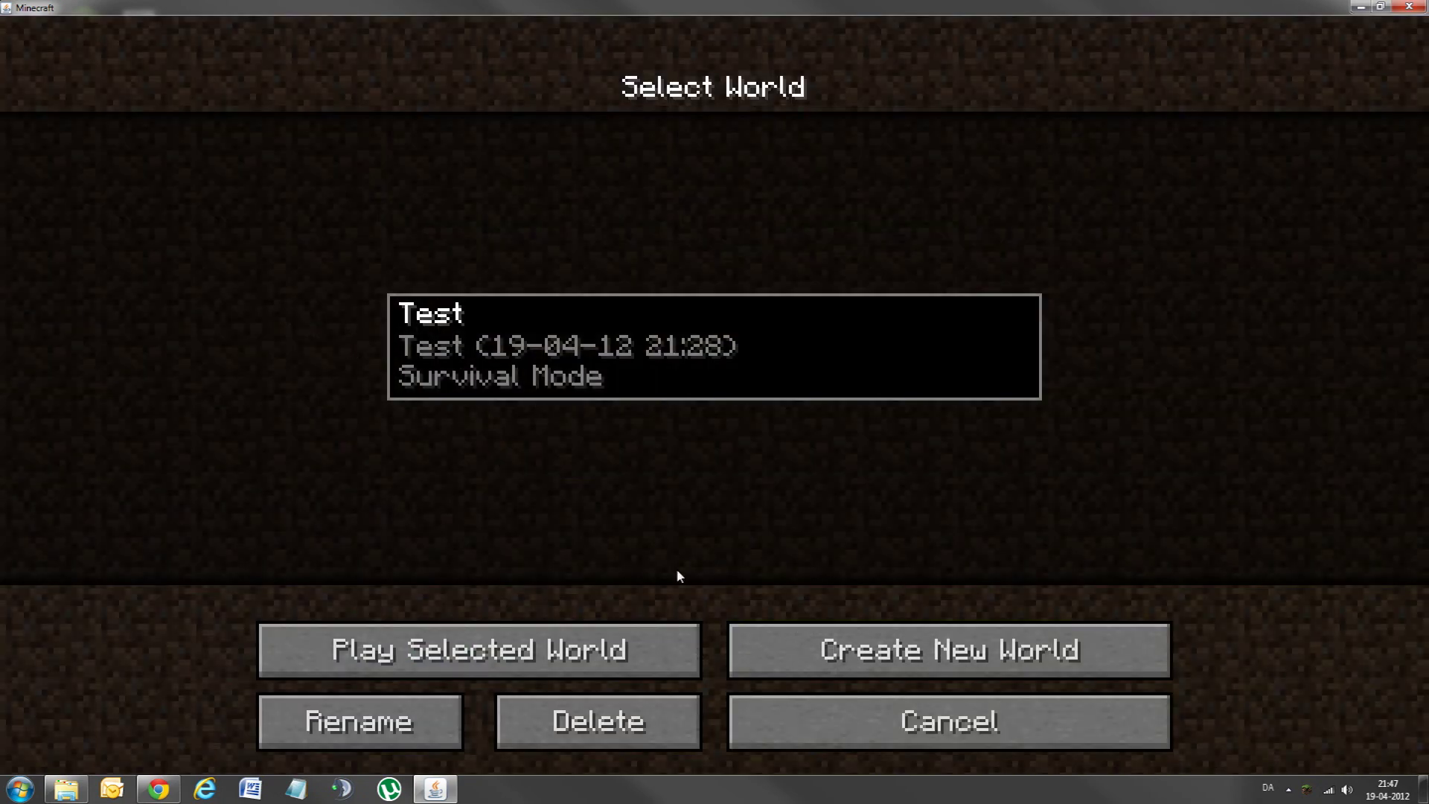
left_click(460, 641)
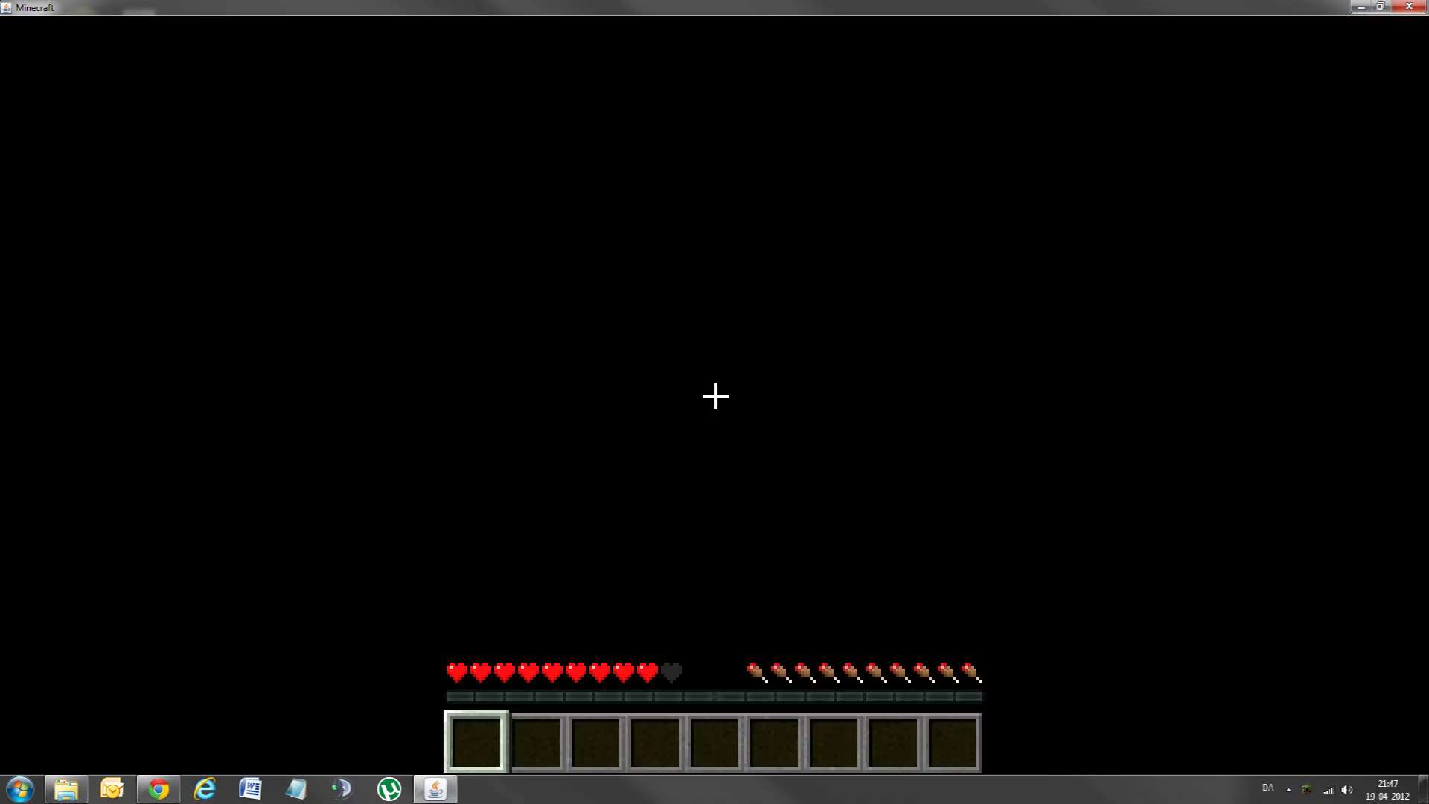
Step: Walk along the sandy shore onto the grass, briefly checking the inventory
key("w")
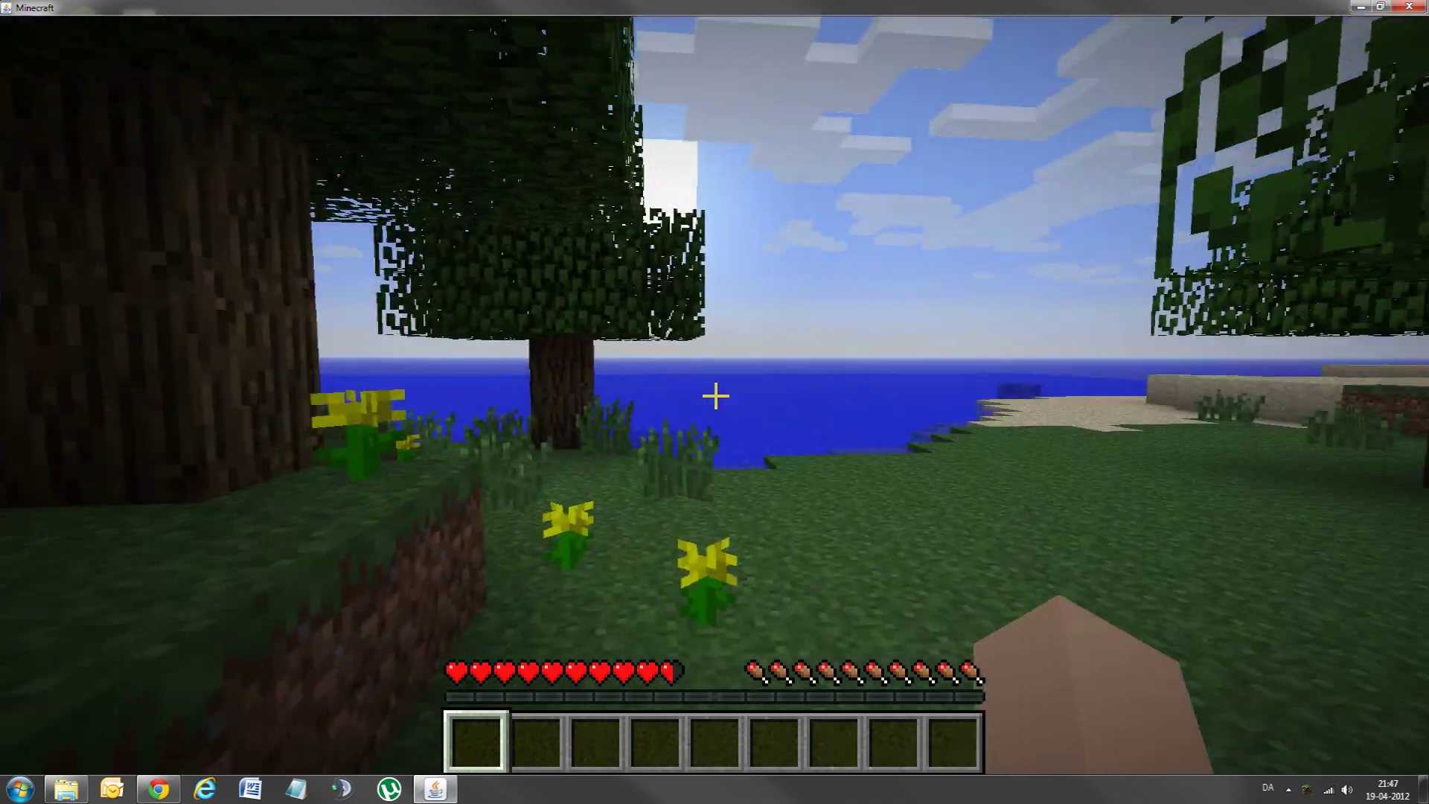
key("w")
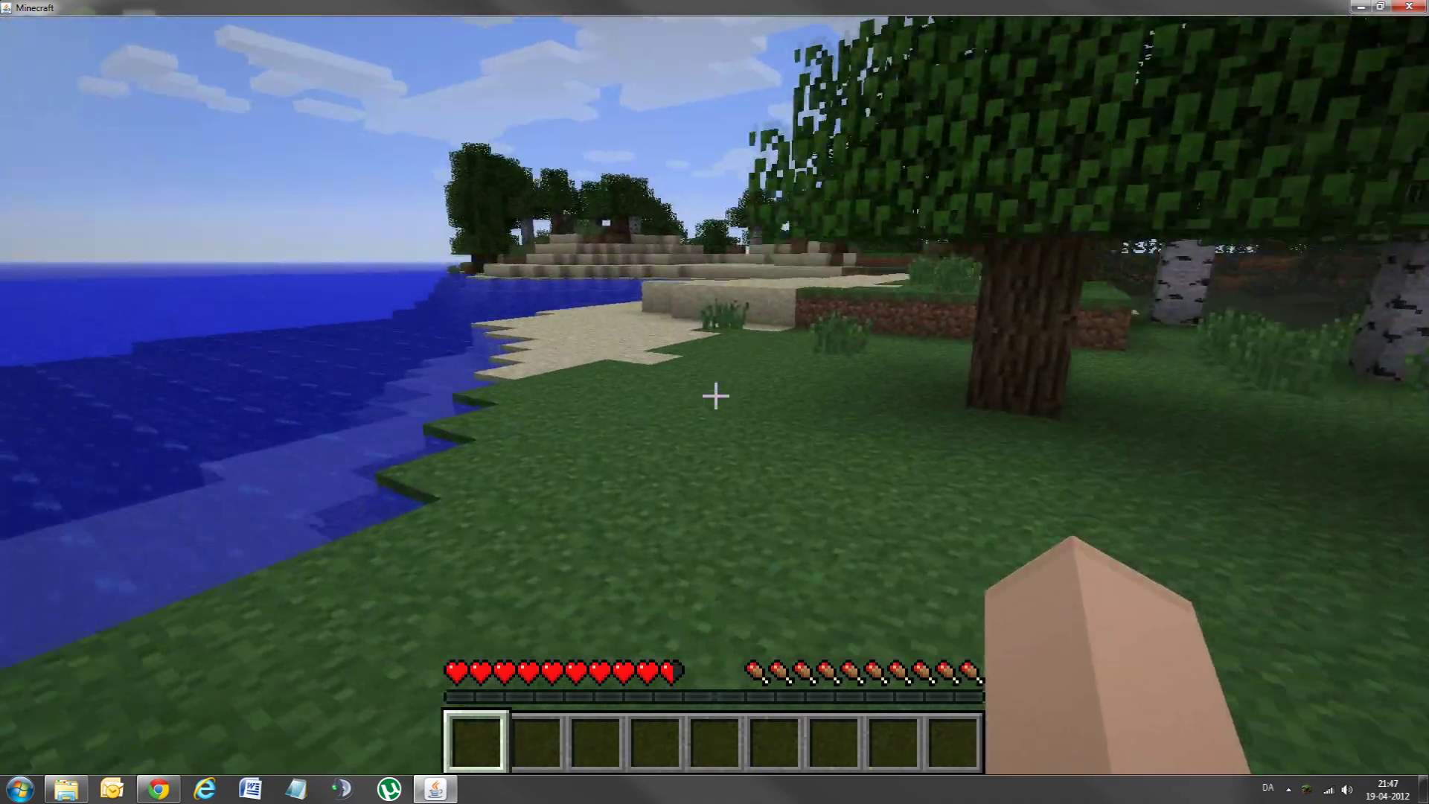
key("w")
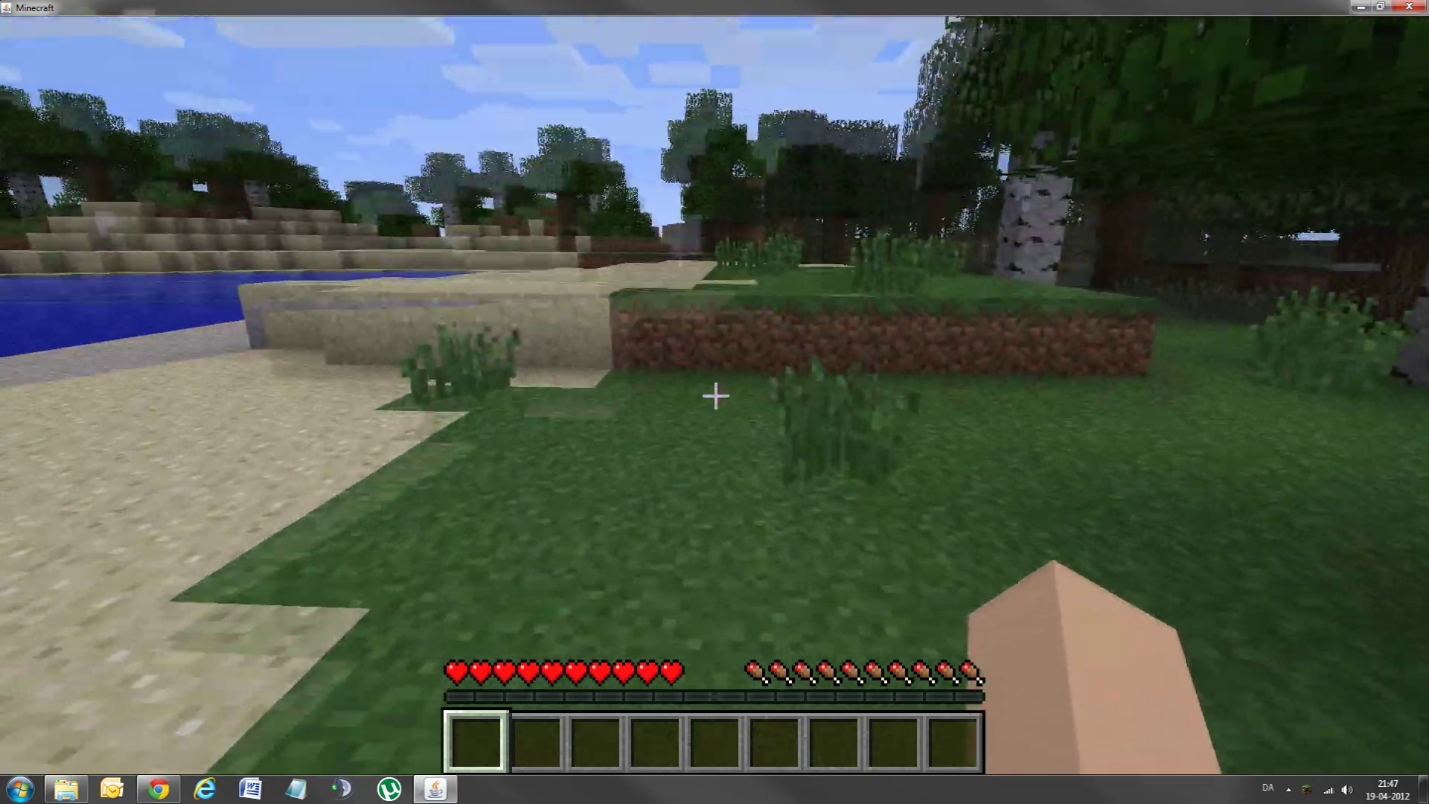
key("w")
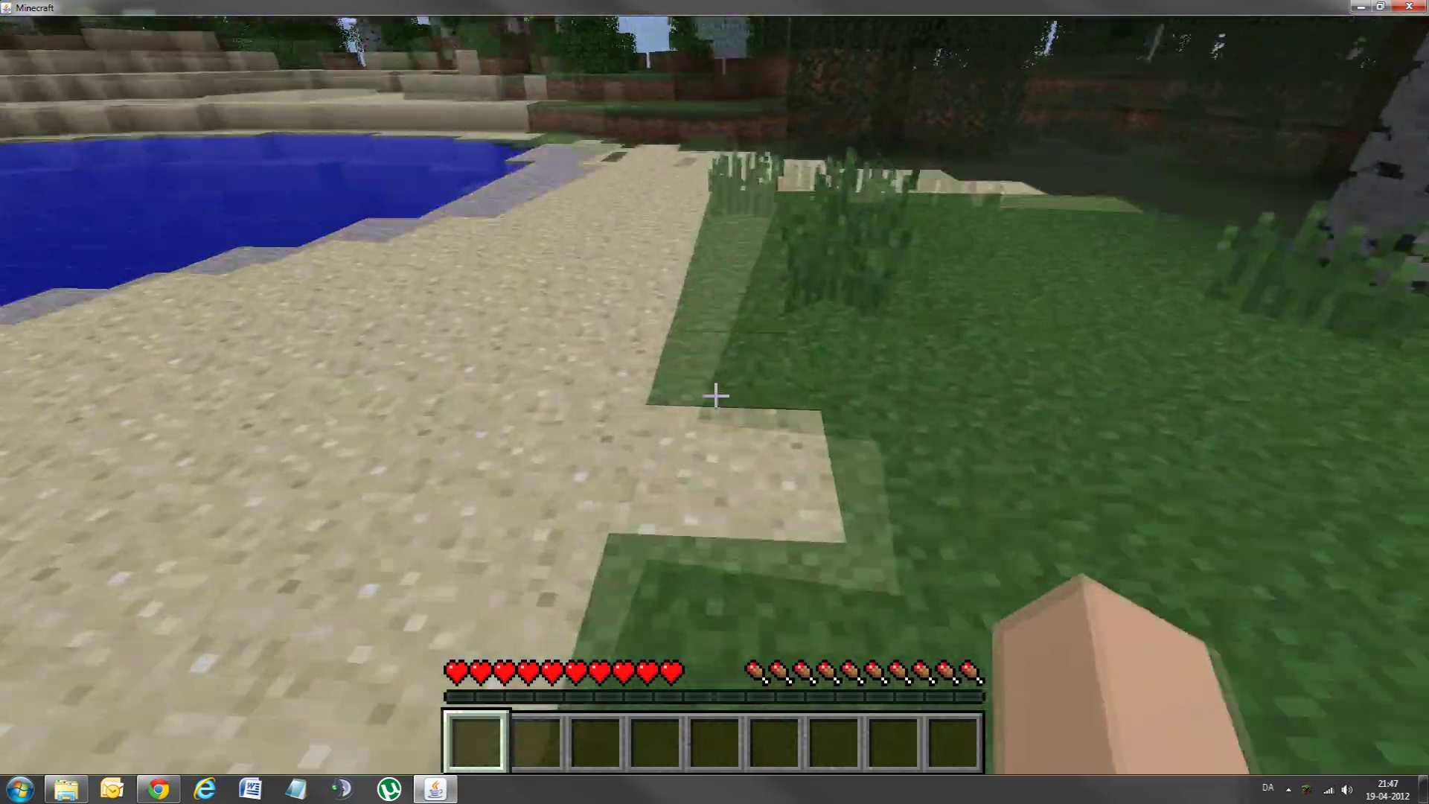
key("w")
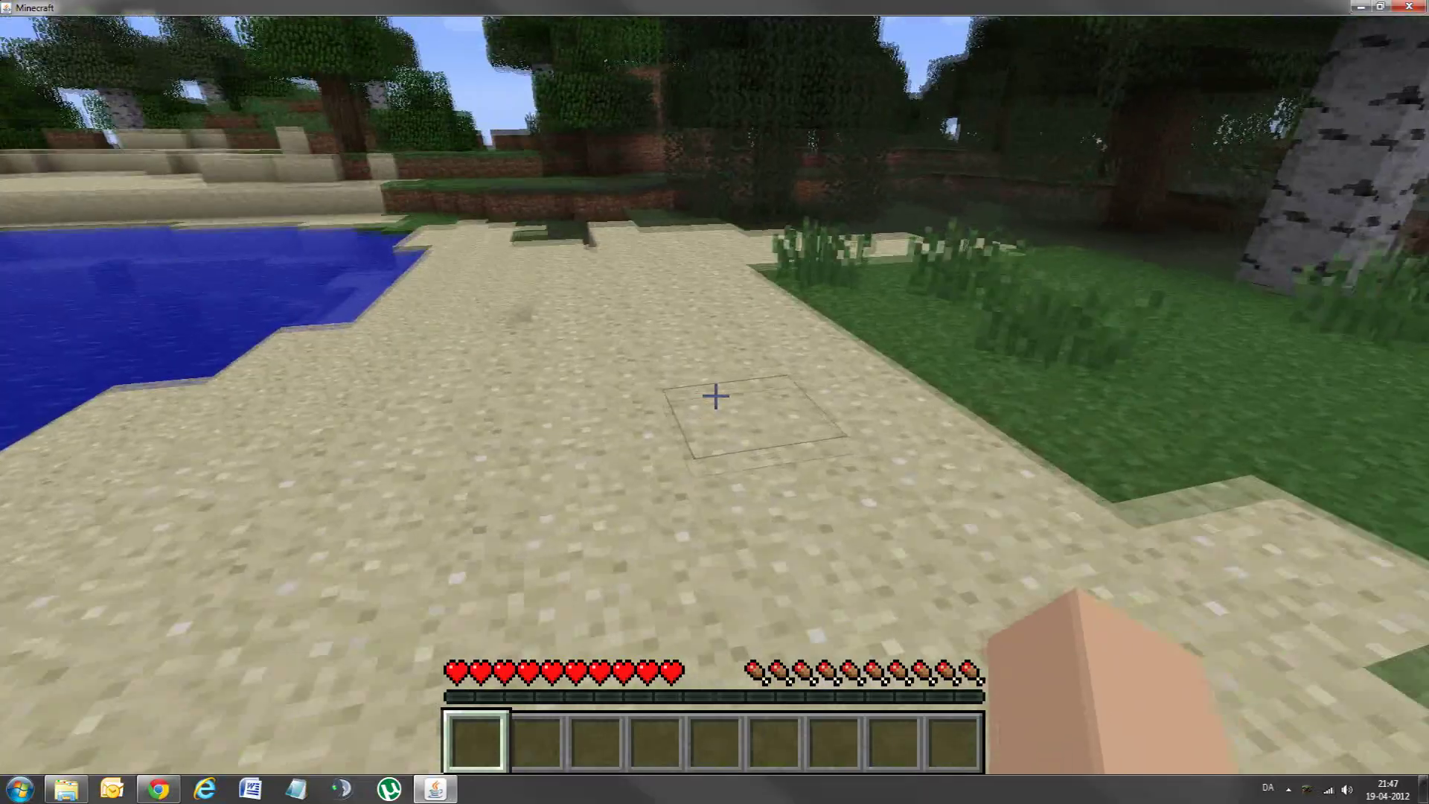
key("e")
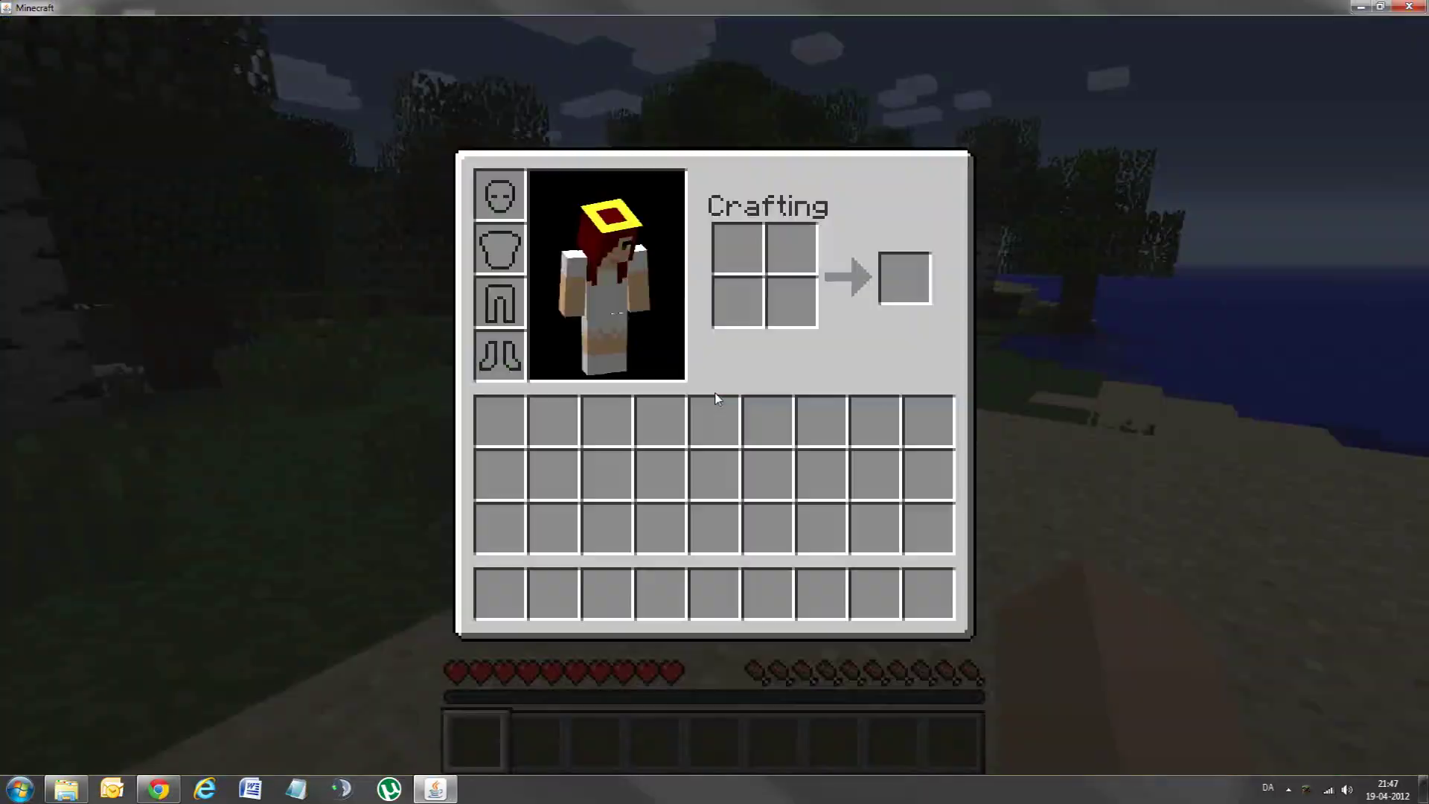
key("e")
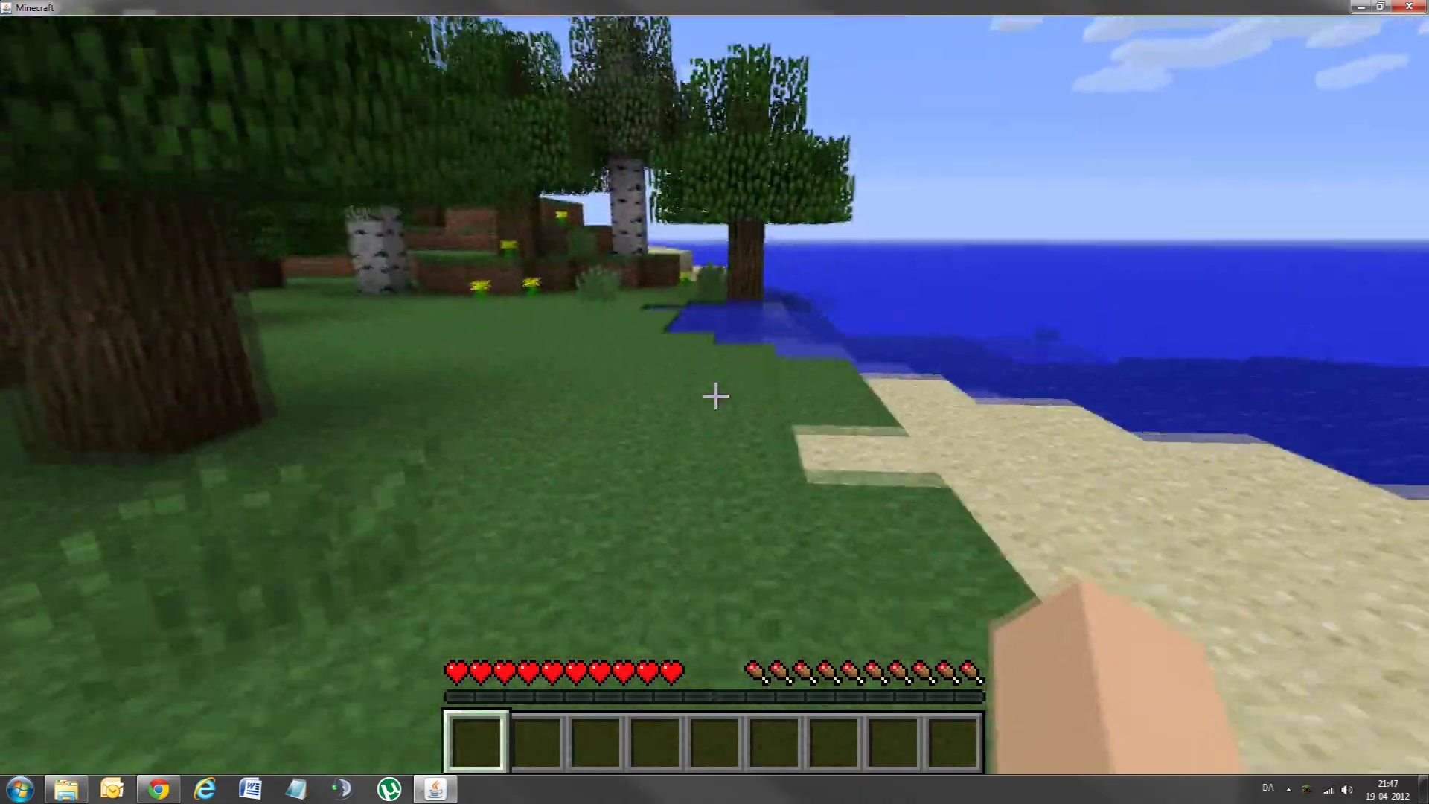
key("w")
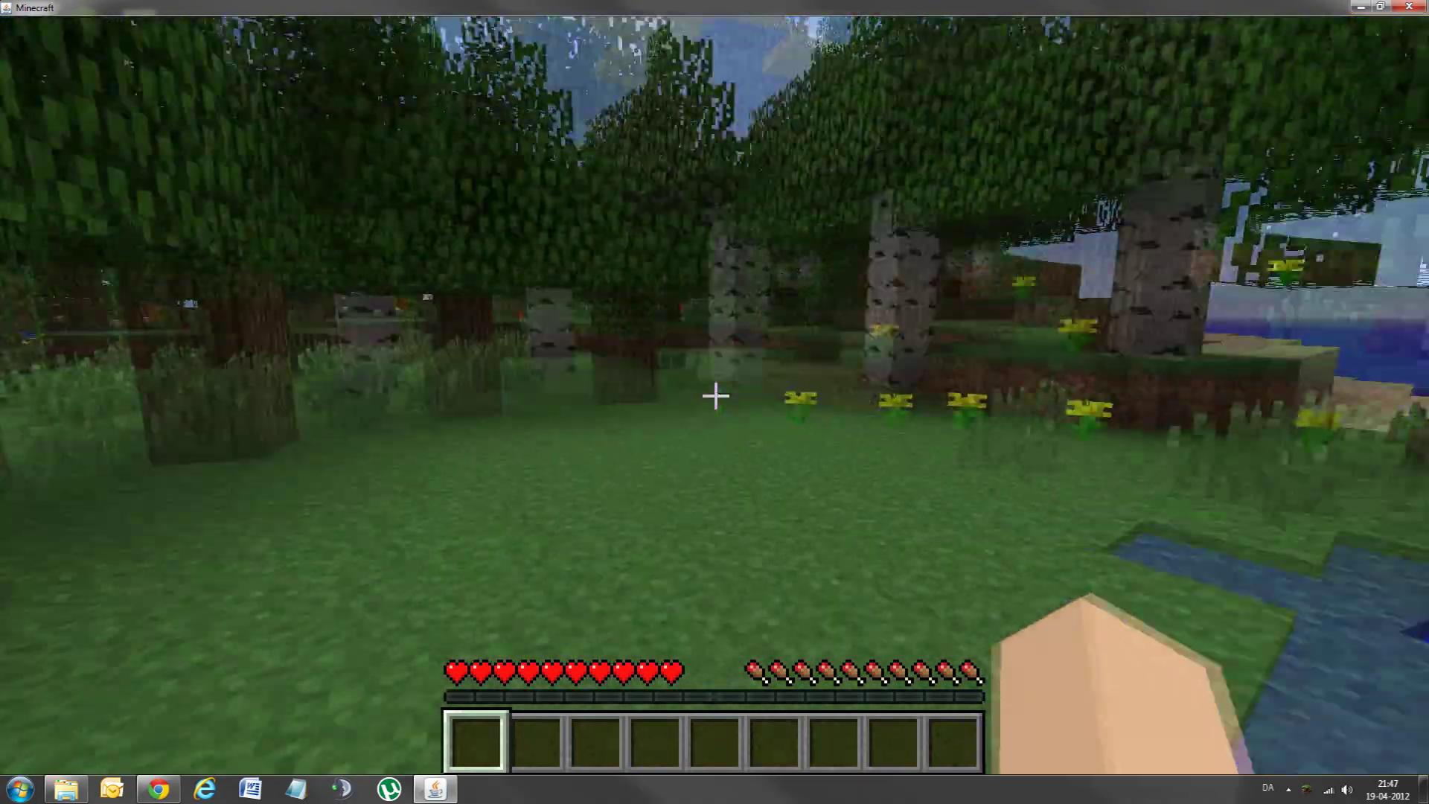
Step: Save and quit the Test world to the title, then quit Minecraft
key("Escape")
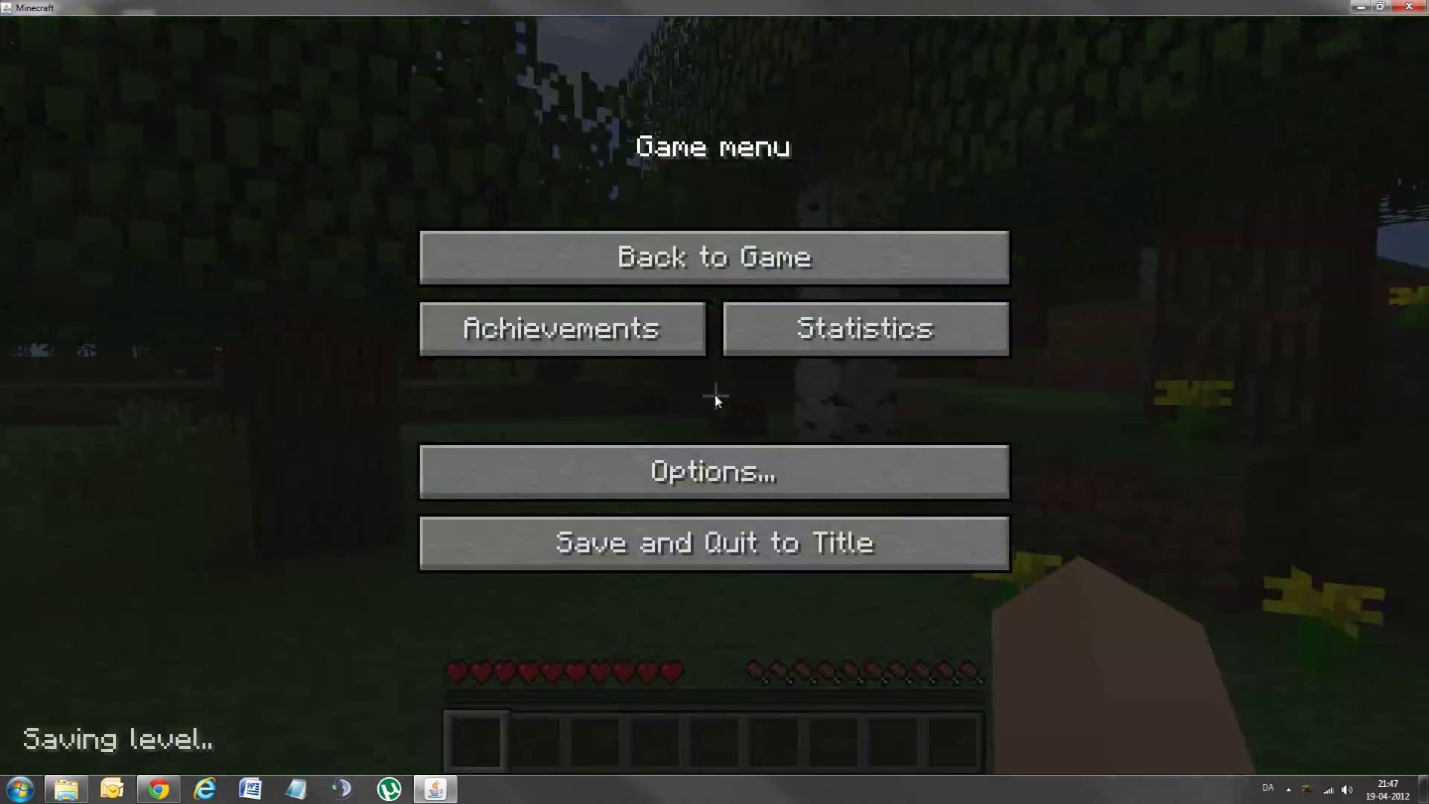
left_click(652, 543)
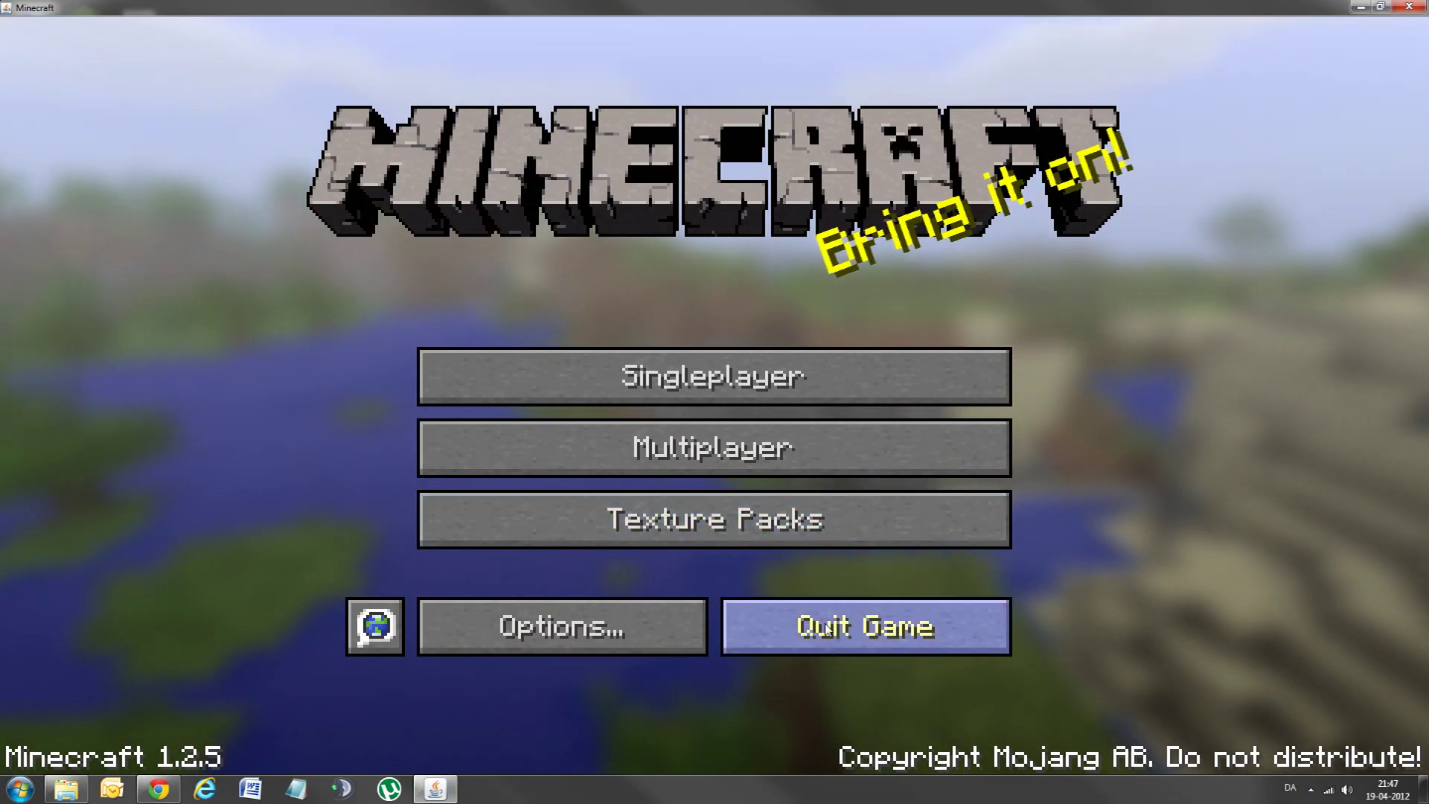
left_click(827, 629)
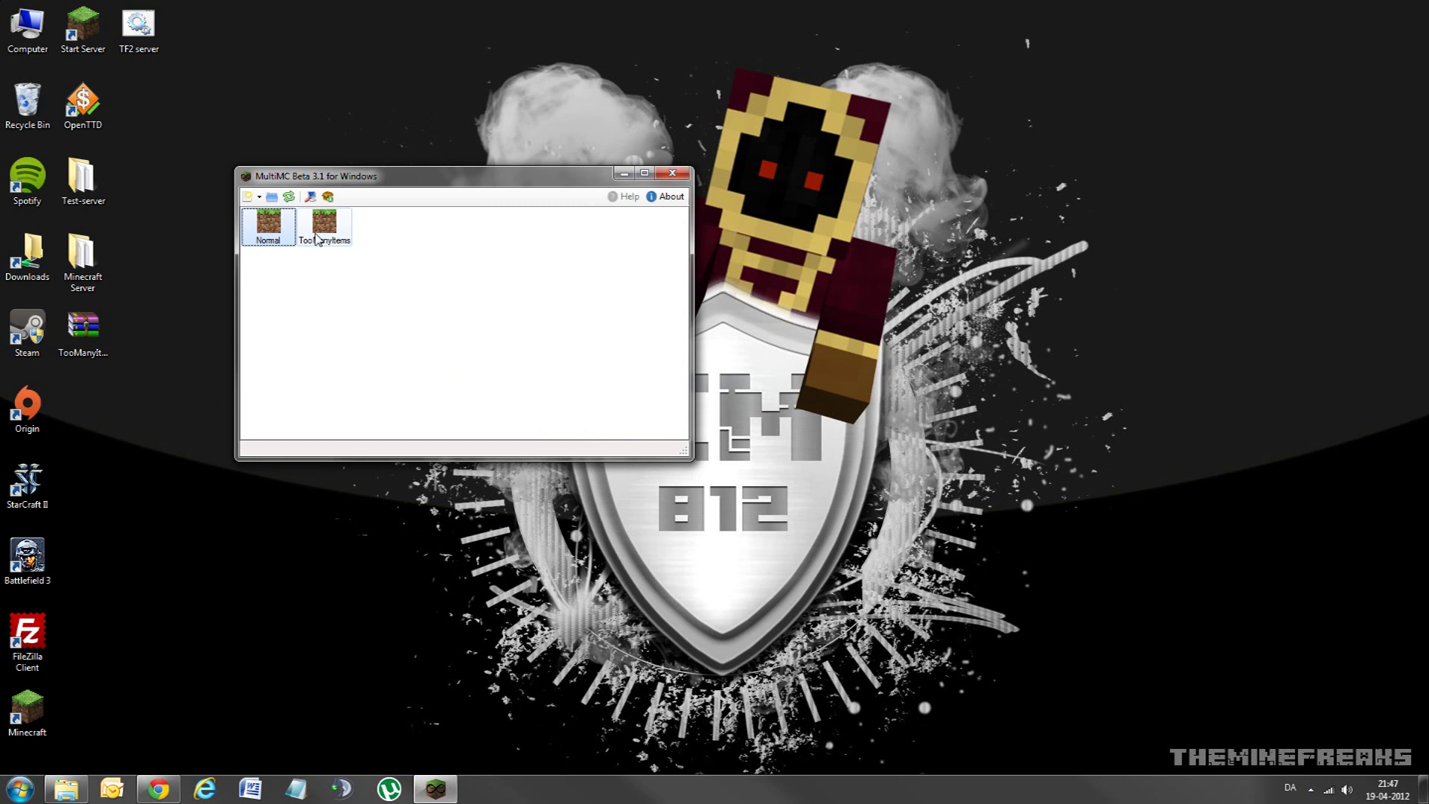
Step: Play the TooManyItems instance from its right-click menu and log in
left_click(320, 237)
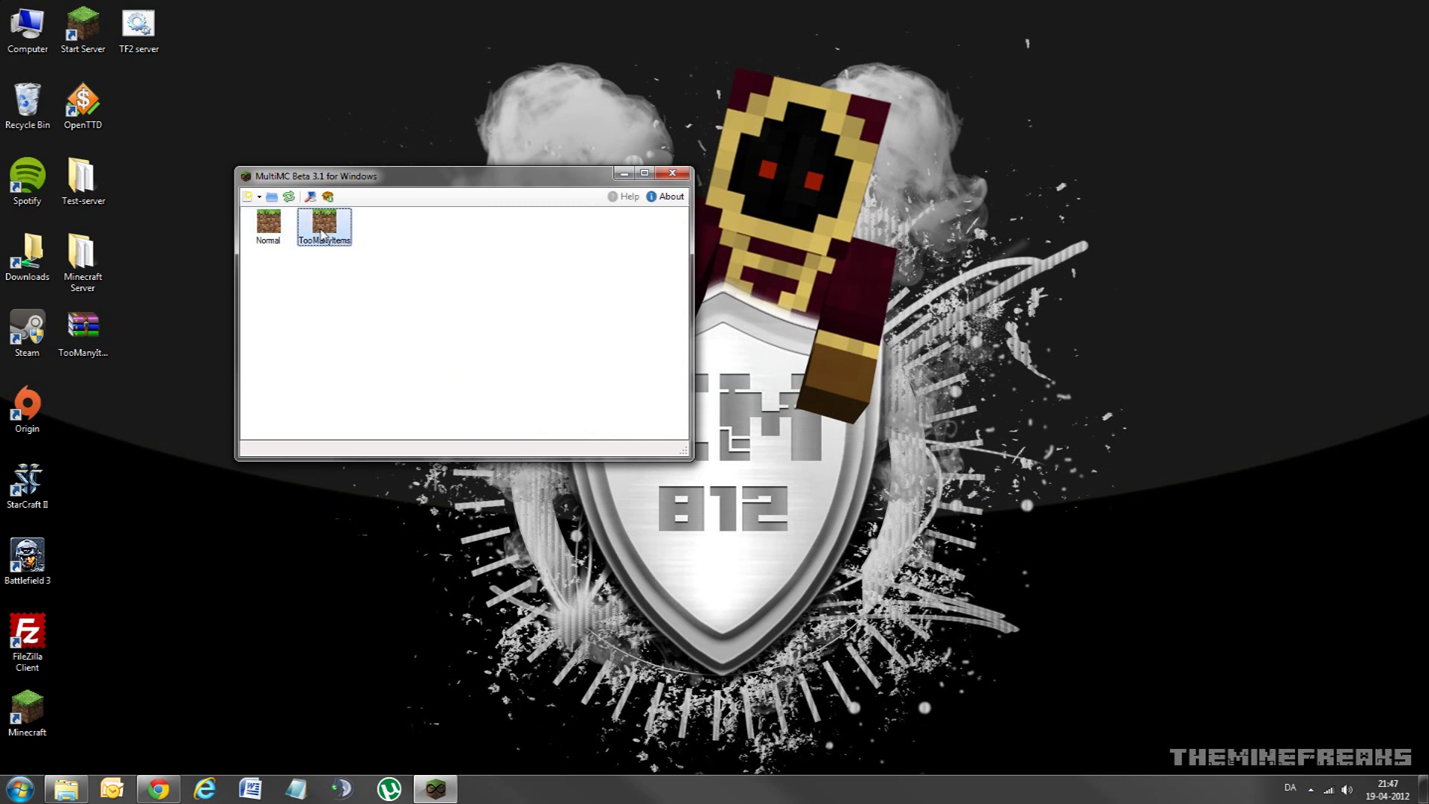
right_click(322, 232)
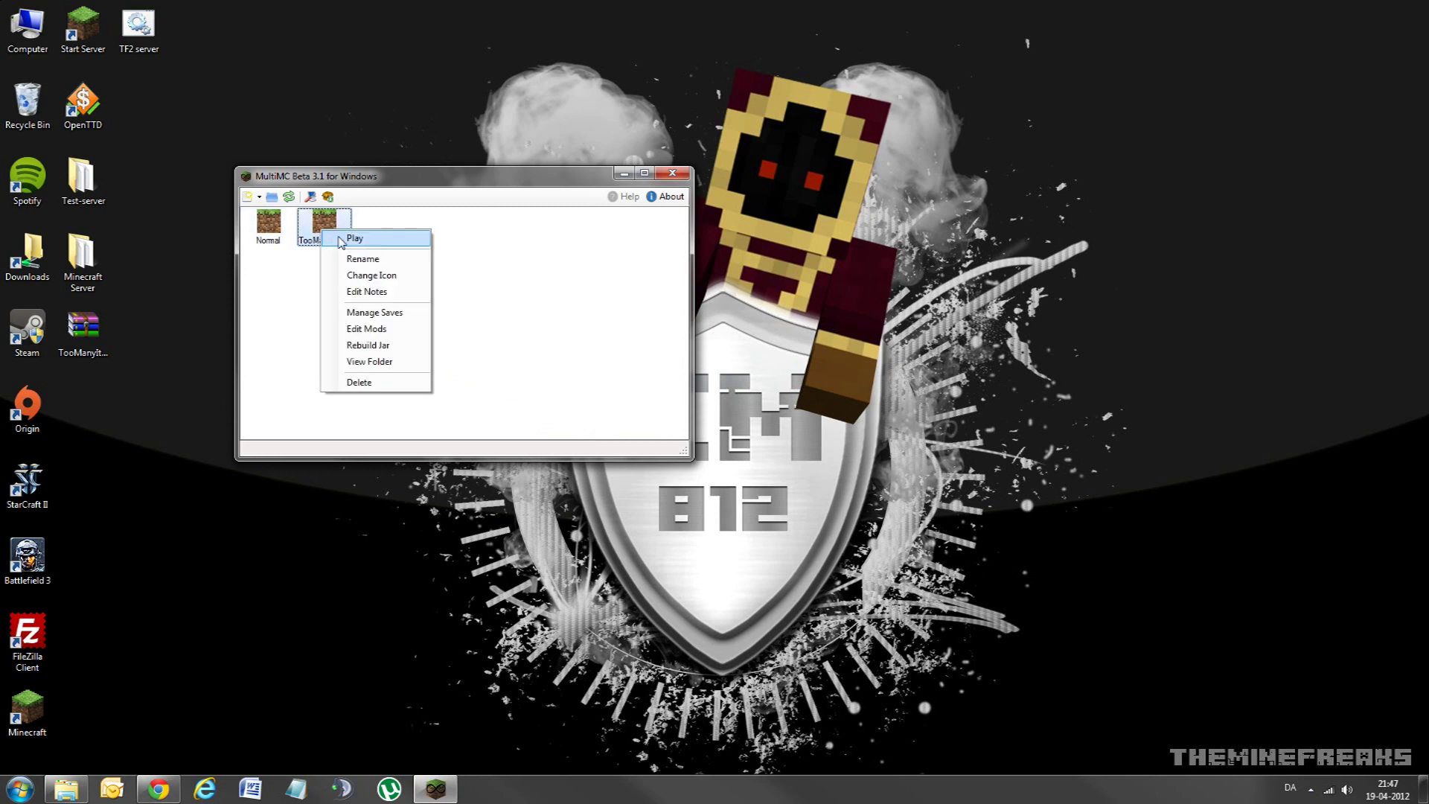
left_click(341, 236)
left_click(571, 345)
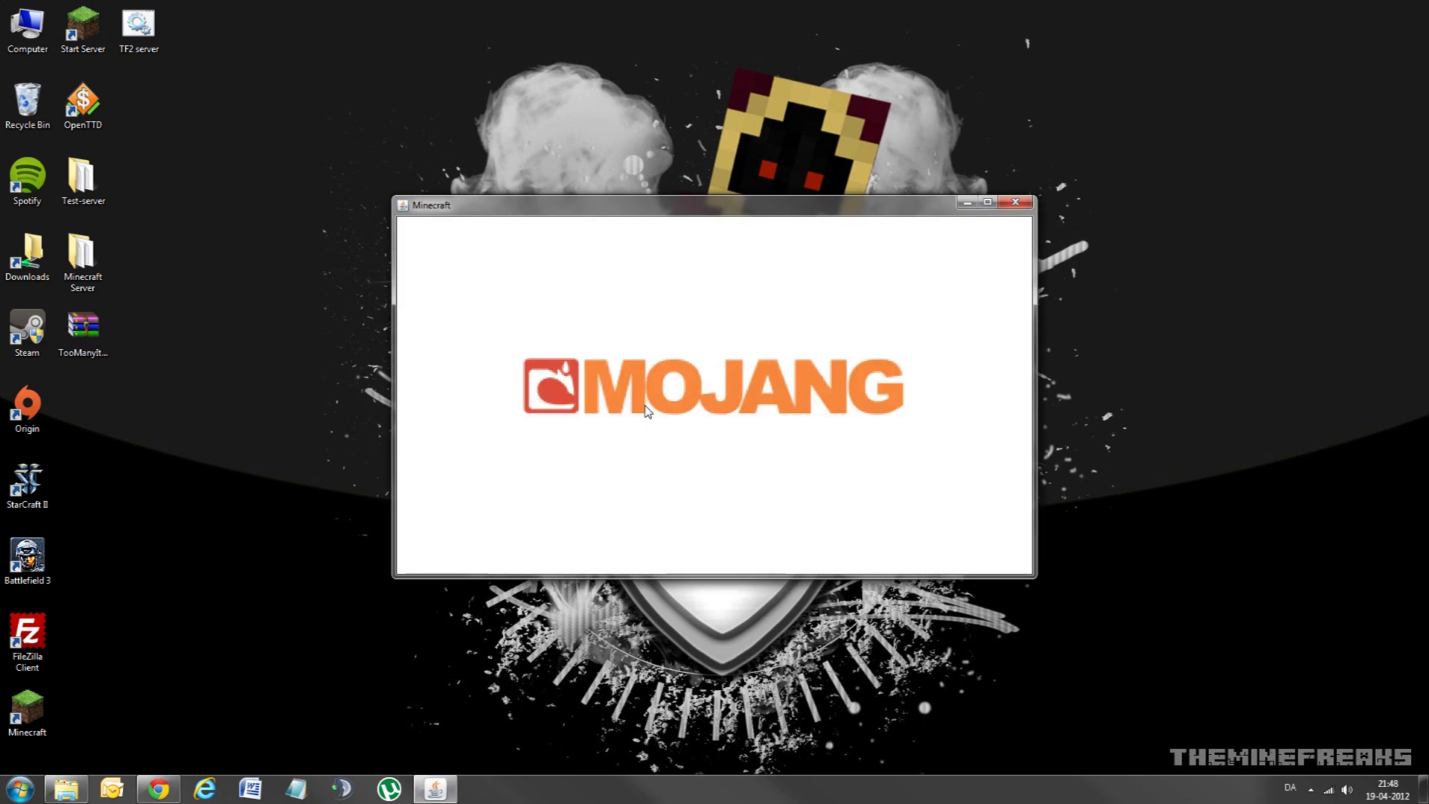
Step: Maximize the game window and load New World from singleplayer
left_click(988, 203)
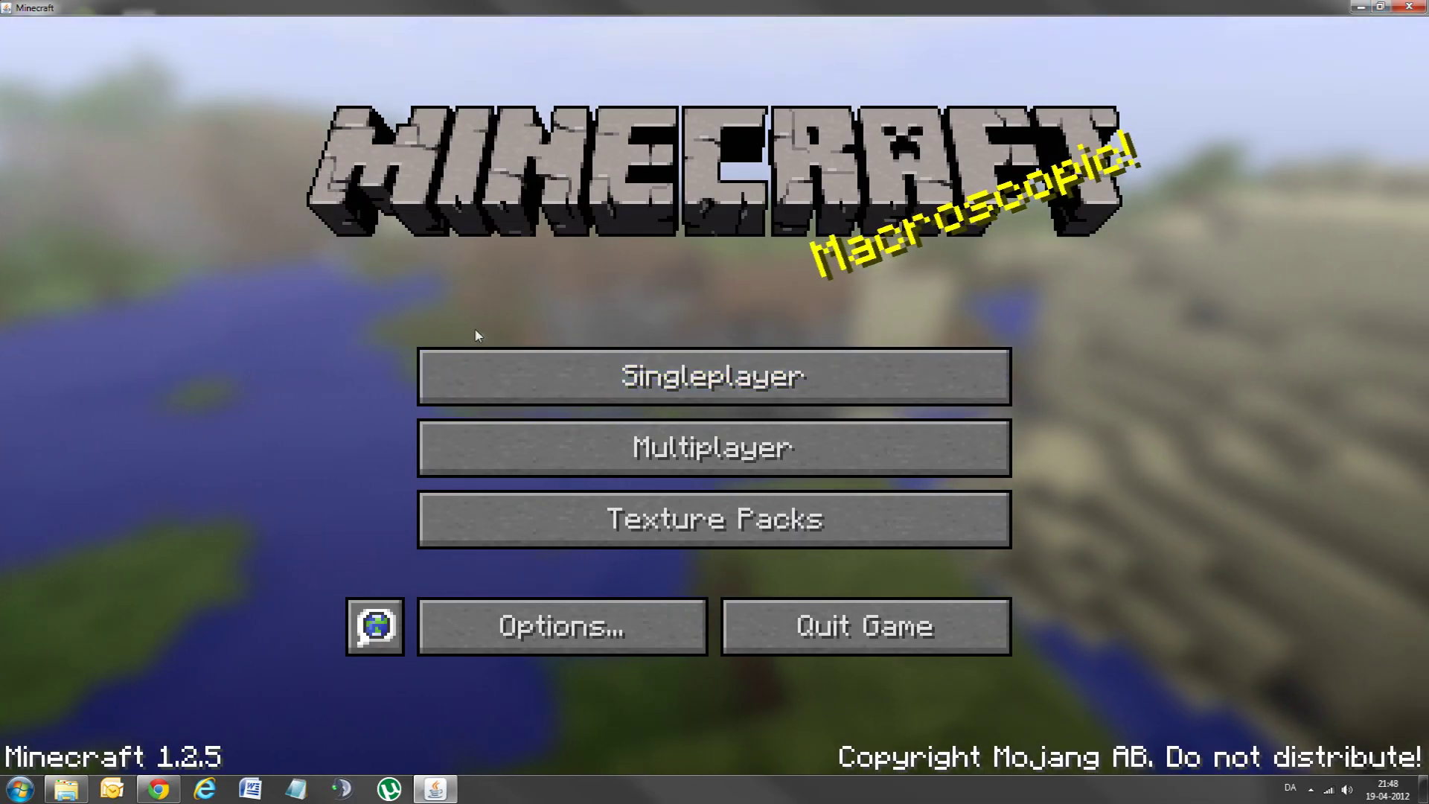
left_click(621, 387)
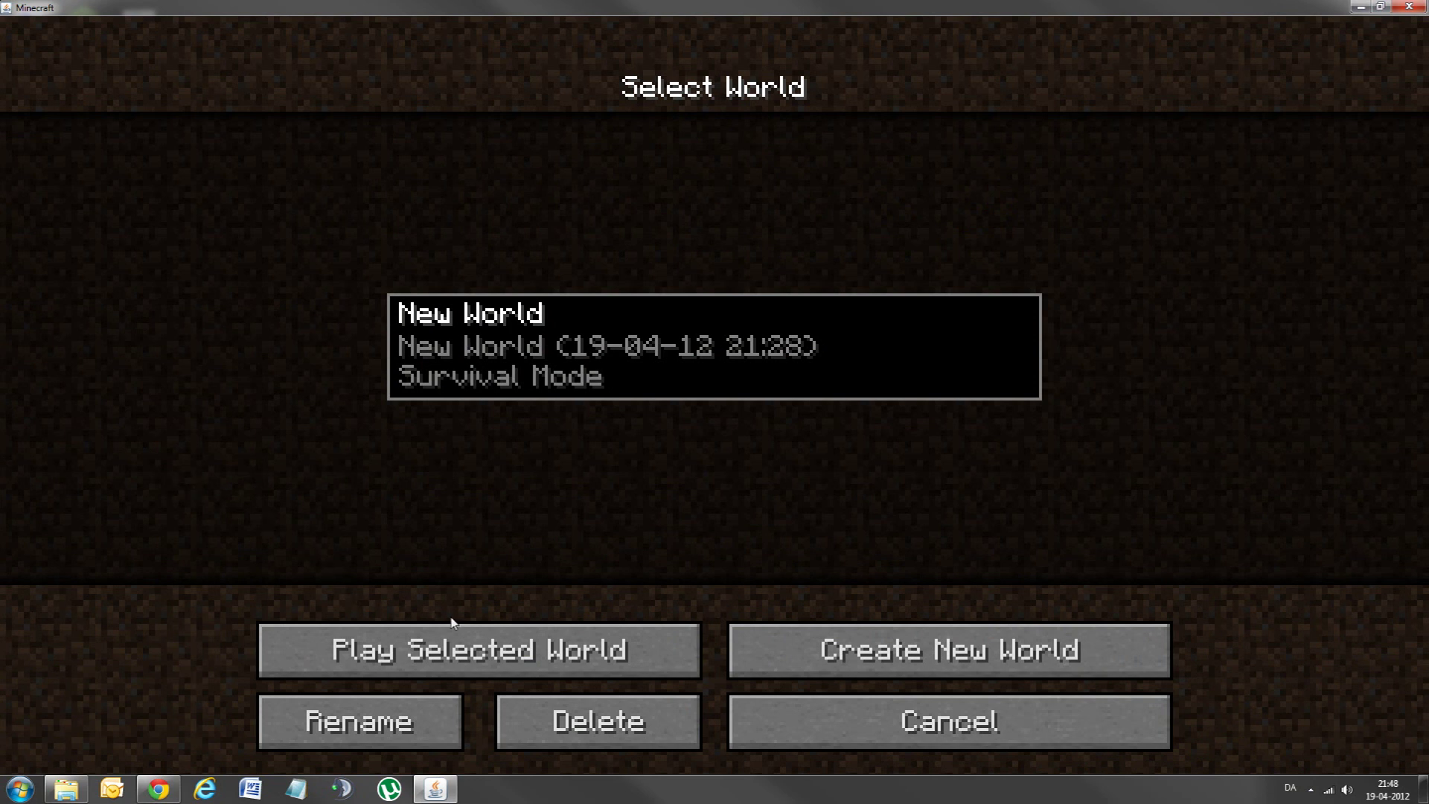
left_click(456, 630)
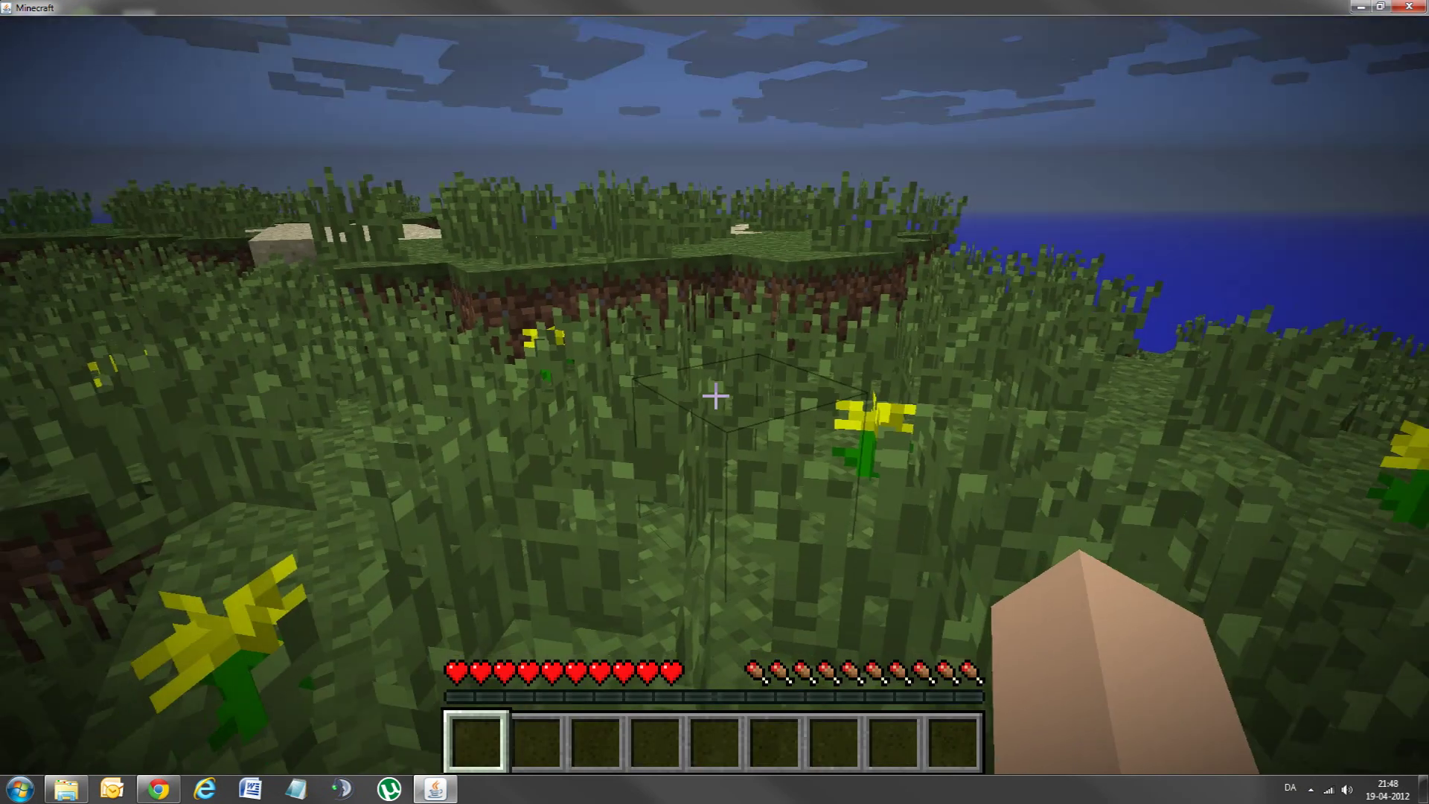
Step: Check the TooManyItems item list in the inventory, then walk over the ledge past the cows
key("e")
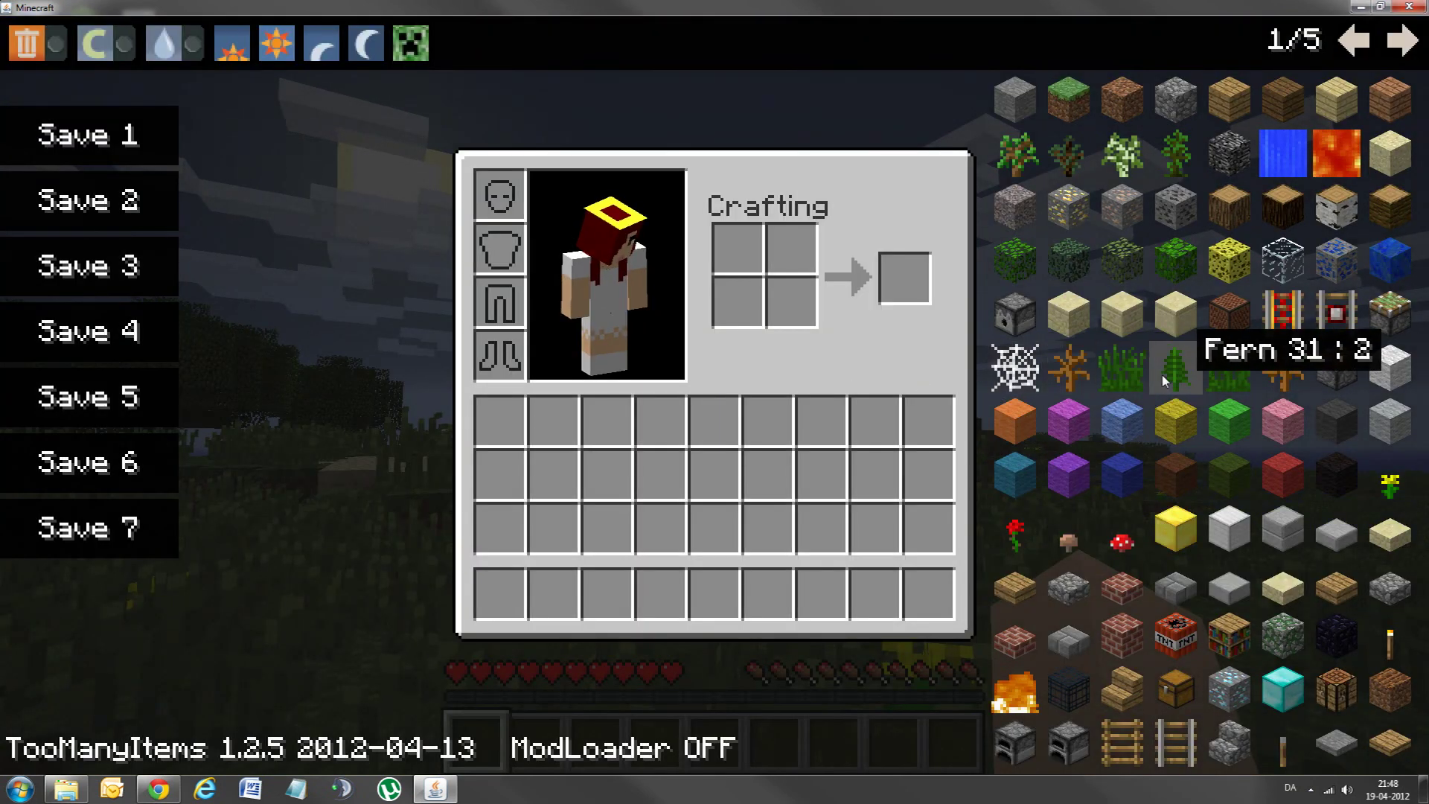
key("e")
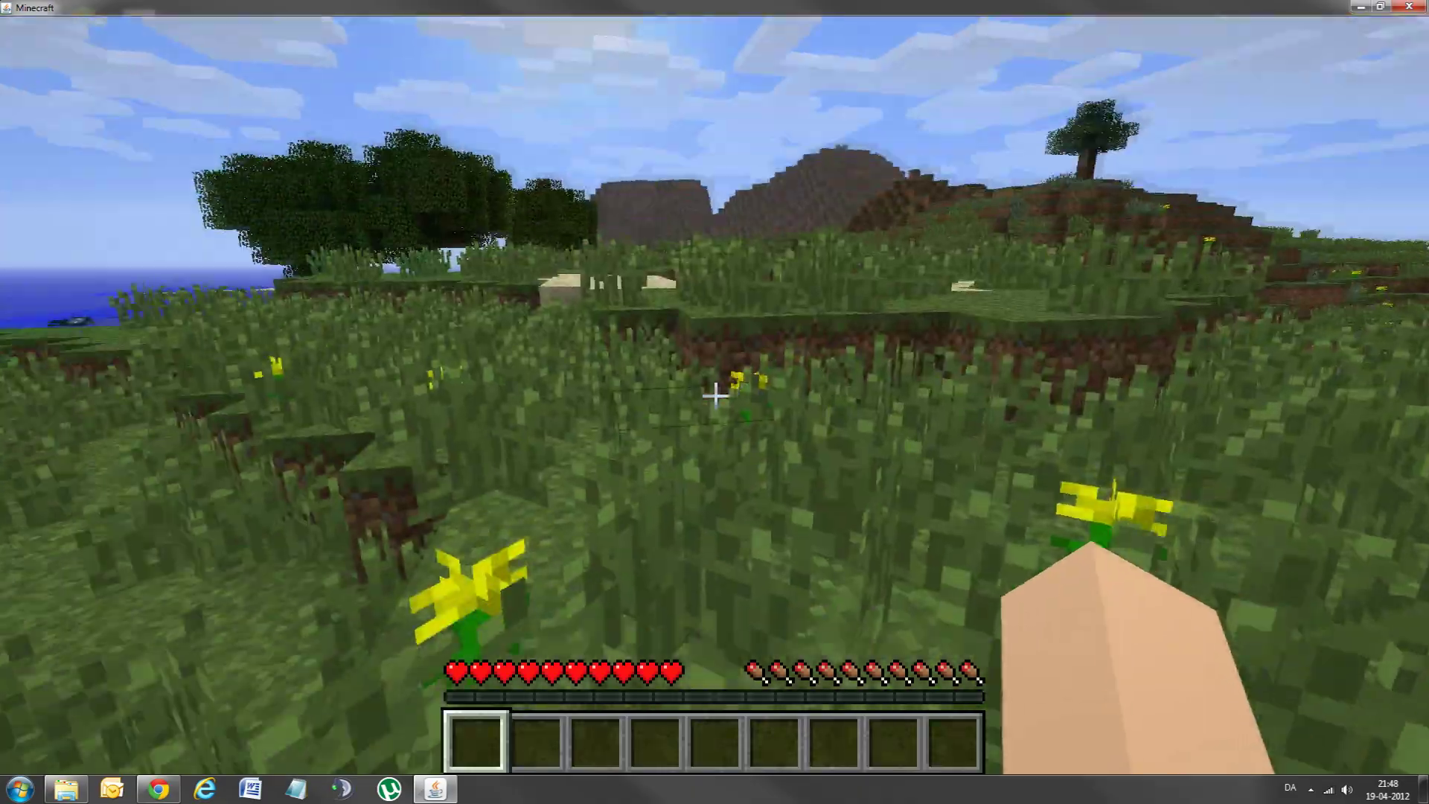
key("w")
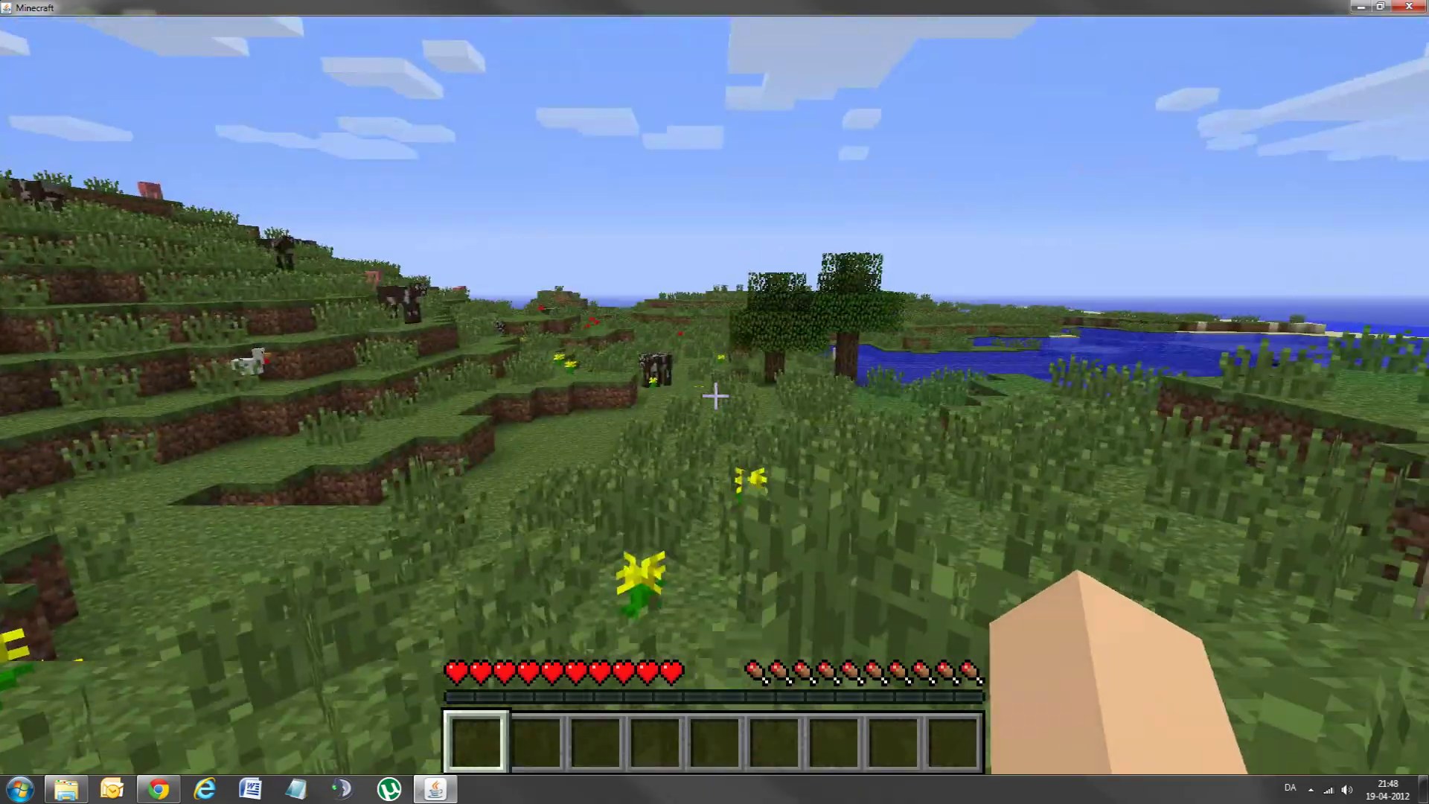
key("w")
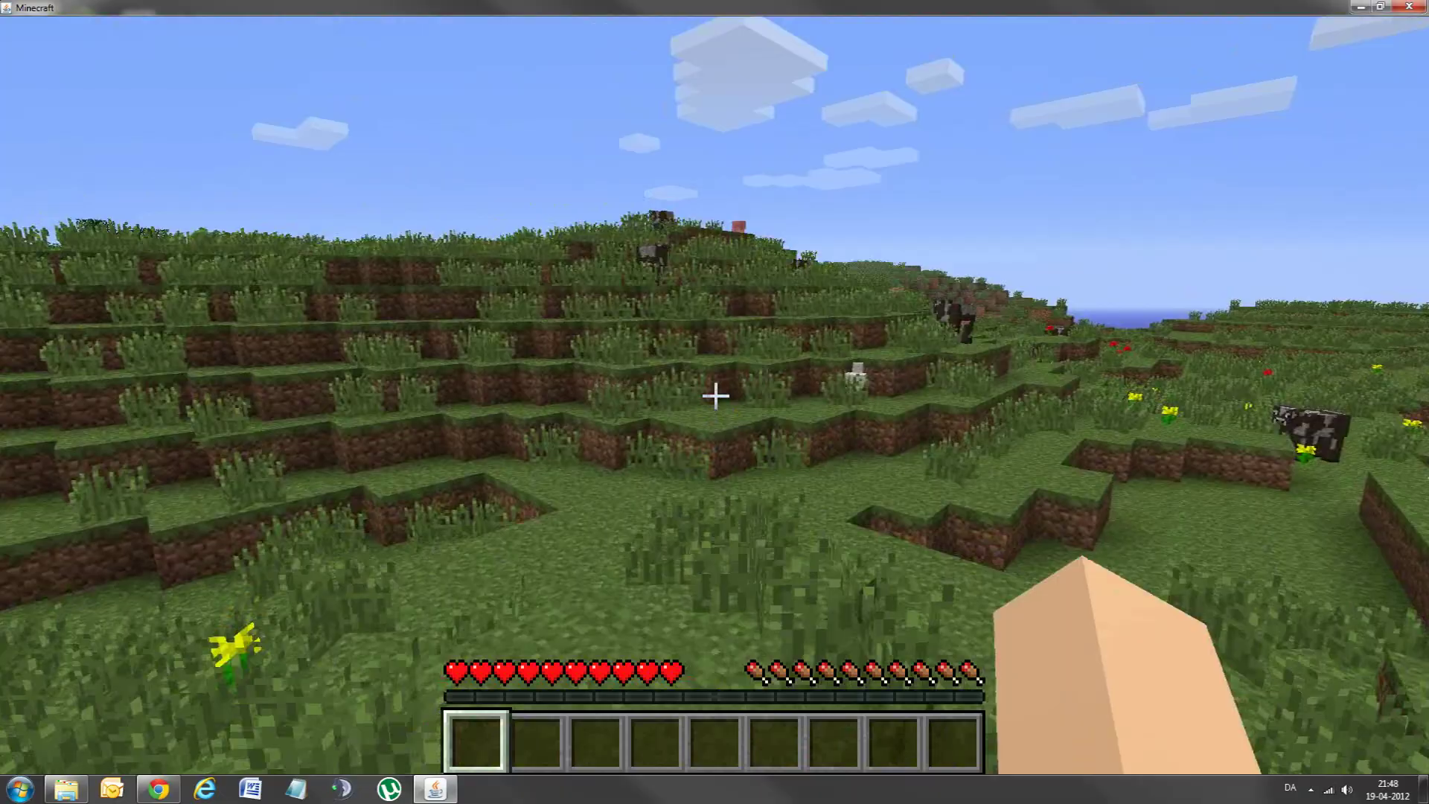
key("w")
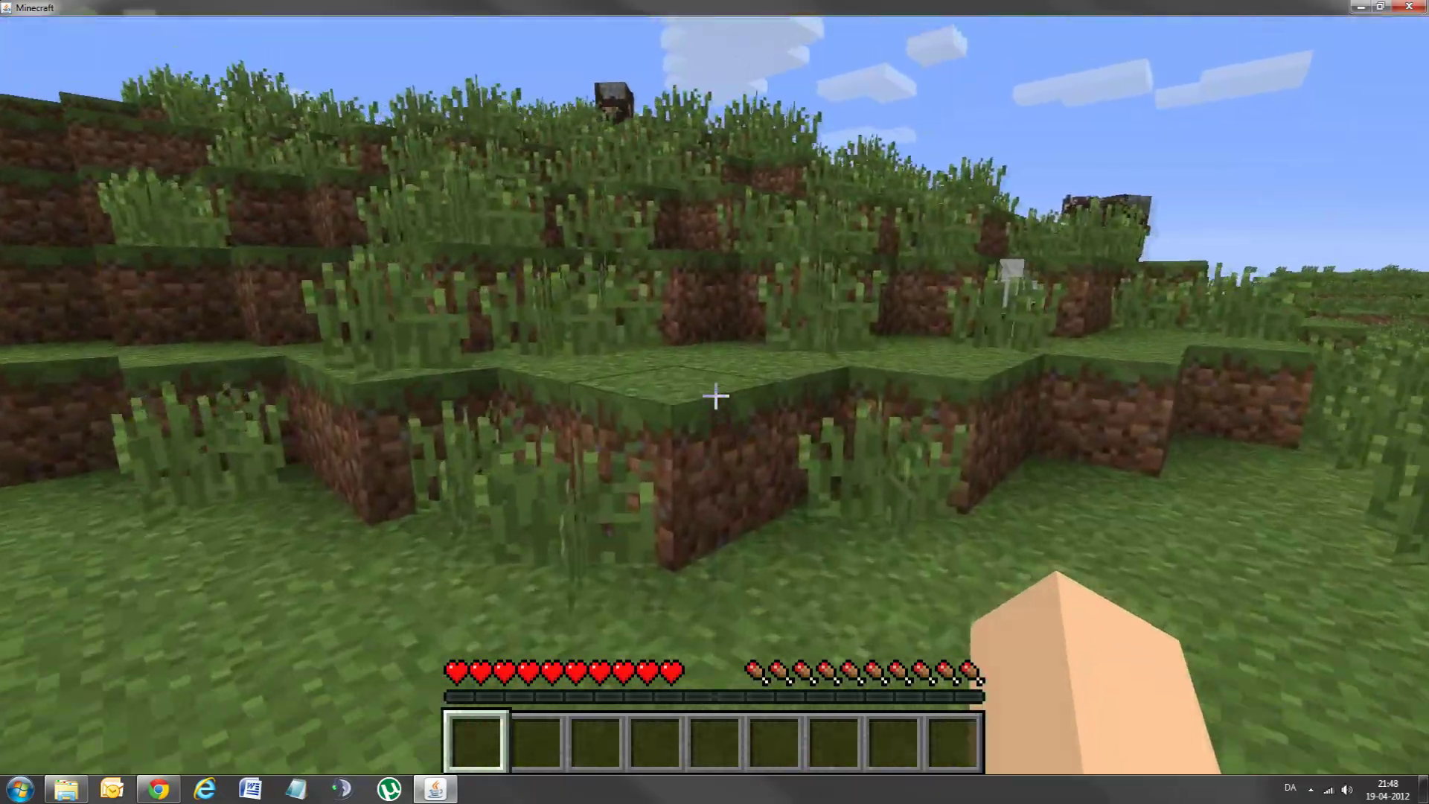
key("w")
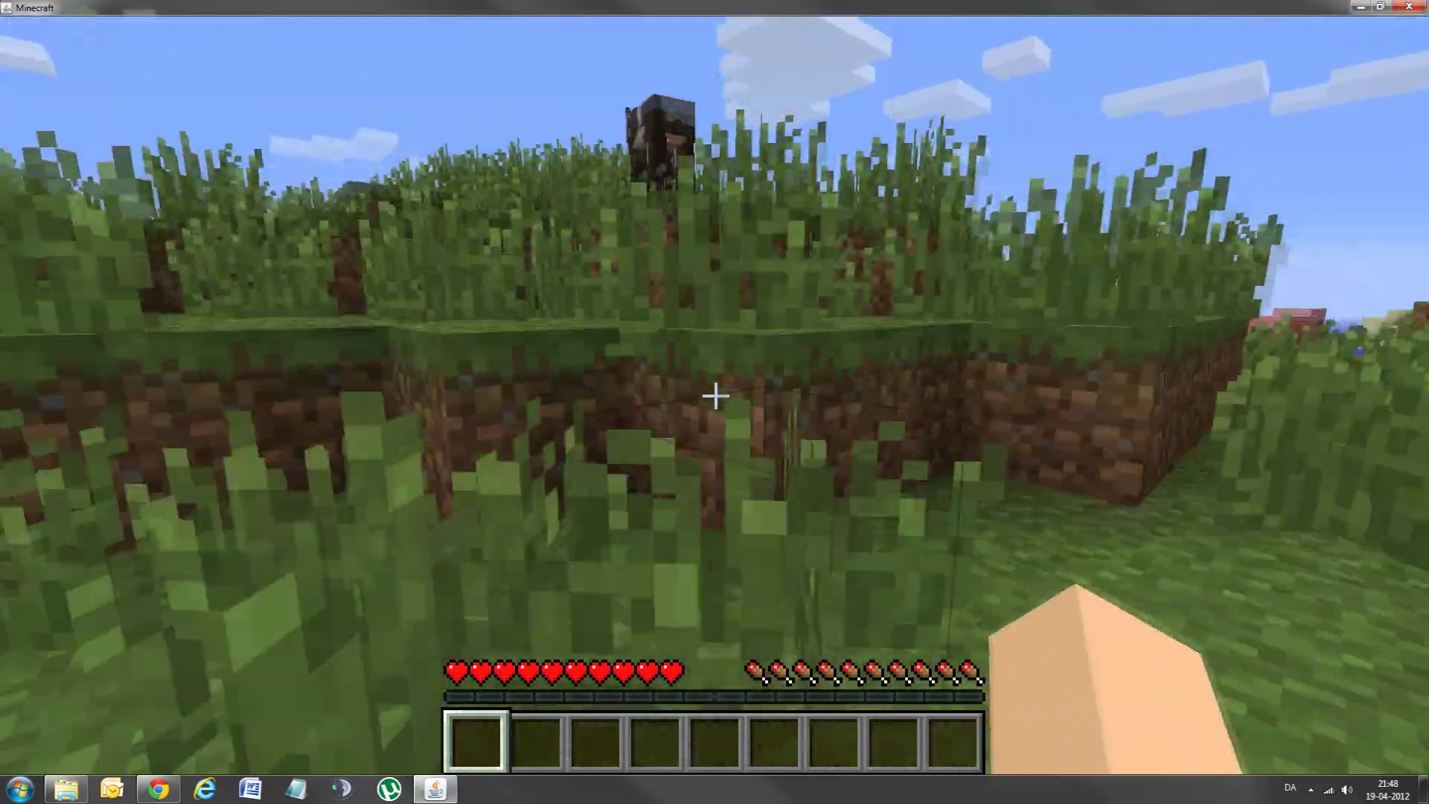
key("w")
key("space")
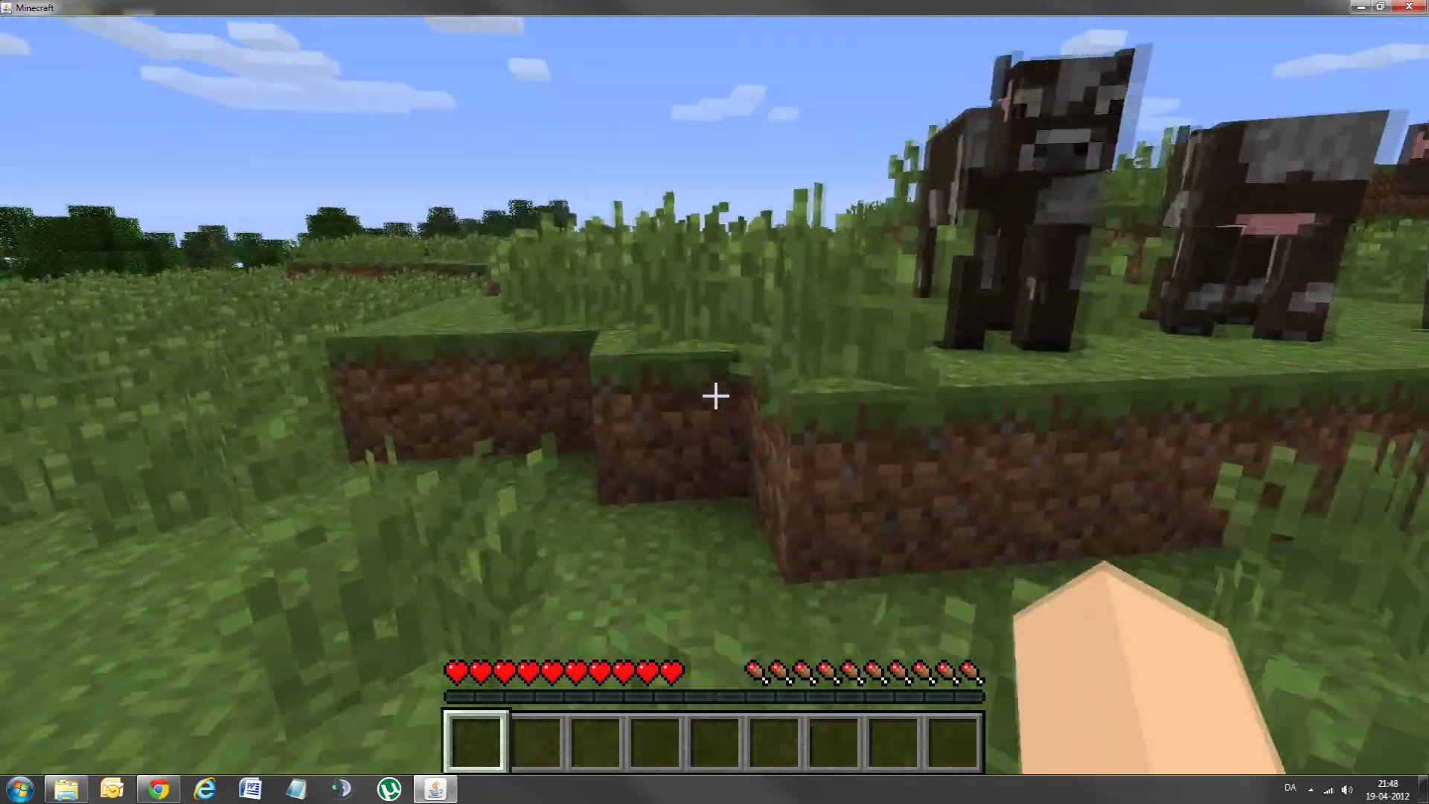
key("w")
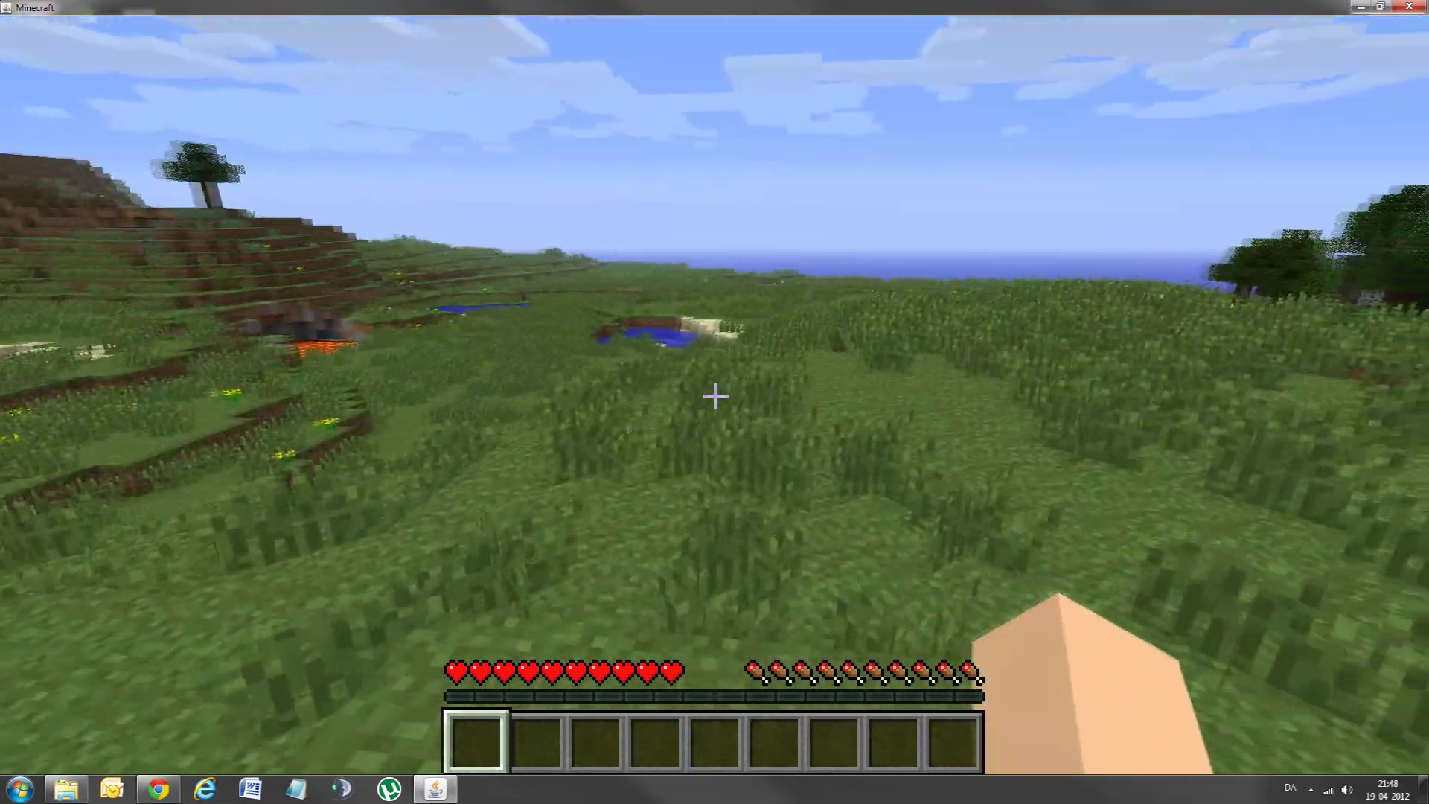
Step: Pause the game and save and quit to the title screen
key("w")
key("Escape")
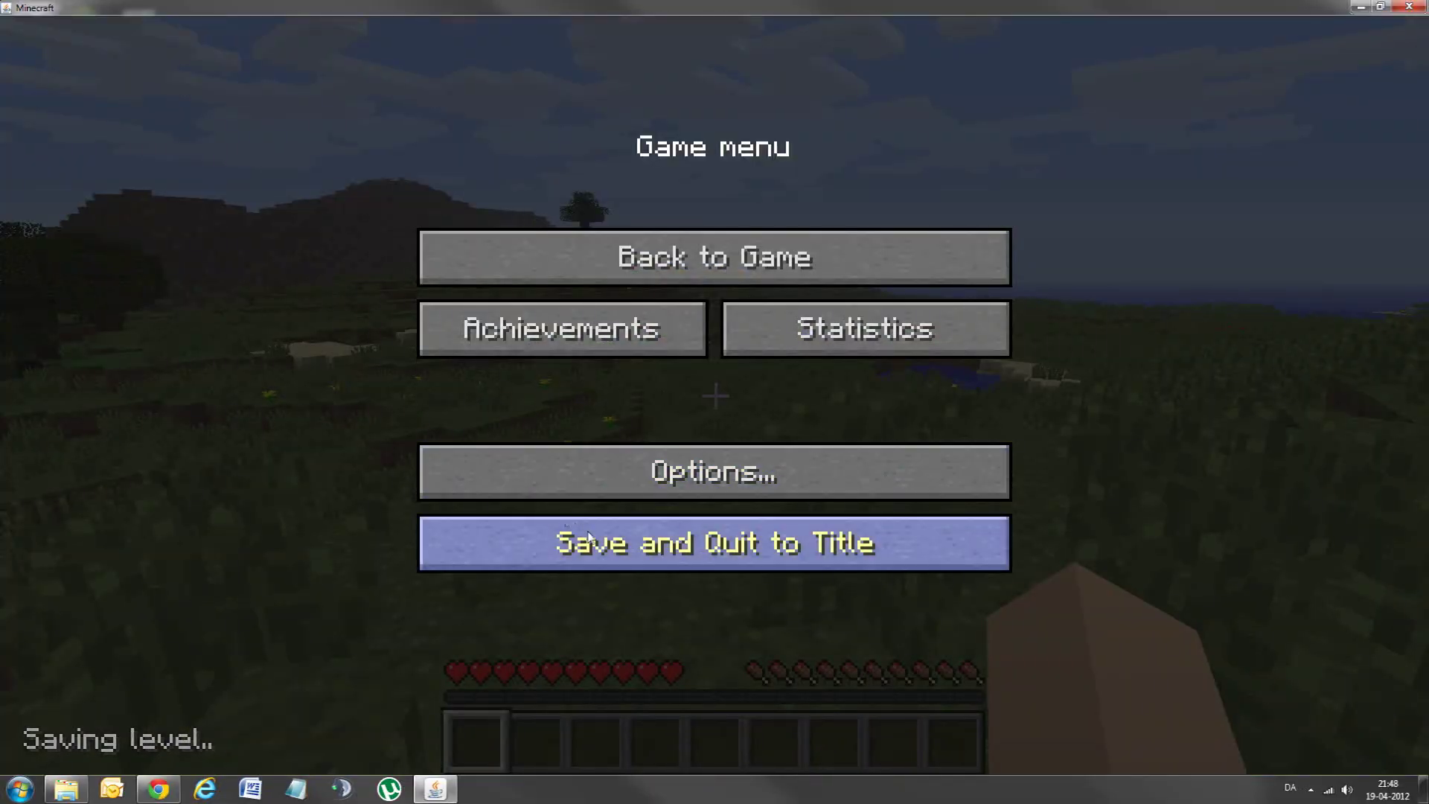
left_click(590, 537)
Step: Quit Minecraft and select the TooManyItems instance in MultiMC
left_click(865, 623)
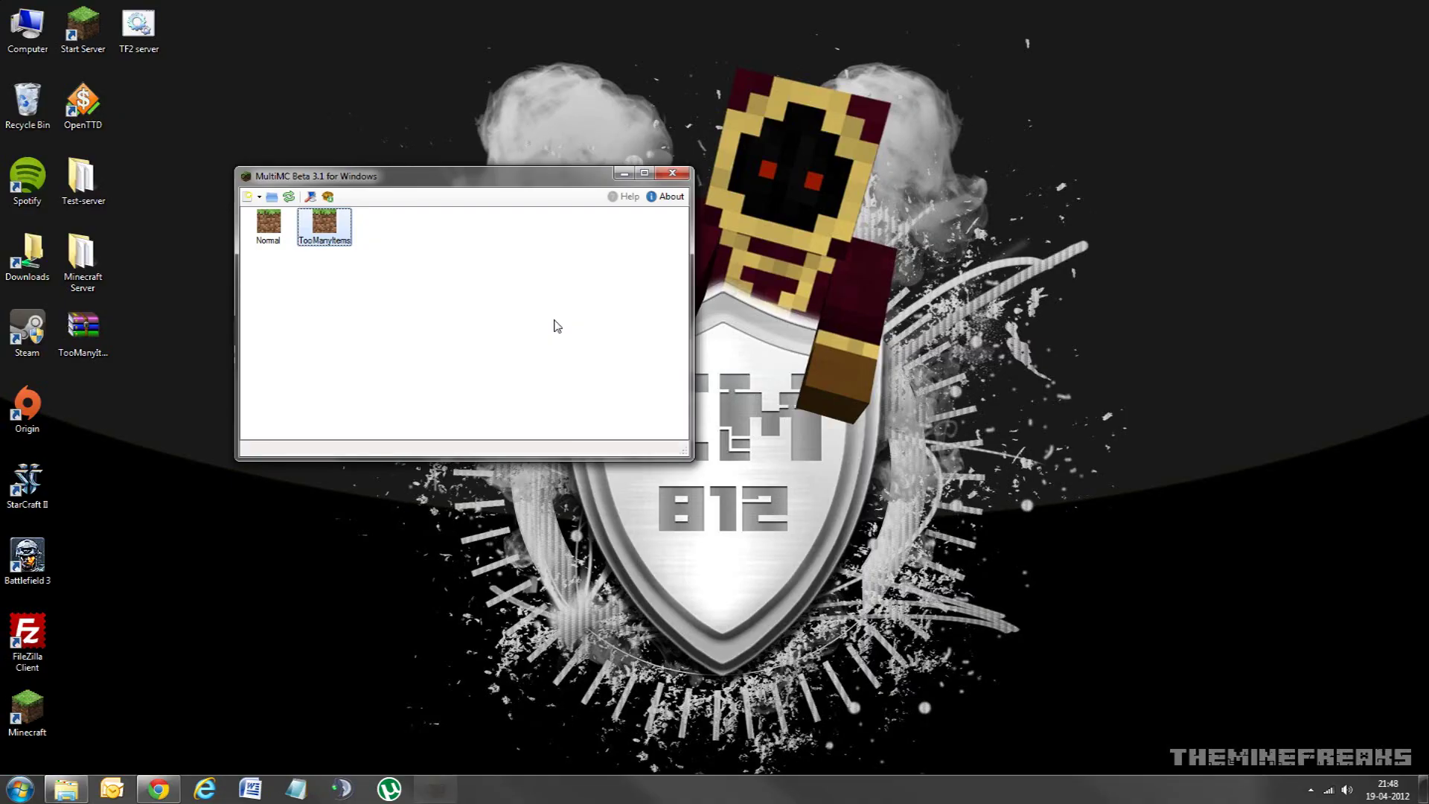
left_click(268, 224)
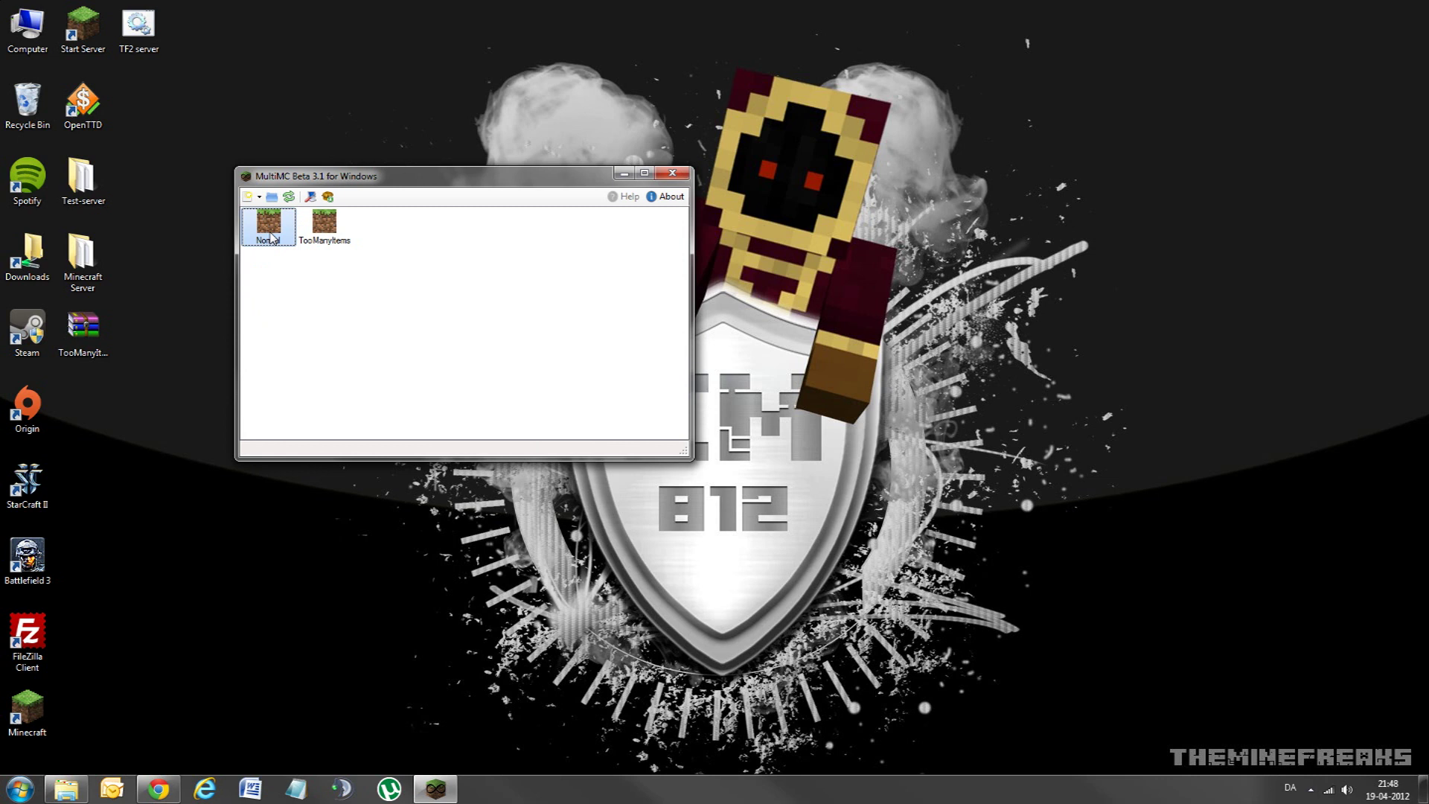
left_click(324, 224)
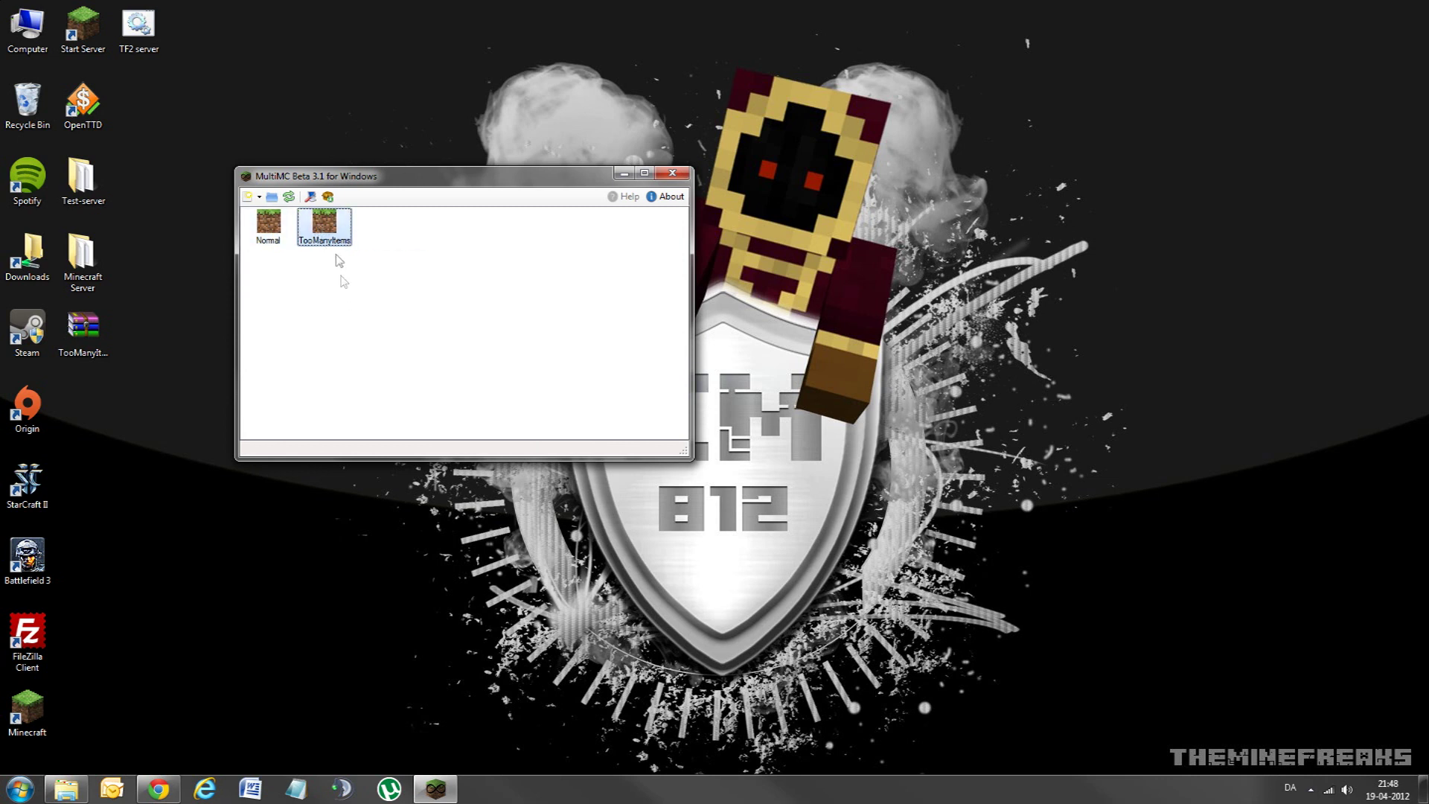
Step: Verify TooManyItems2012_04_13_1.2.5 in TooManyItems' minecraft.jar mods, then close the editor
right_click(329, 231)
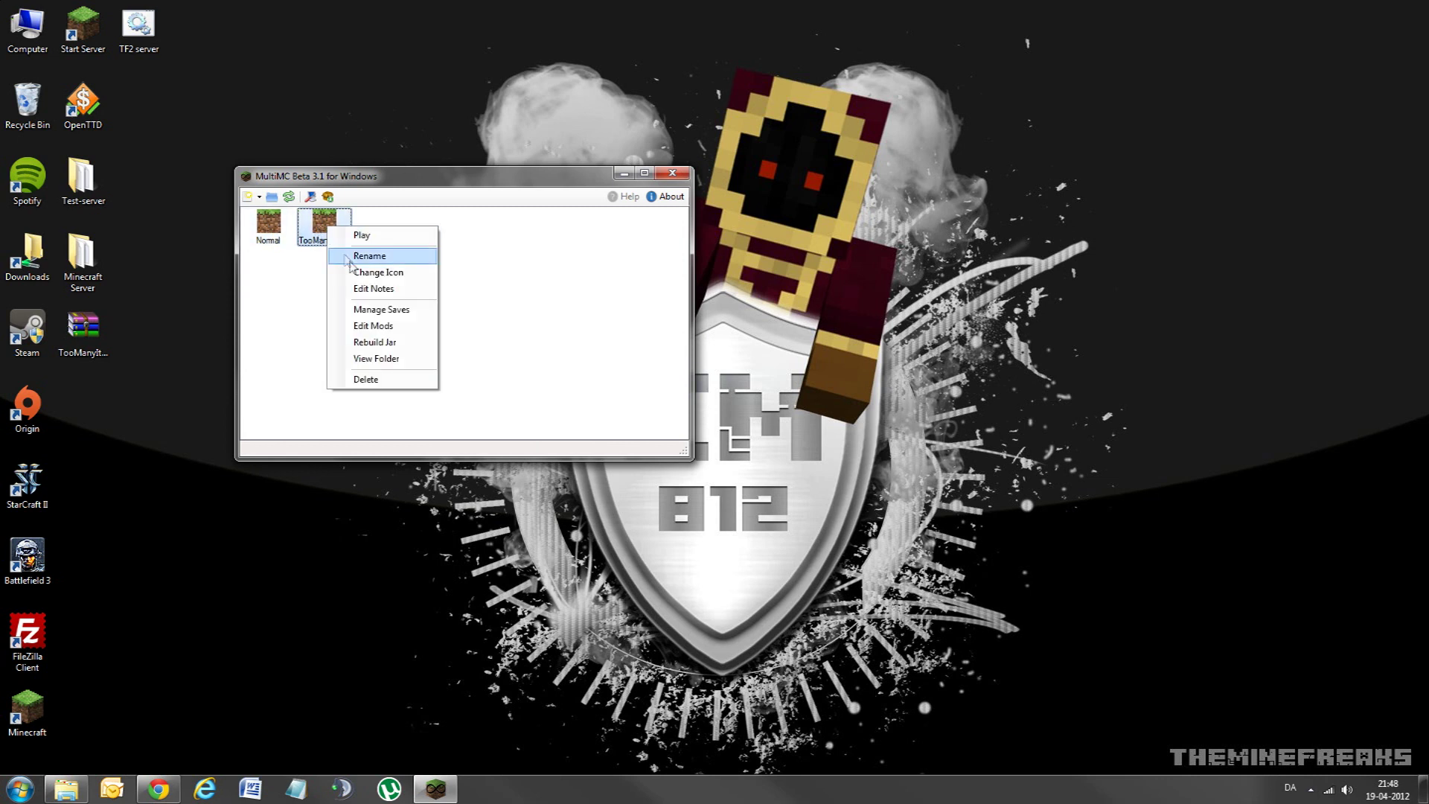
left_click(395, 328)
left_click_drag(430, 157, 643, 219)
left_click(539, 314)
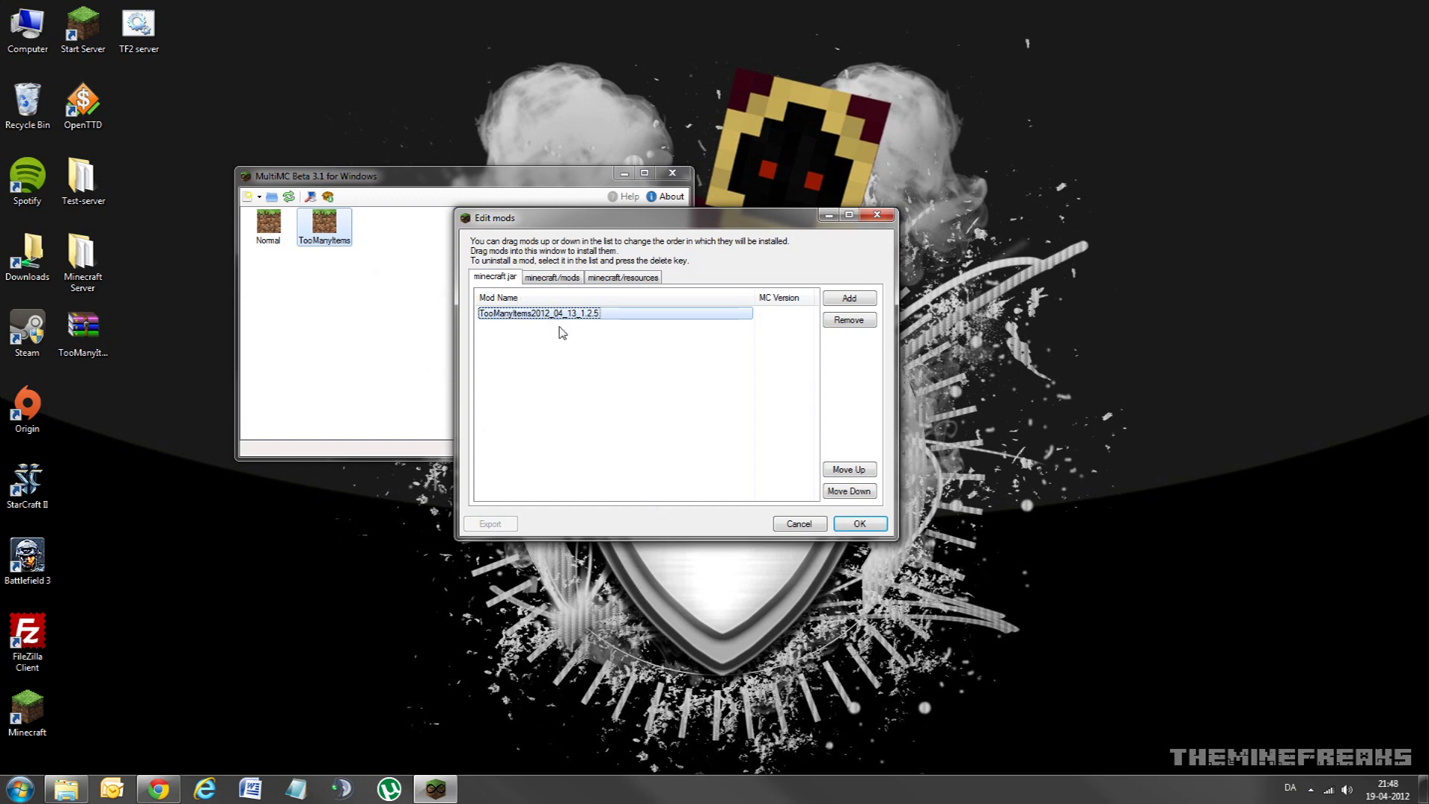
left_click(856, 525)
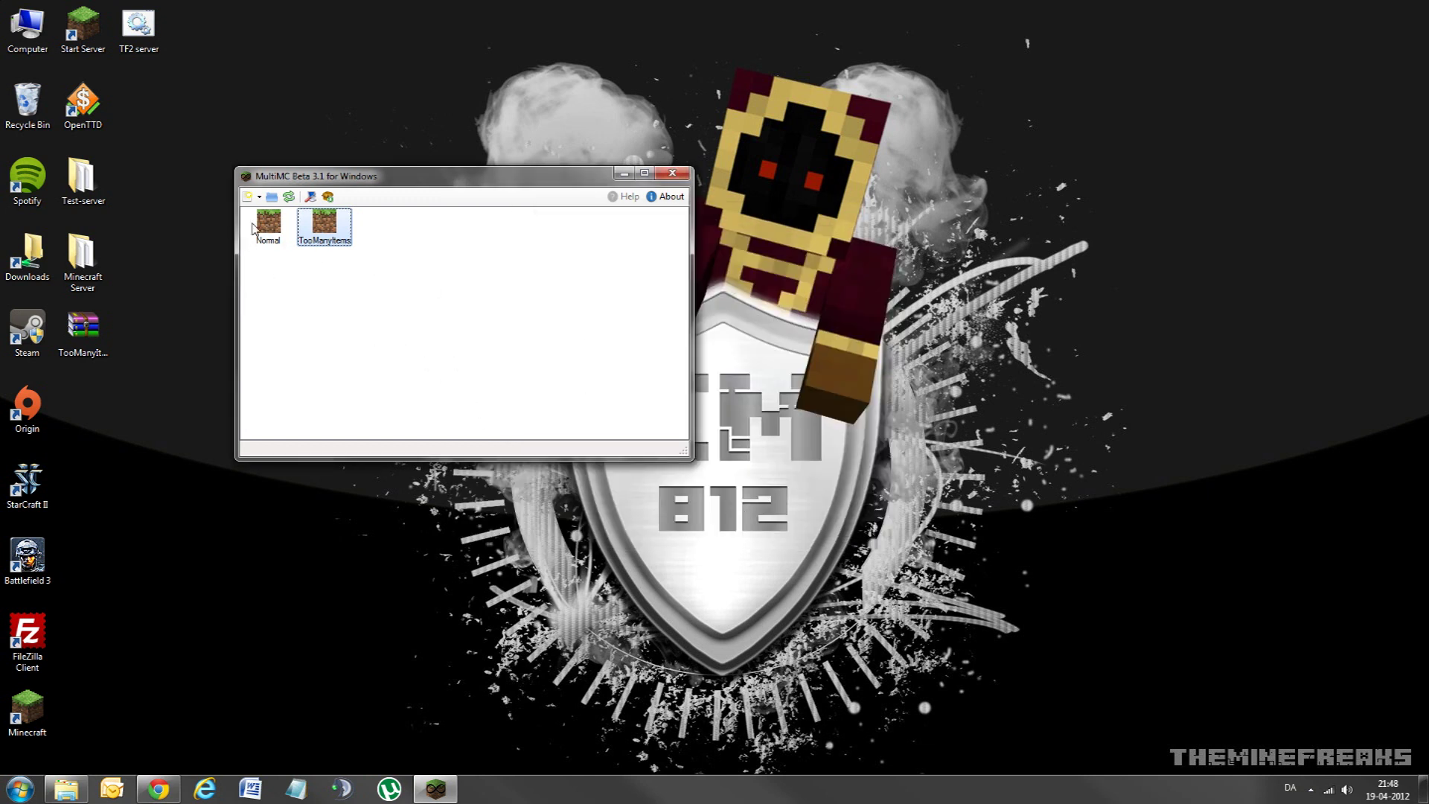
left_click(262, 227)
Step: Open Normal's Edit Mods and inspect the TooManyItems archive's contents on the desktop
right_click(266, 231)
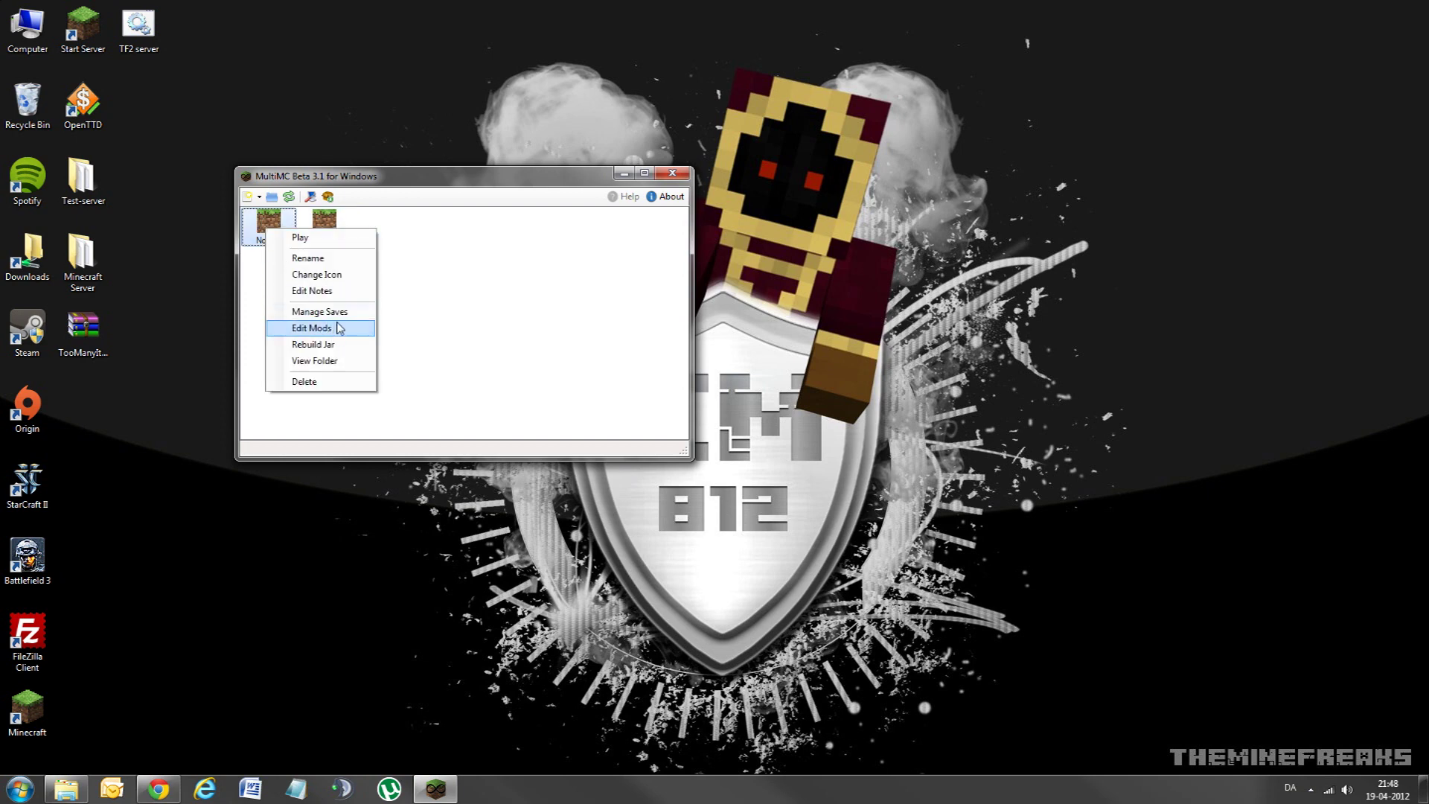
left_click(324, 334)
left_click_drag(416, 161, 454, 105)
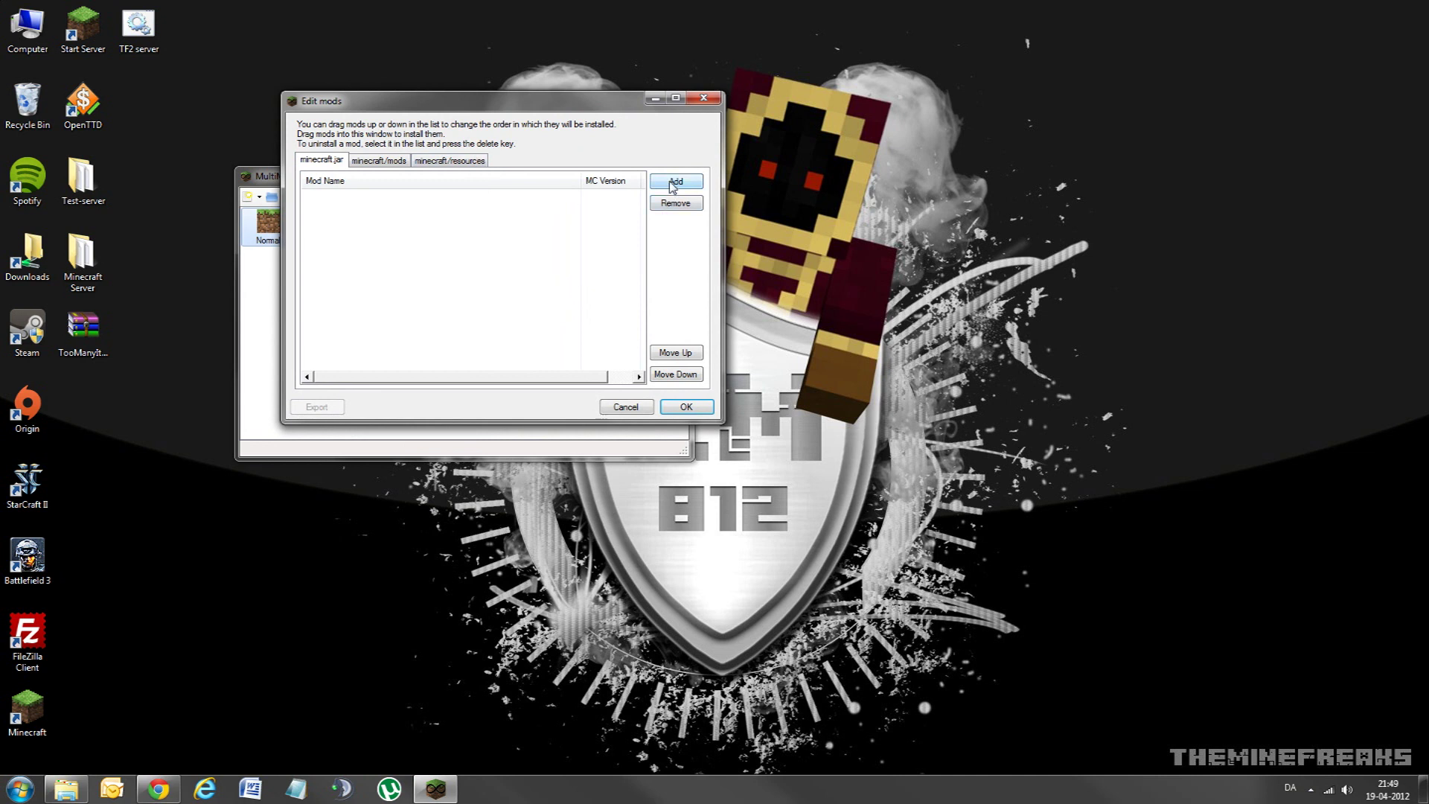
mouse_move(82, 328)
left_mouse_down()
mouse_move(629, 210)
mouse_move(73, 338)
left_mouse_up()
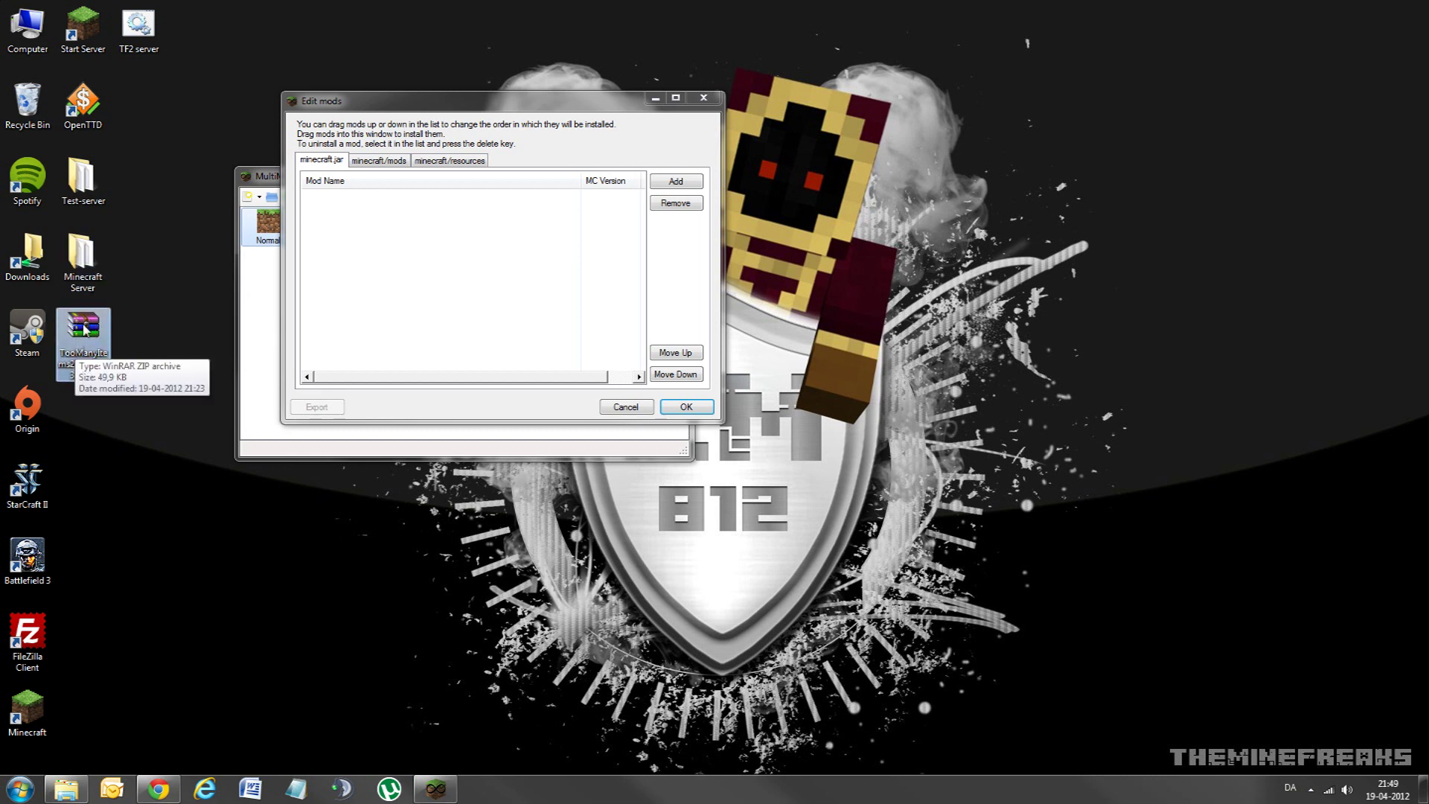
double_click(85, 329)
left_click_drag(509, 348, 467, 119)
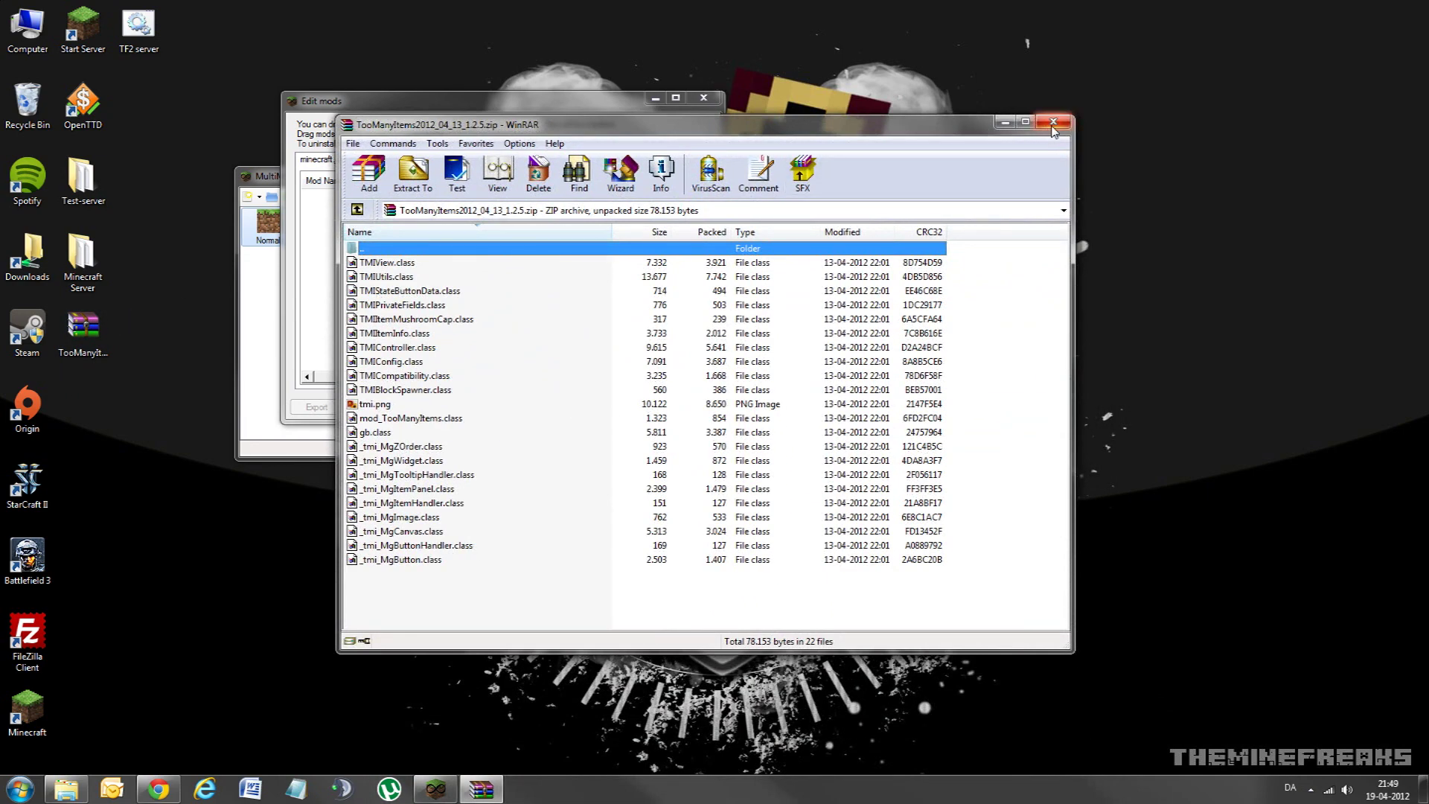
left_click(1054, 122)
Step: Add TooManyItems2012_04_13_1.2.5.zip from the Desktop to Normal's minecraft.jar mods
left_click(678, 181)
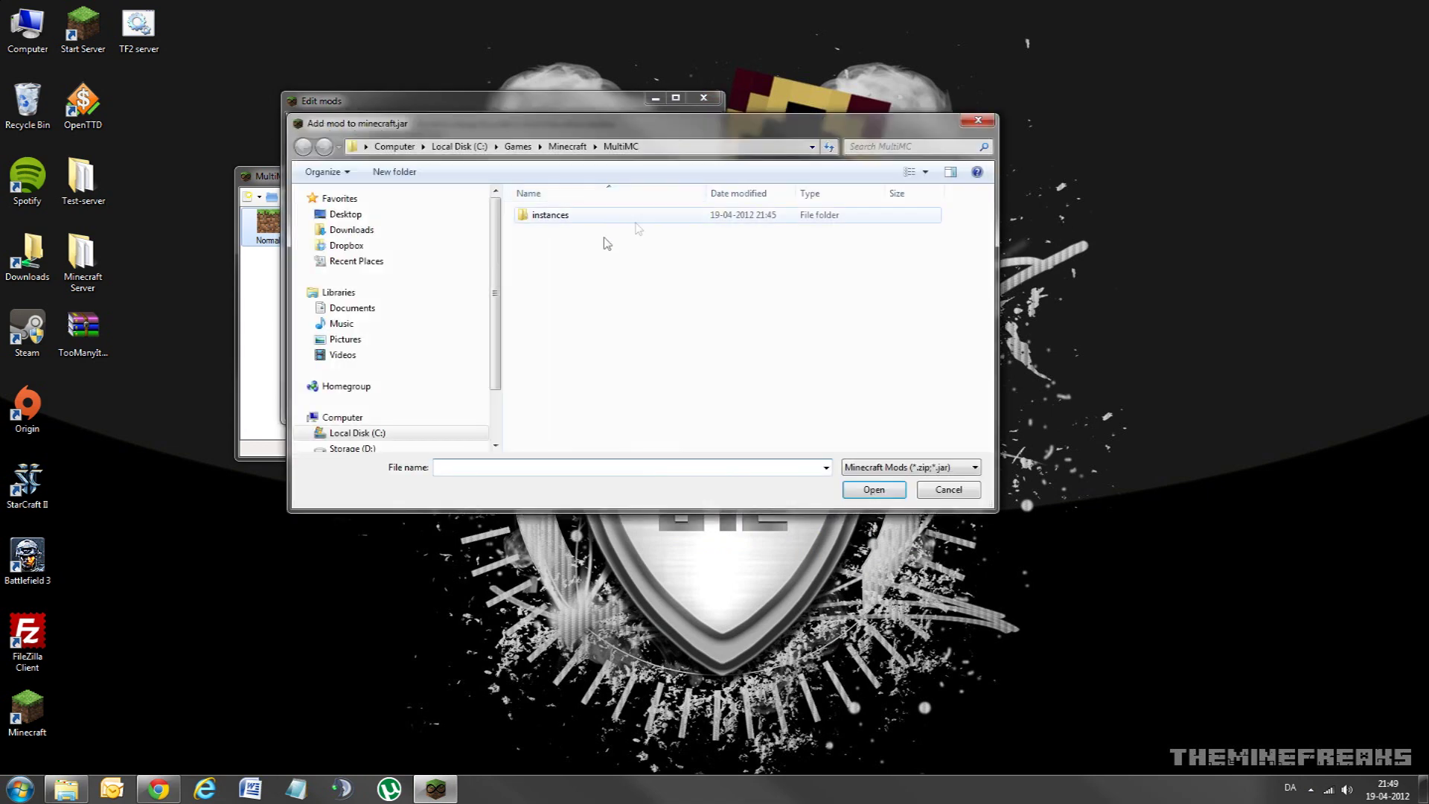
left_click(346, 215)
left_click_drag(988, 245, 1022, 417)
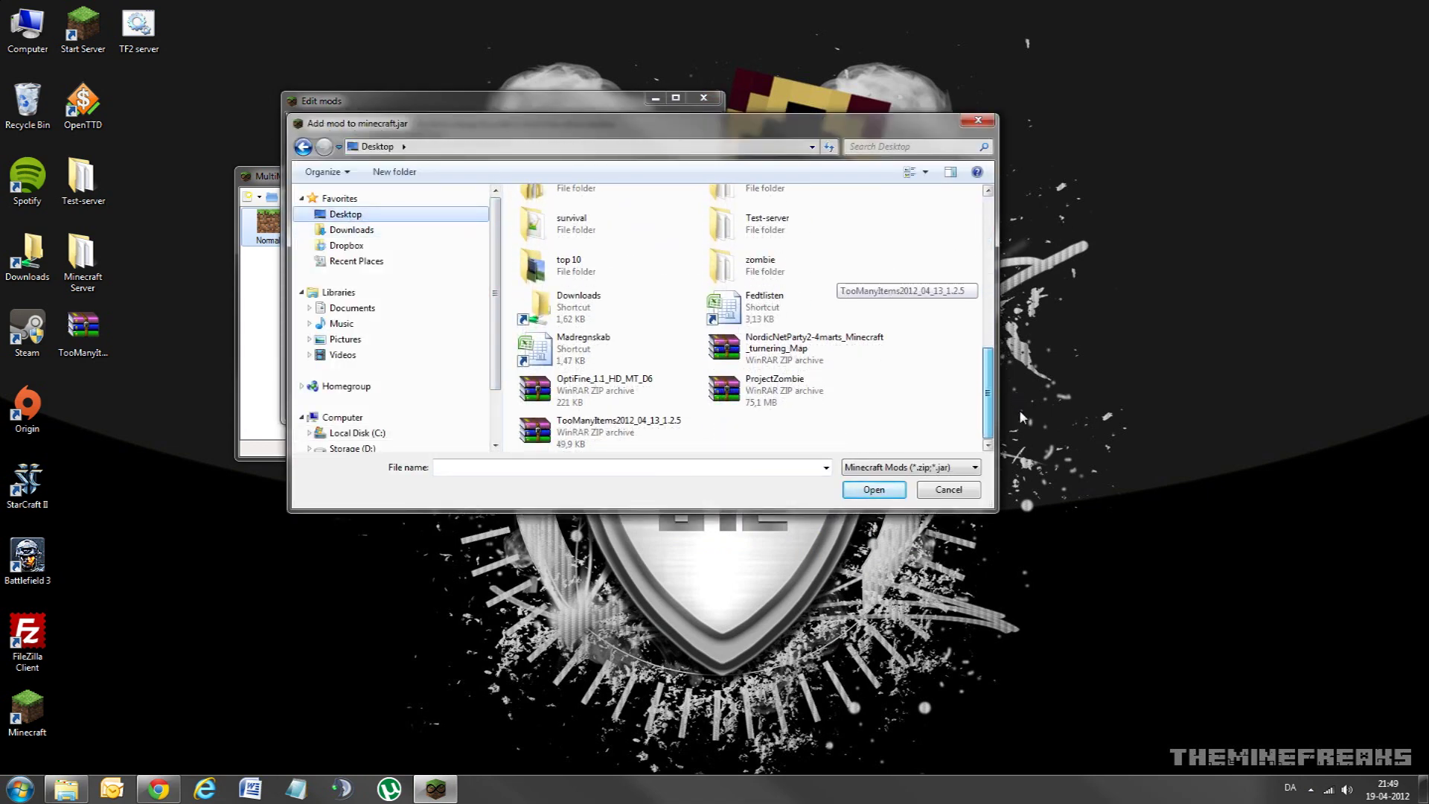
left_click(577, 431)
left_click(875, 491)
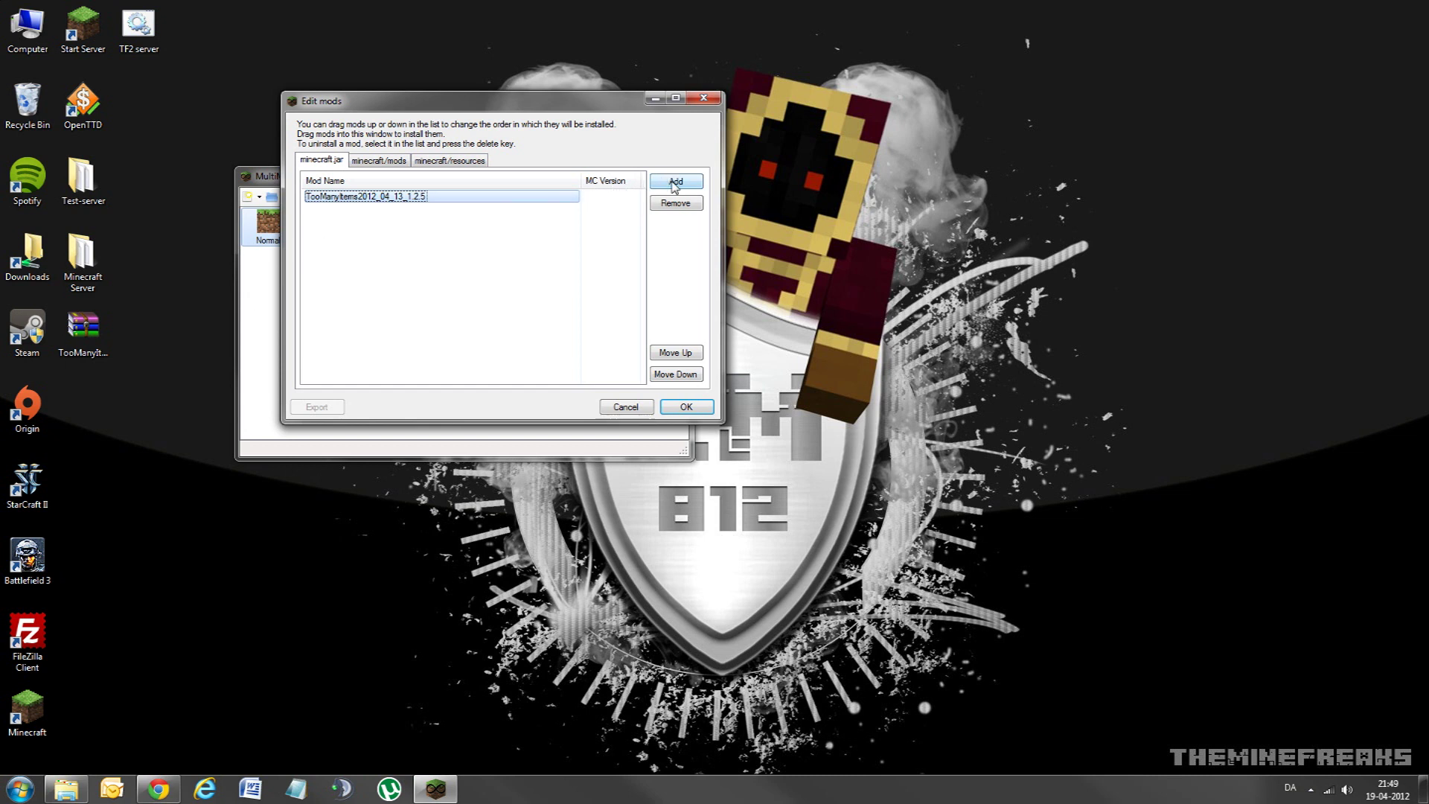
Step: Browse the mods and resources tabs, starting then cancelling an add to the mods folder
left_click(71, 355)
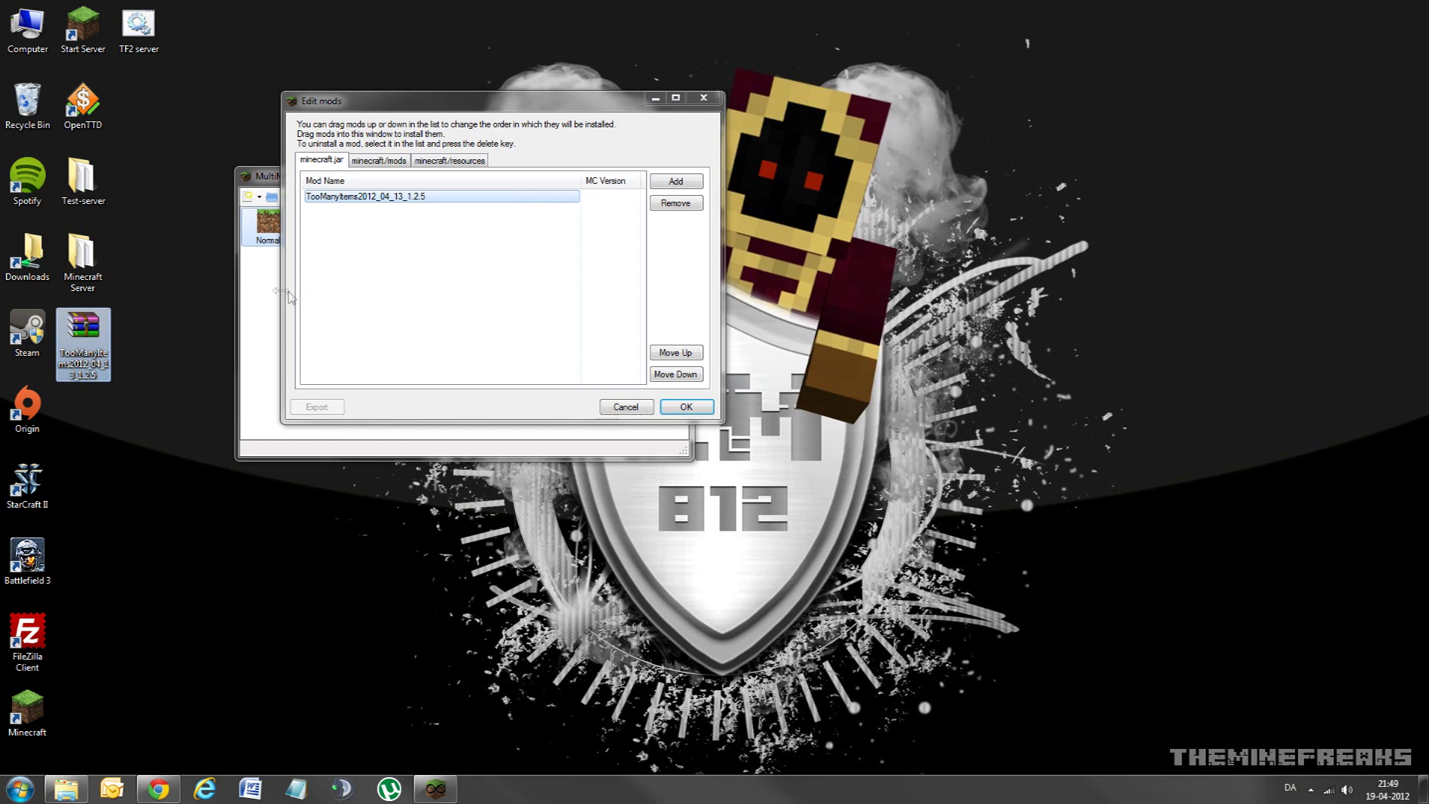
left_click(377, 162)
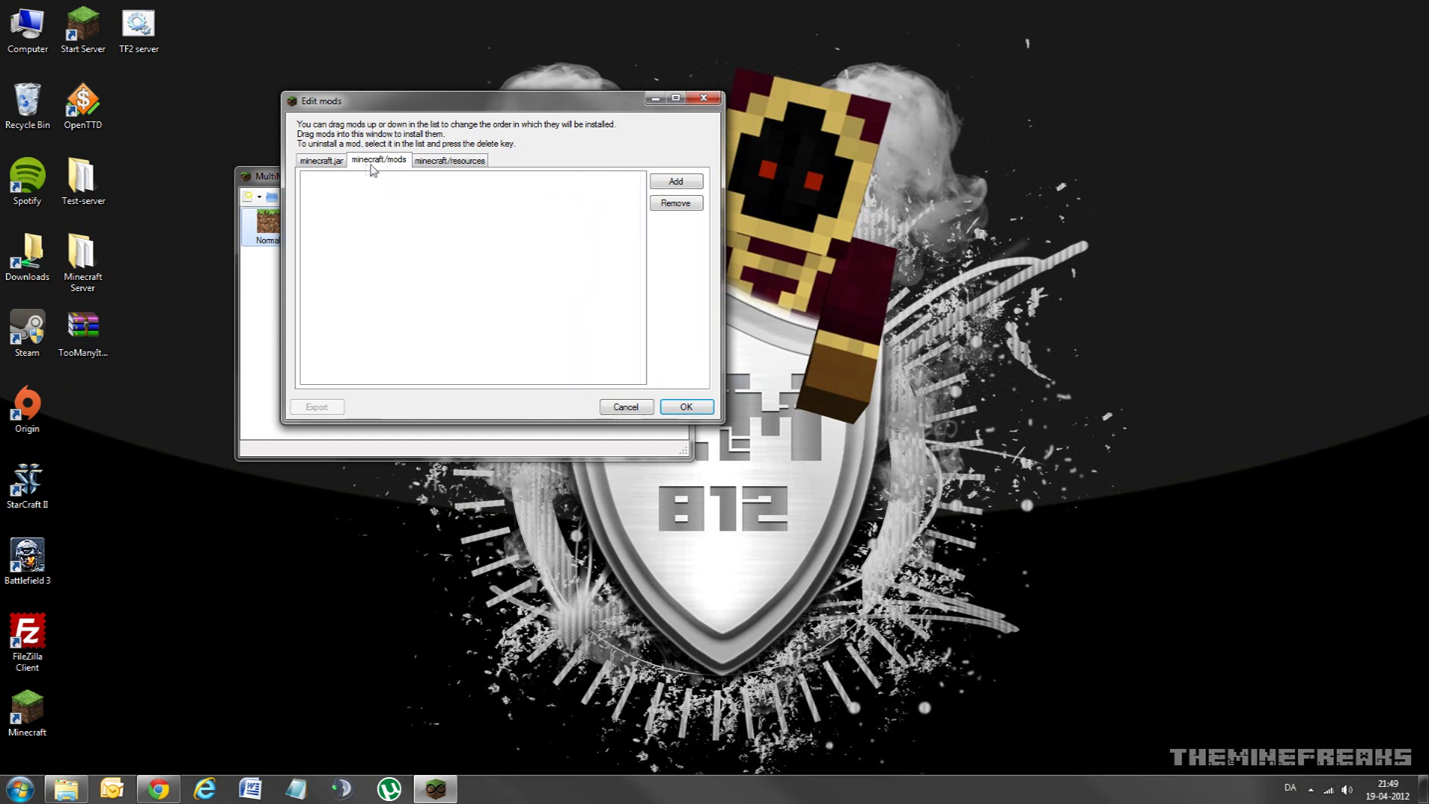
left_click(444, 165)
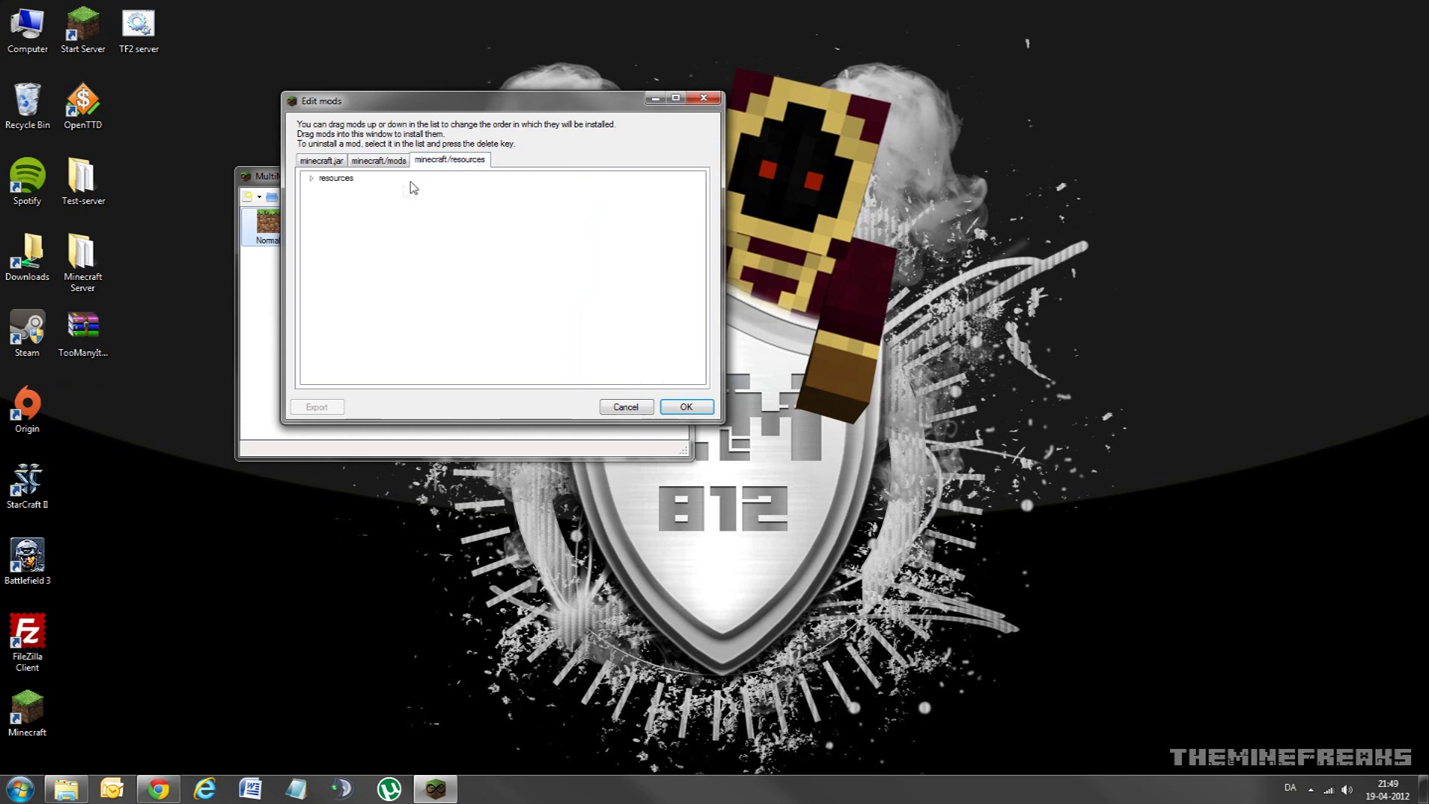
left_click(377, 163)
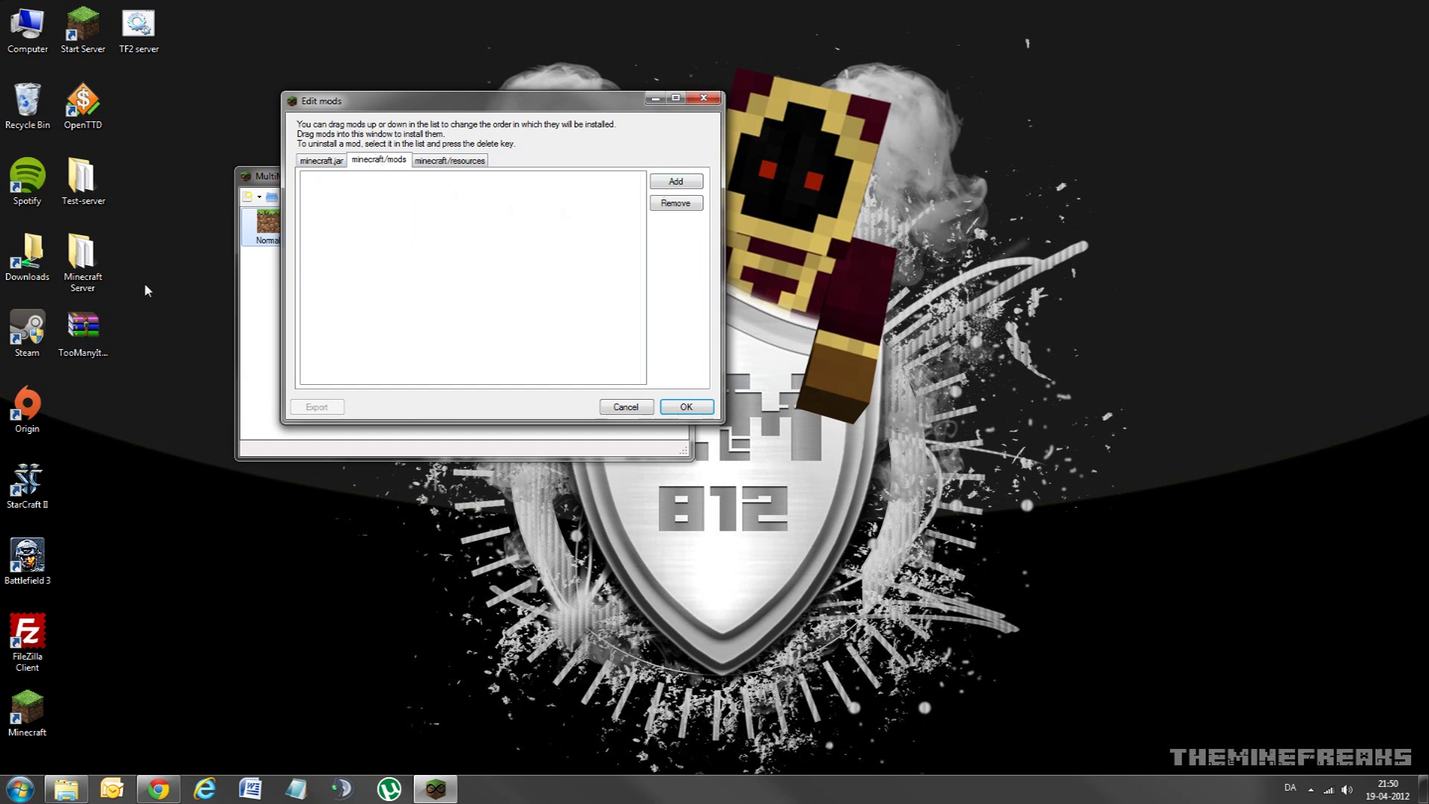
left_click(655, 183)
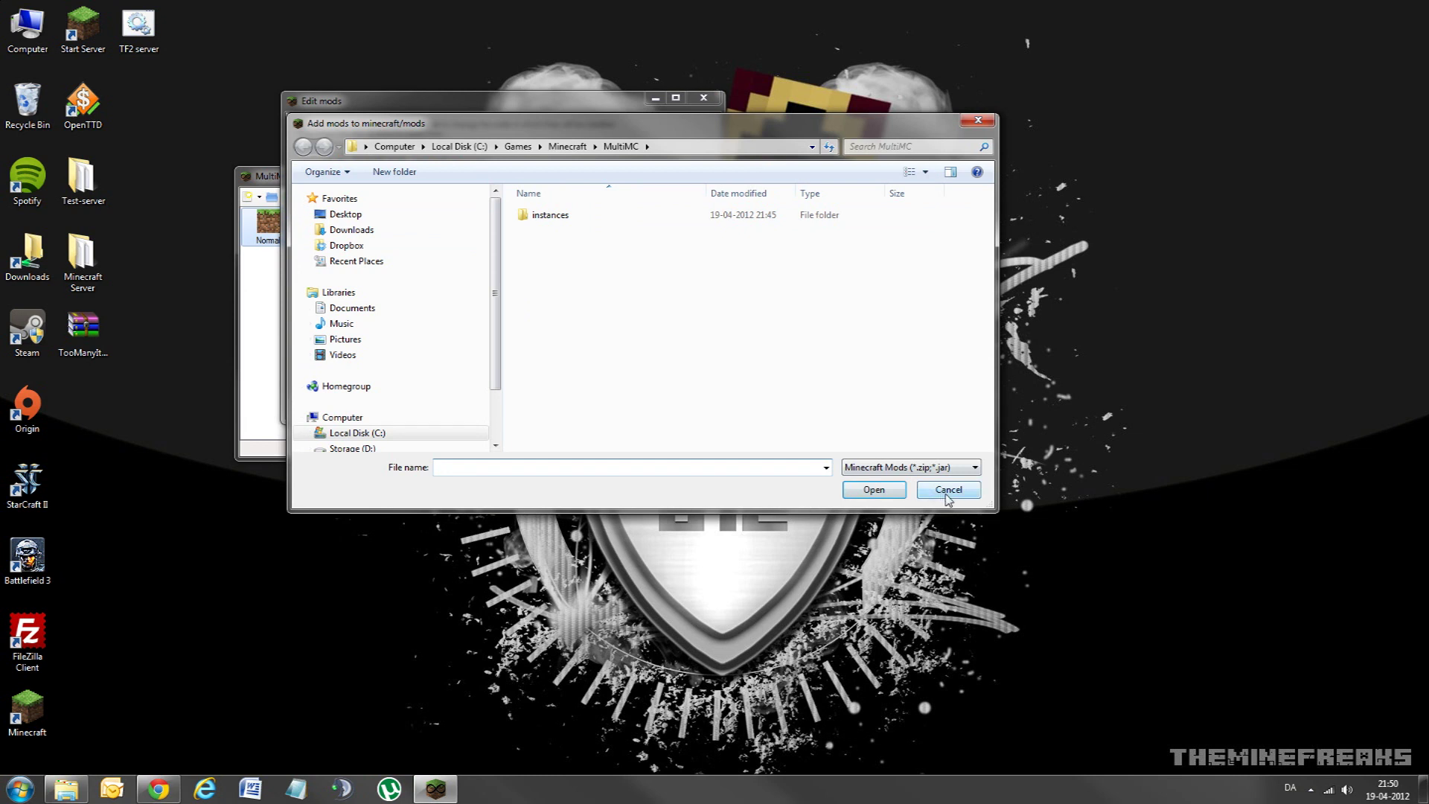
left_click(948, 491)
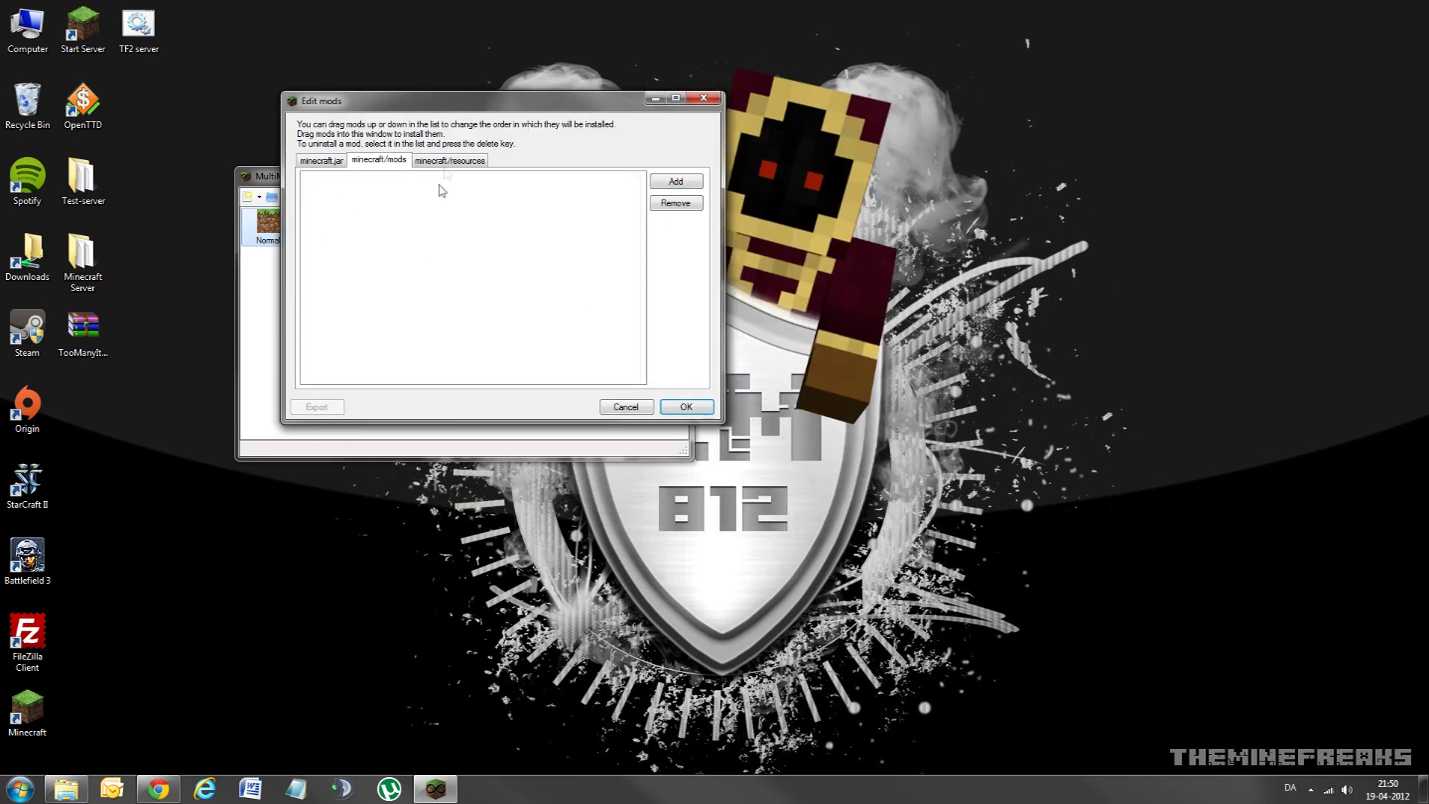
left_click(449, 160)
left_click(311, 180)
left_click(312, 179)
Step: Drag the TooManyItems archive onto the editor and review the mods, resources and minecraft.jar tabs
left_click(83, 335)
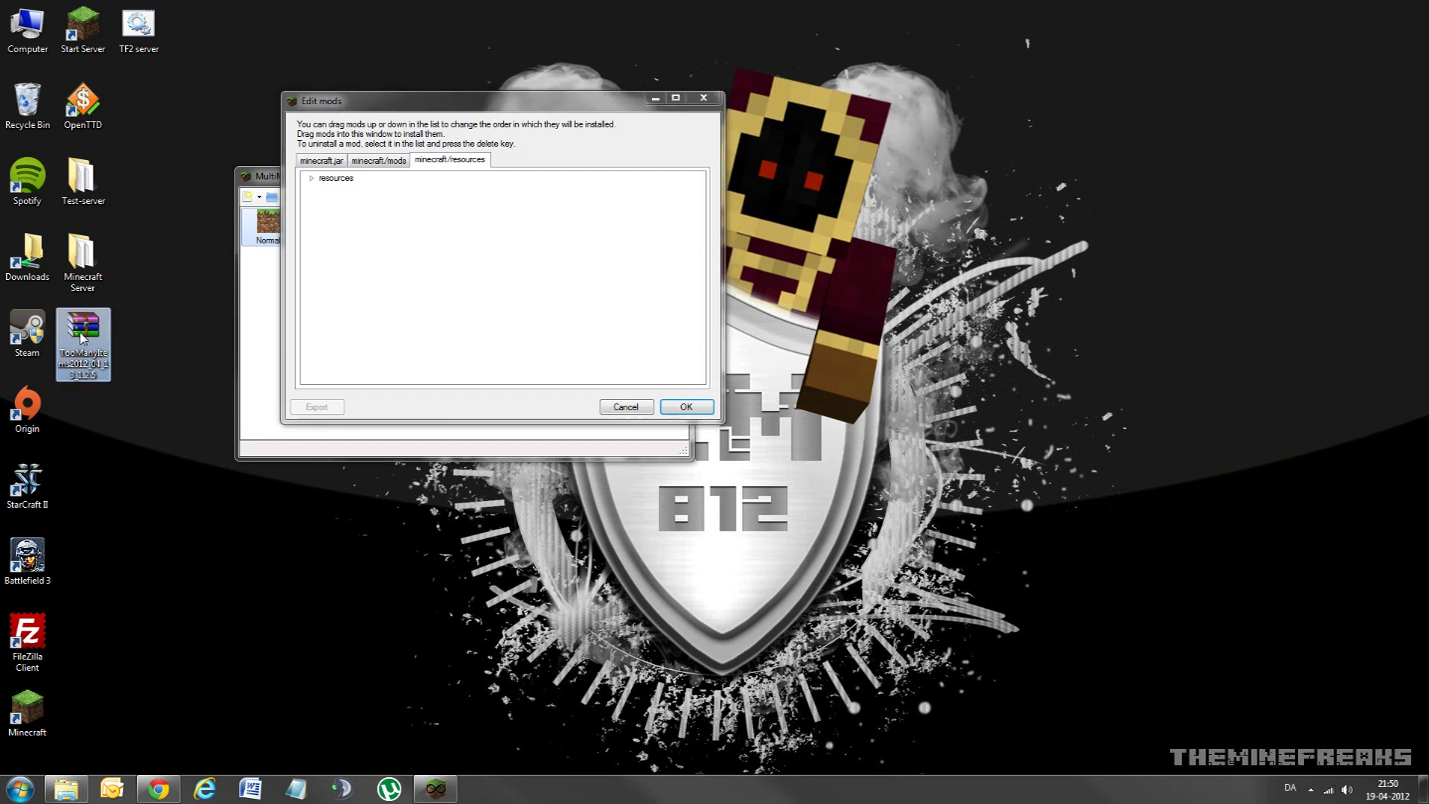
left_click_drag(132, 321, 330, 184)
left_click(379, 160)
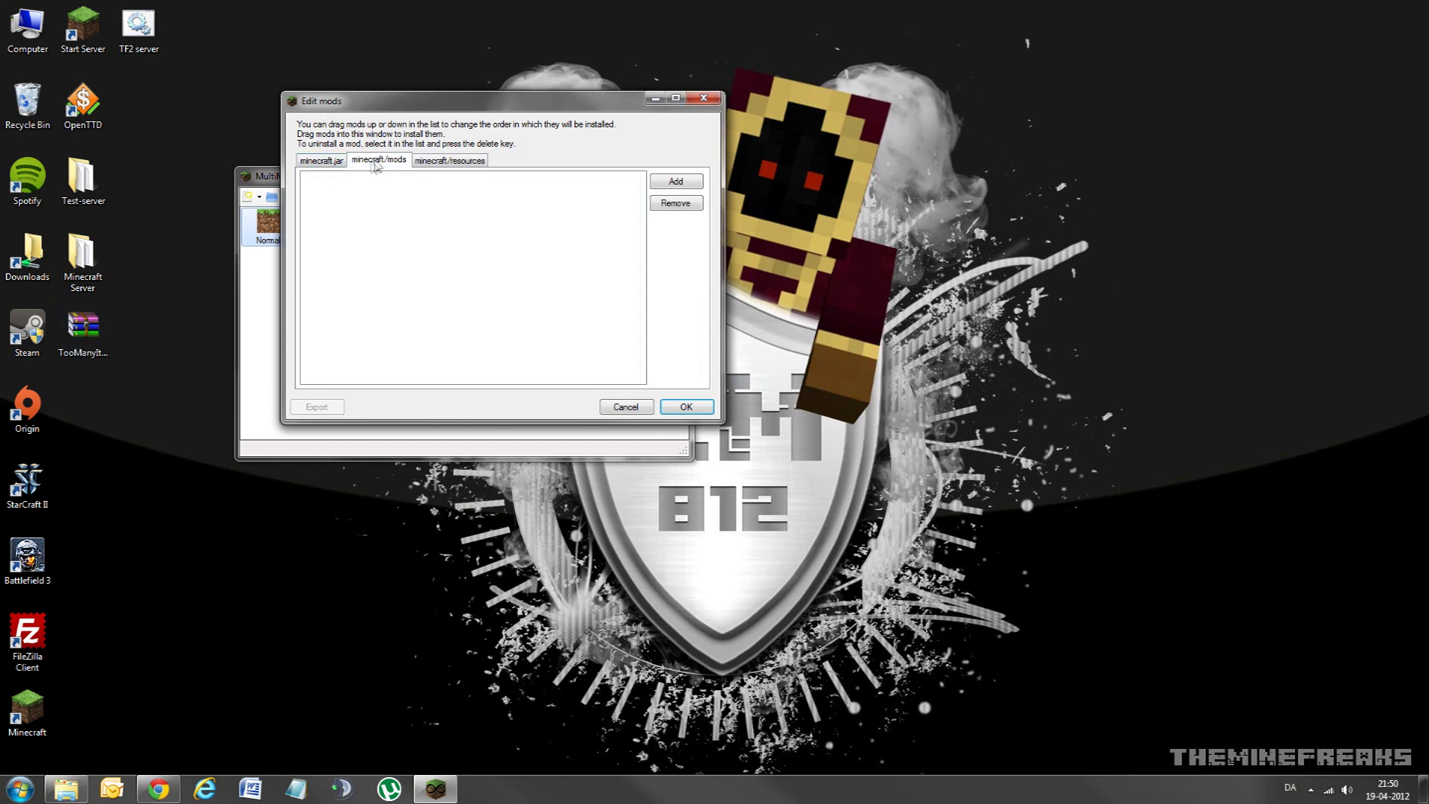
left_click(445, 164)
left_click(322, 160)
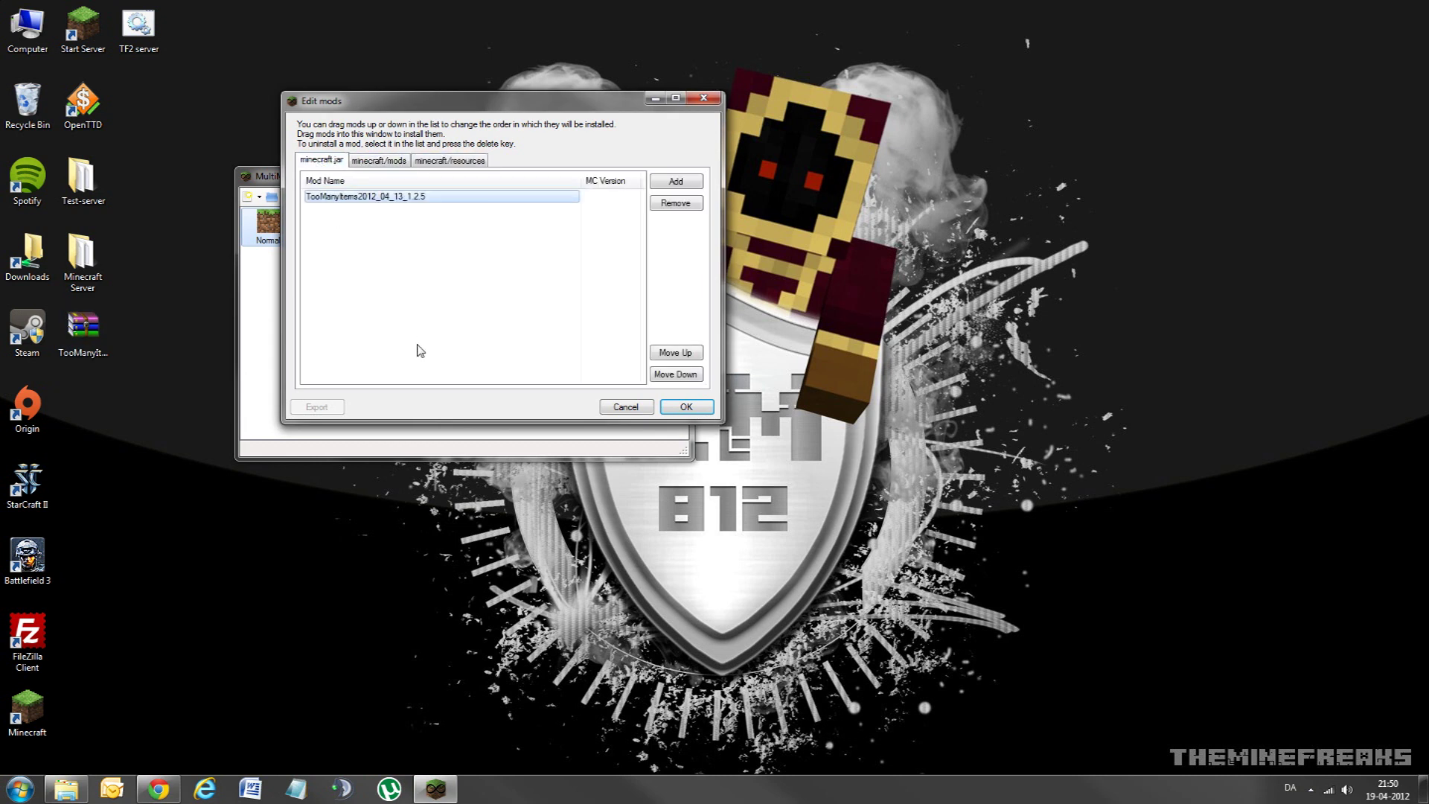
left_click(386, 166)
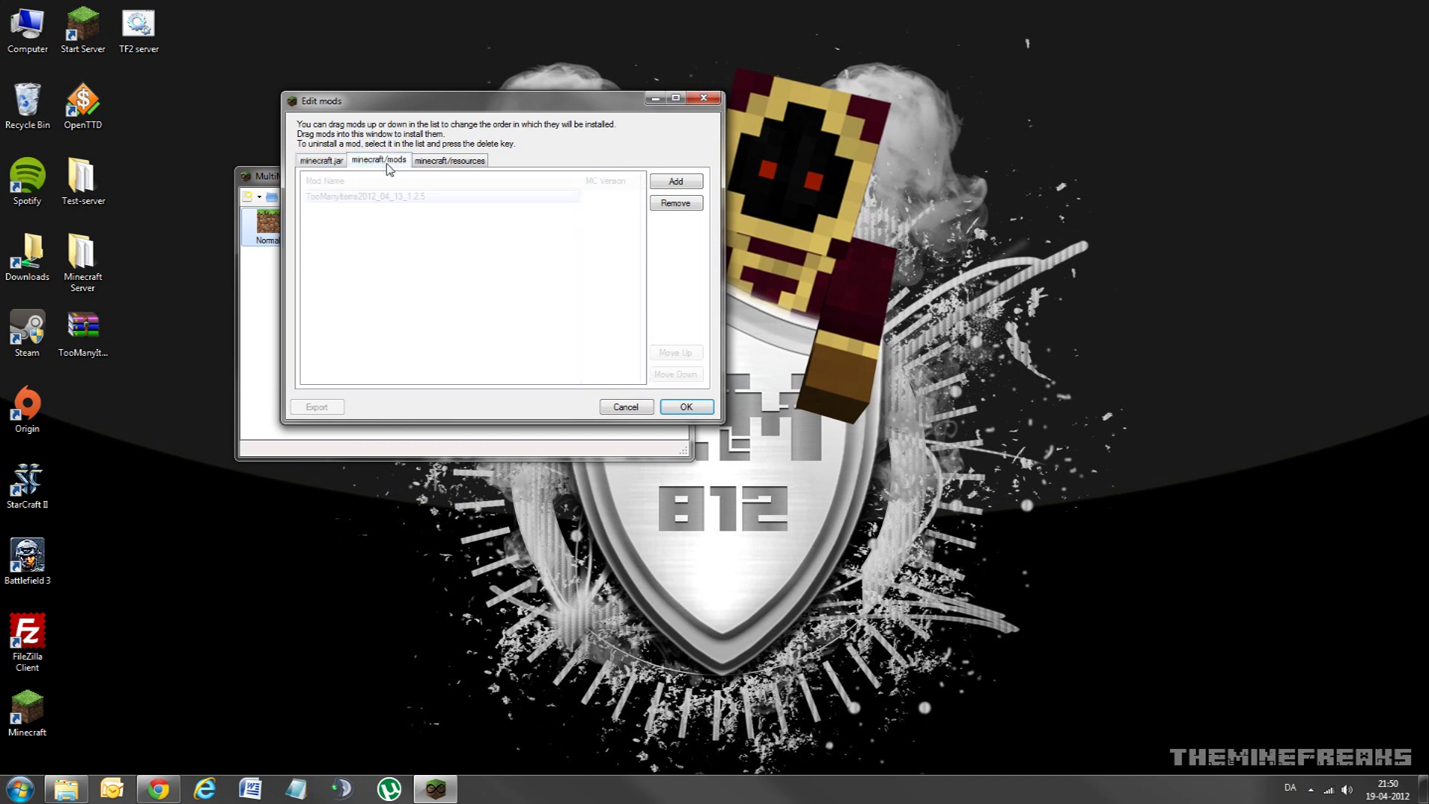
left_click(454, 165)
left_click(322, 160)
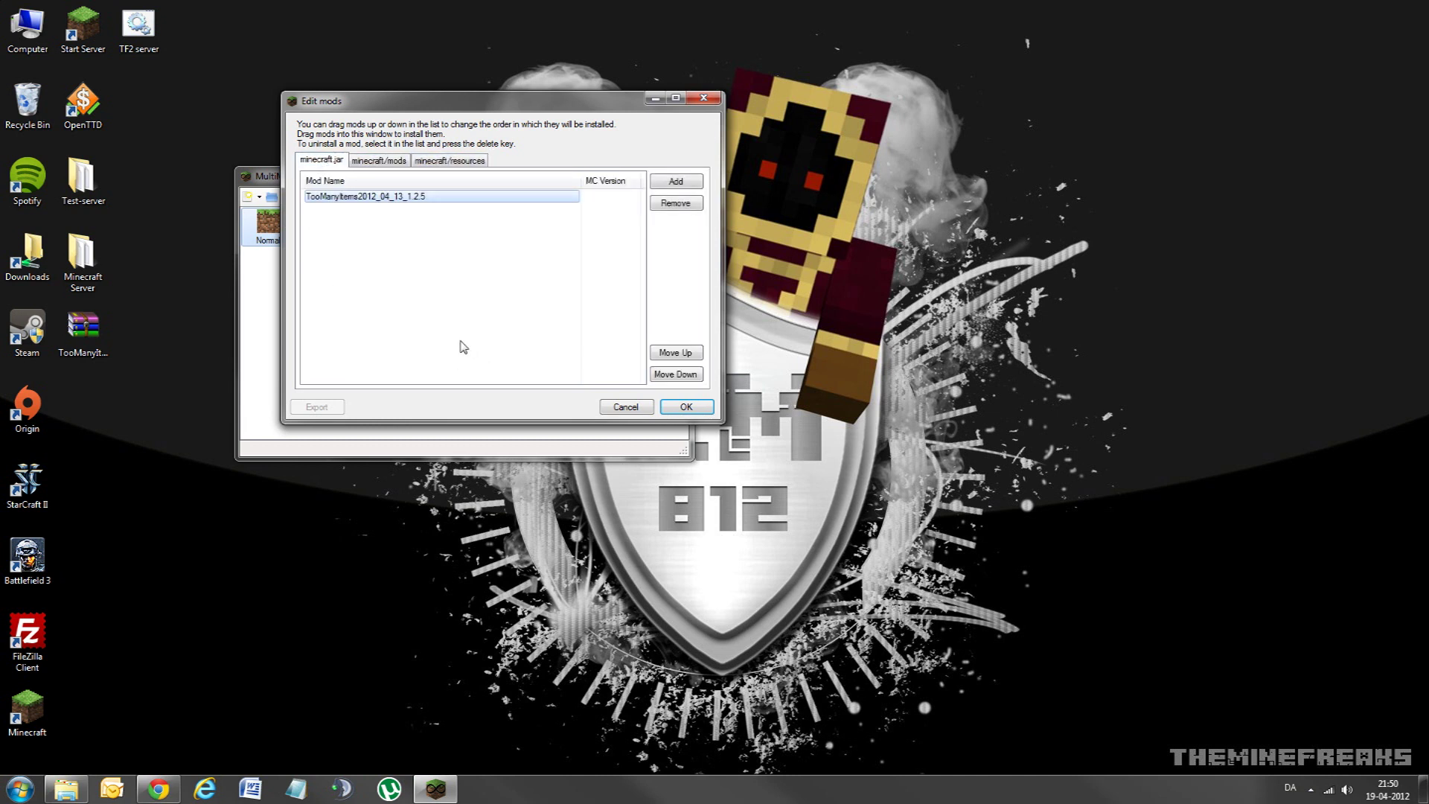
Step: Select the TooManyItems entry, close the mod editor, and nudge MultiMC down-right
left_click(344, 196)
left_click(624, 407)
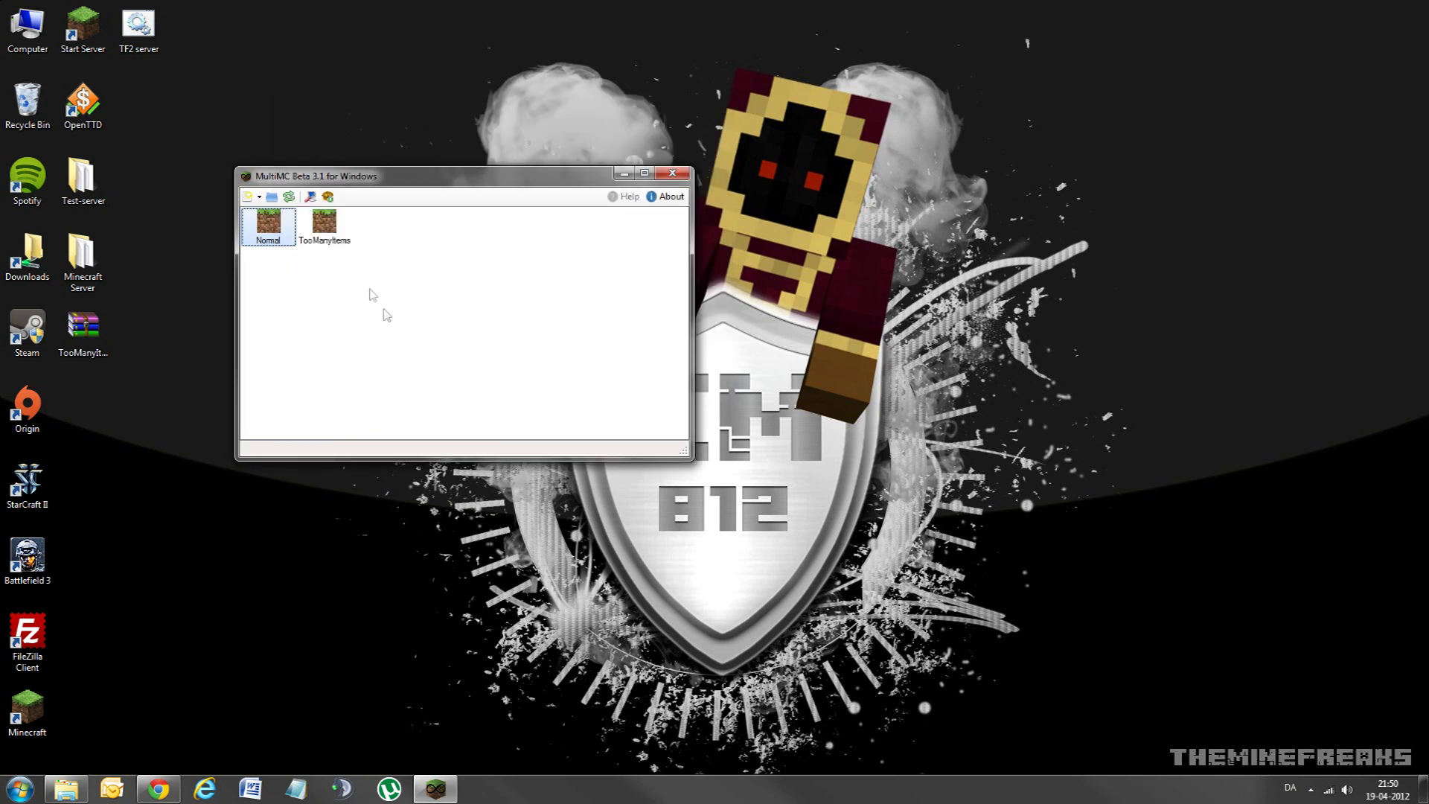
left_click_drag(302, 184, 332, 207)
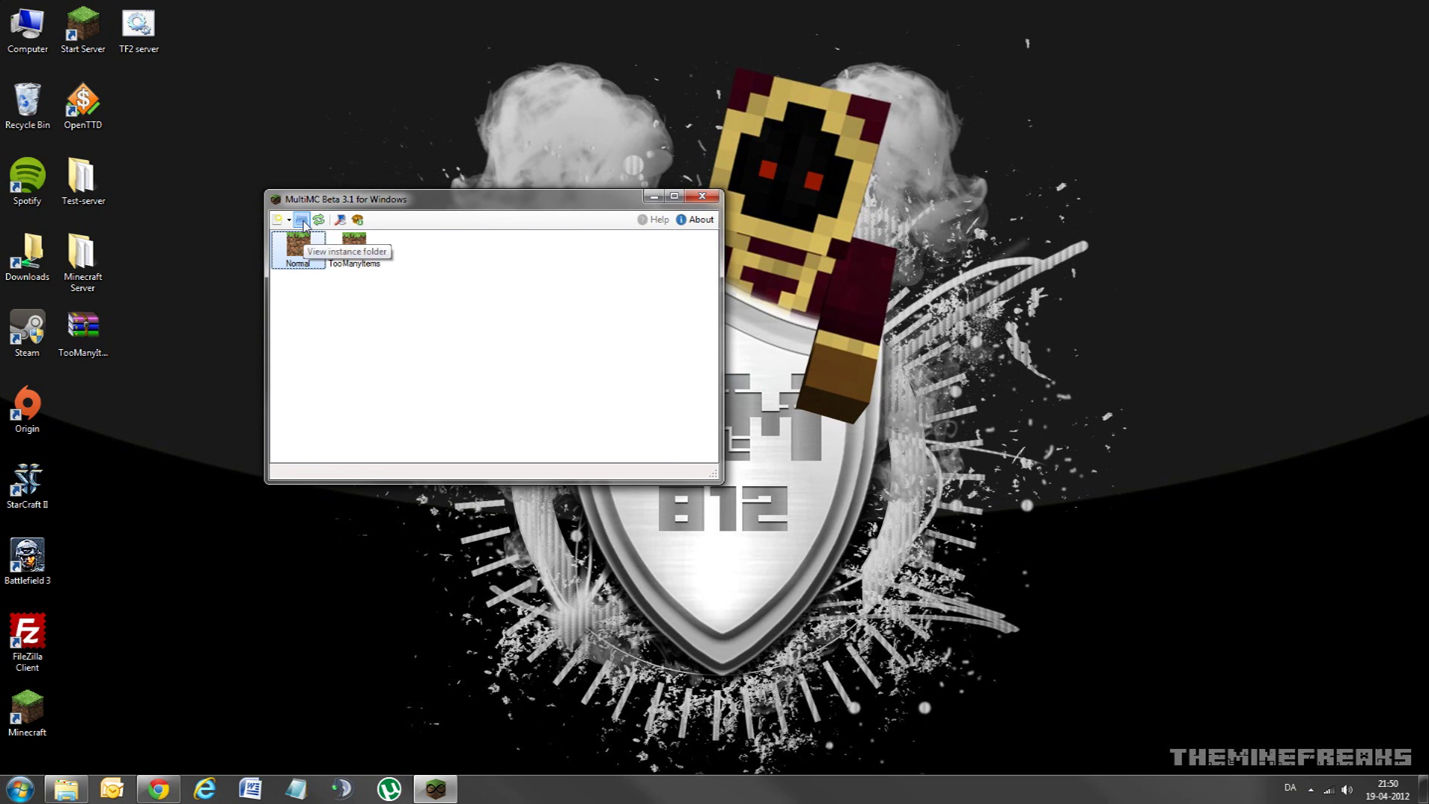
Step: Open the instances folder in Explorer and enter the Normal folder
left_click(302, 221)
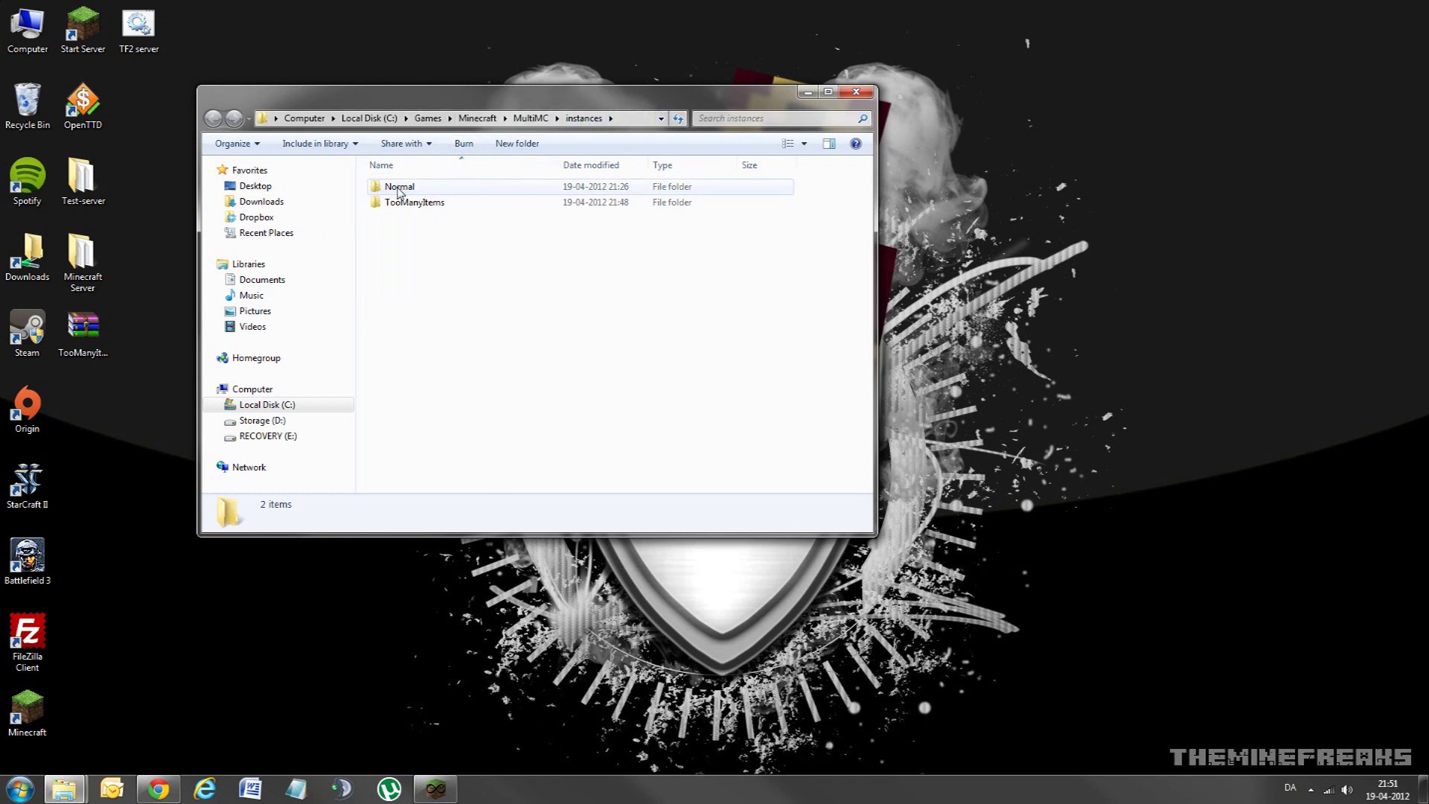
left_click(400, 191)
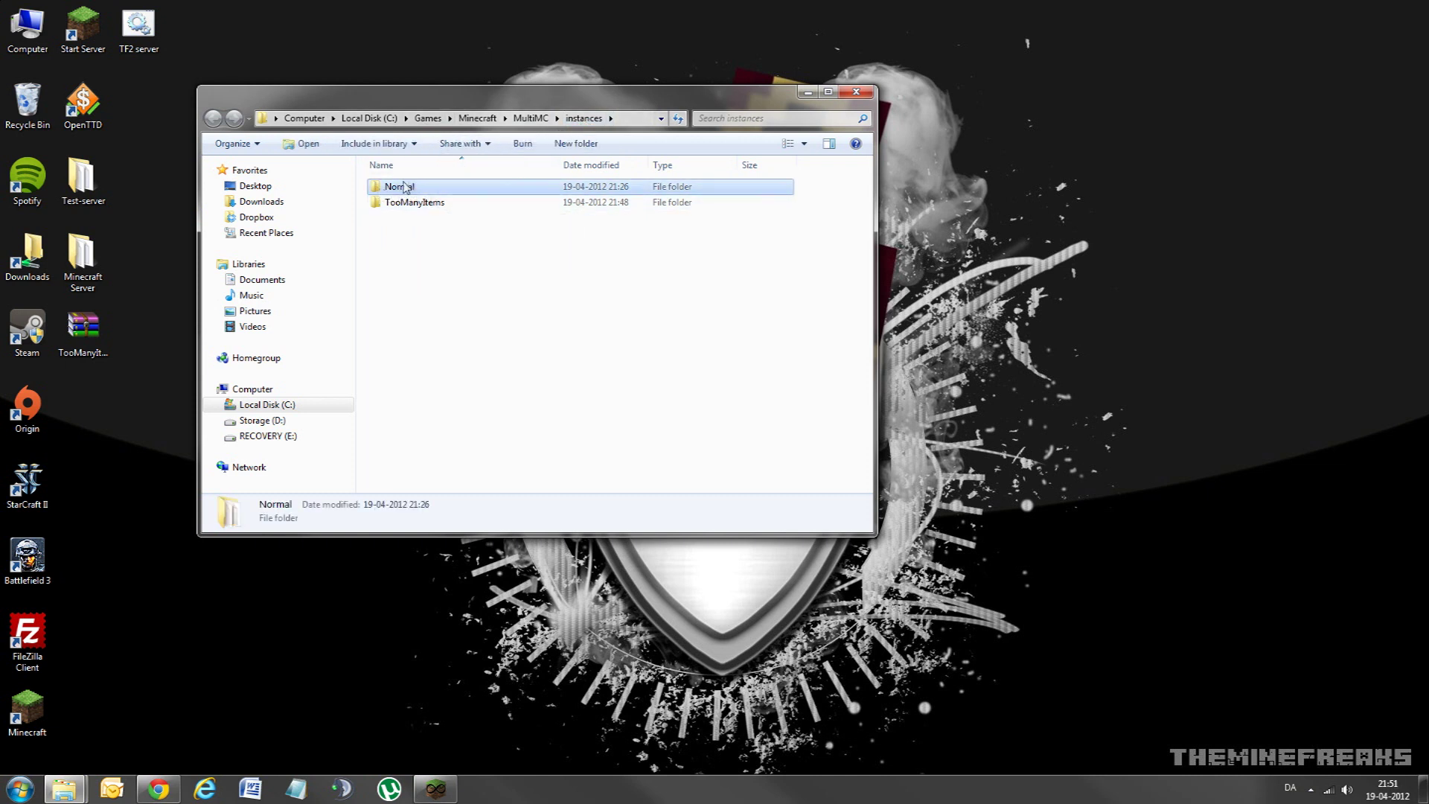
left_click(407, 202)
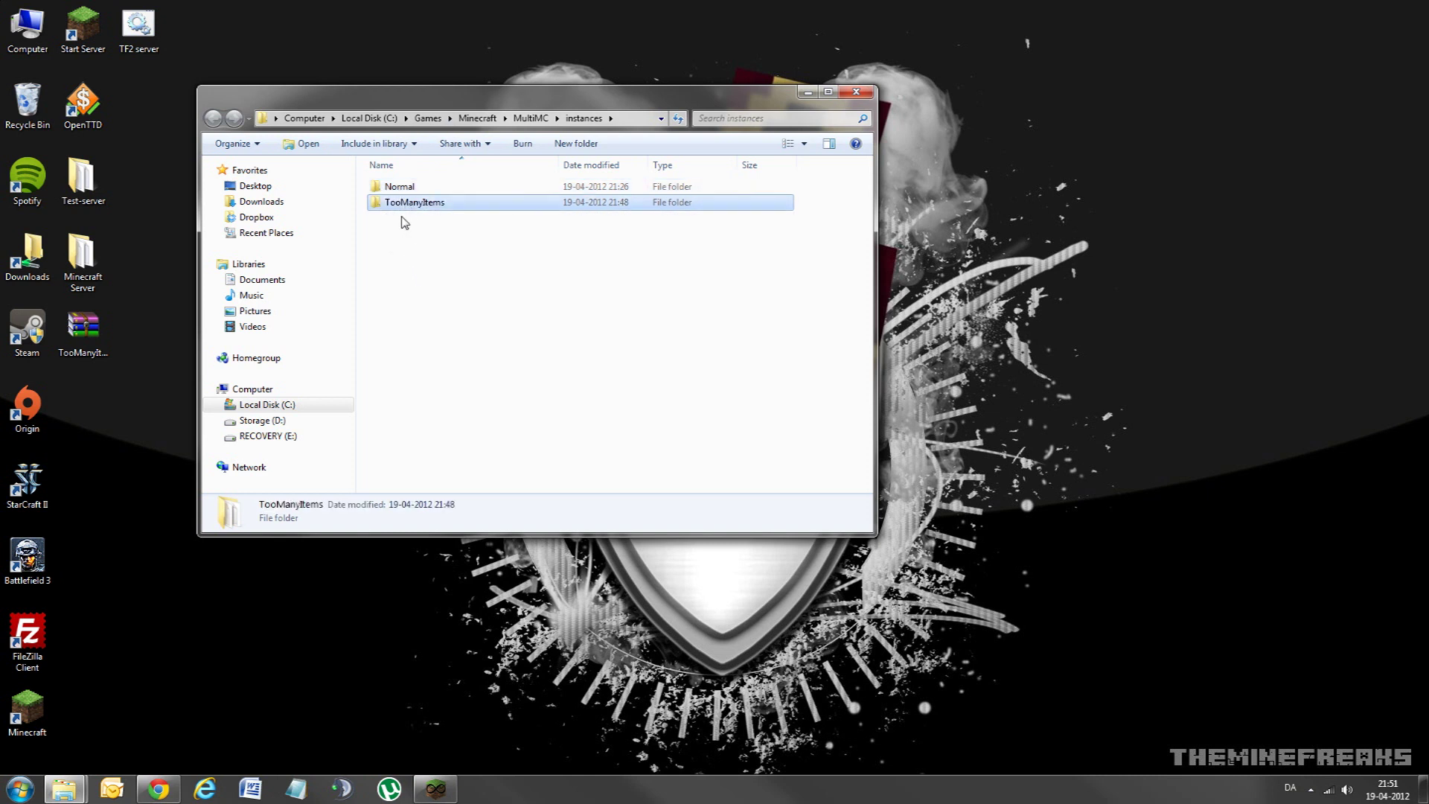
double_click(397, 191)
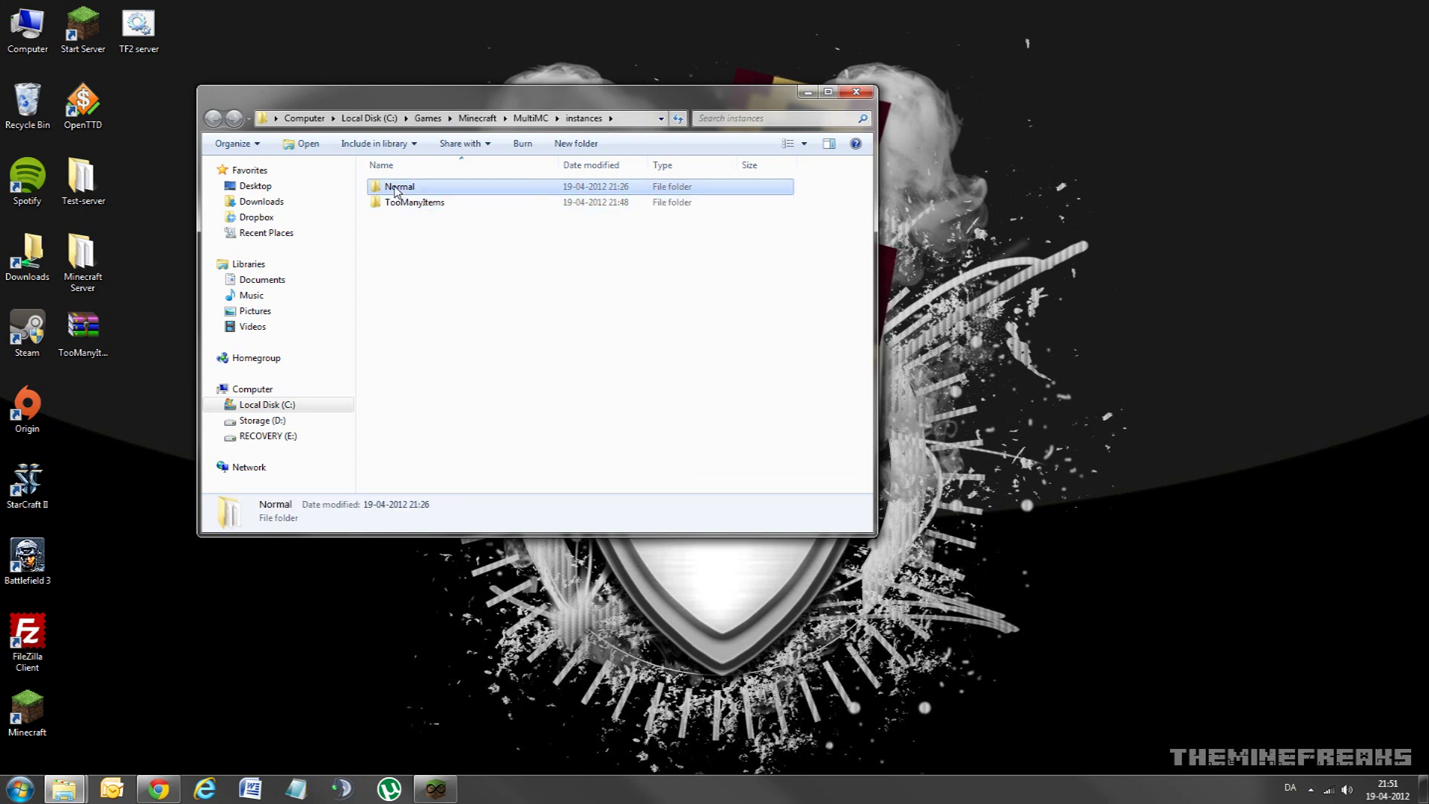
Step: Go into .minecraft\bin and bring up the options to open minecraft.jar
left_click(400, 191)
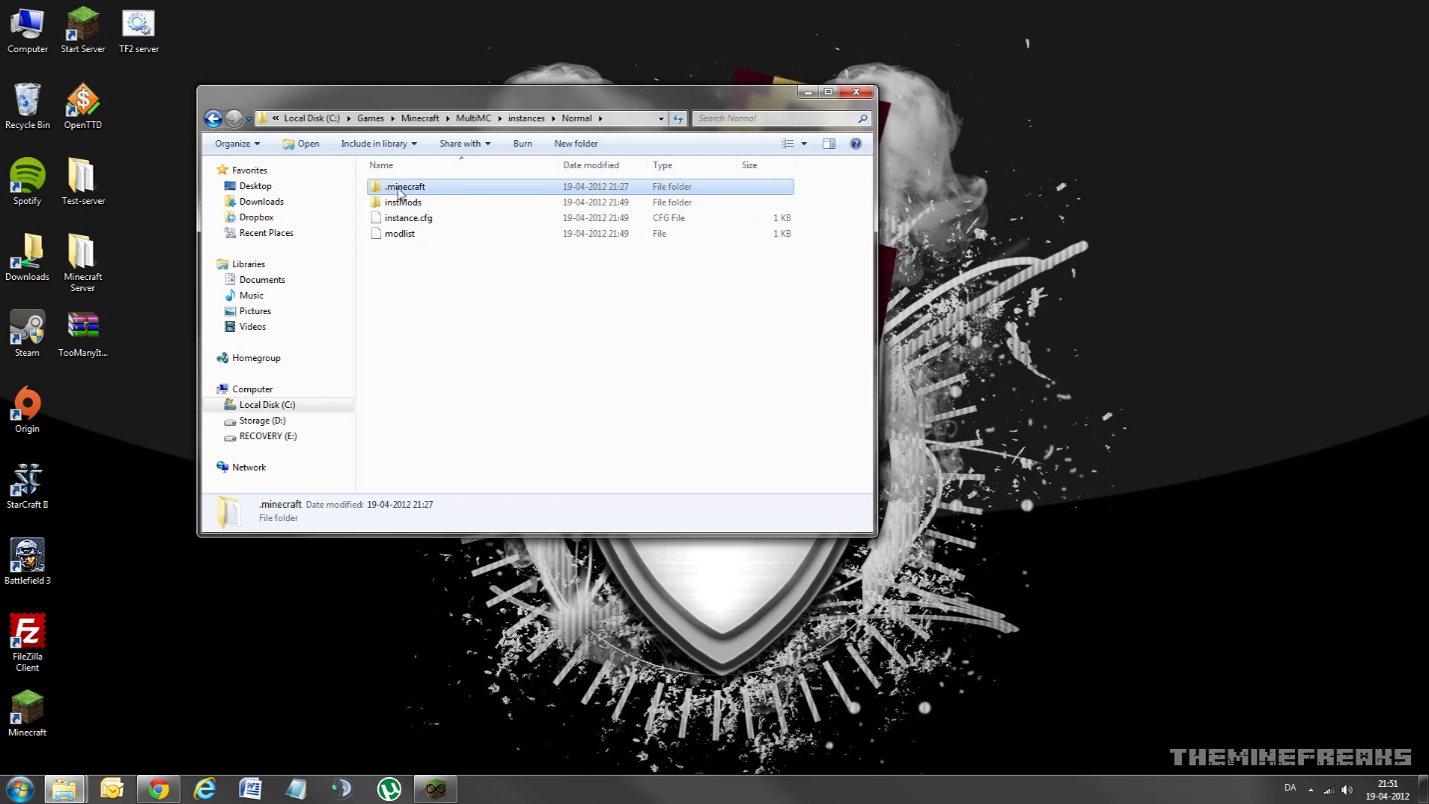
double_click(405, 192)
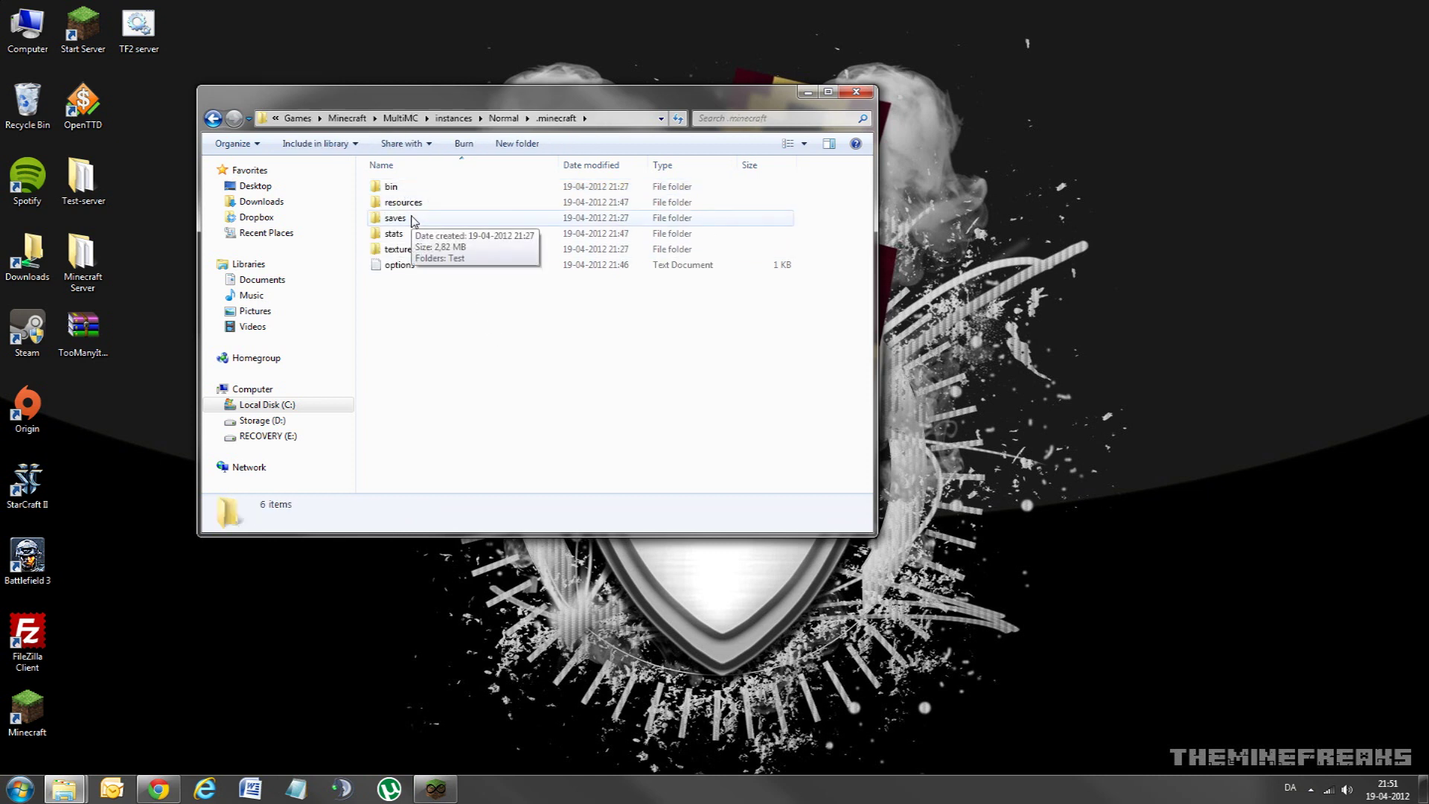
double_click(395, 189)
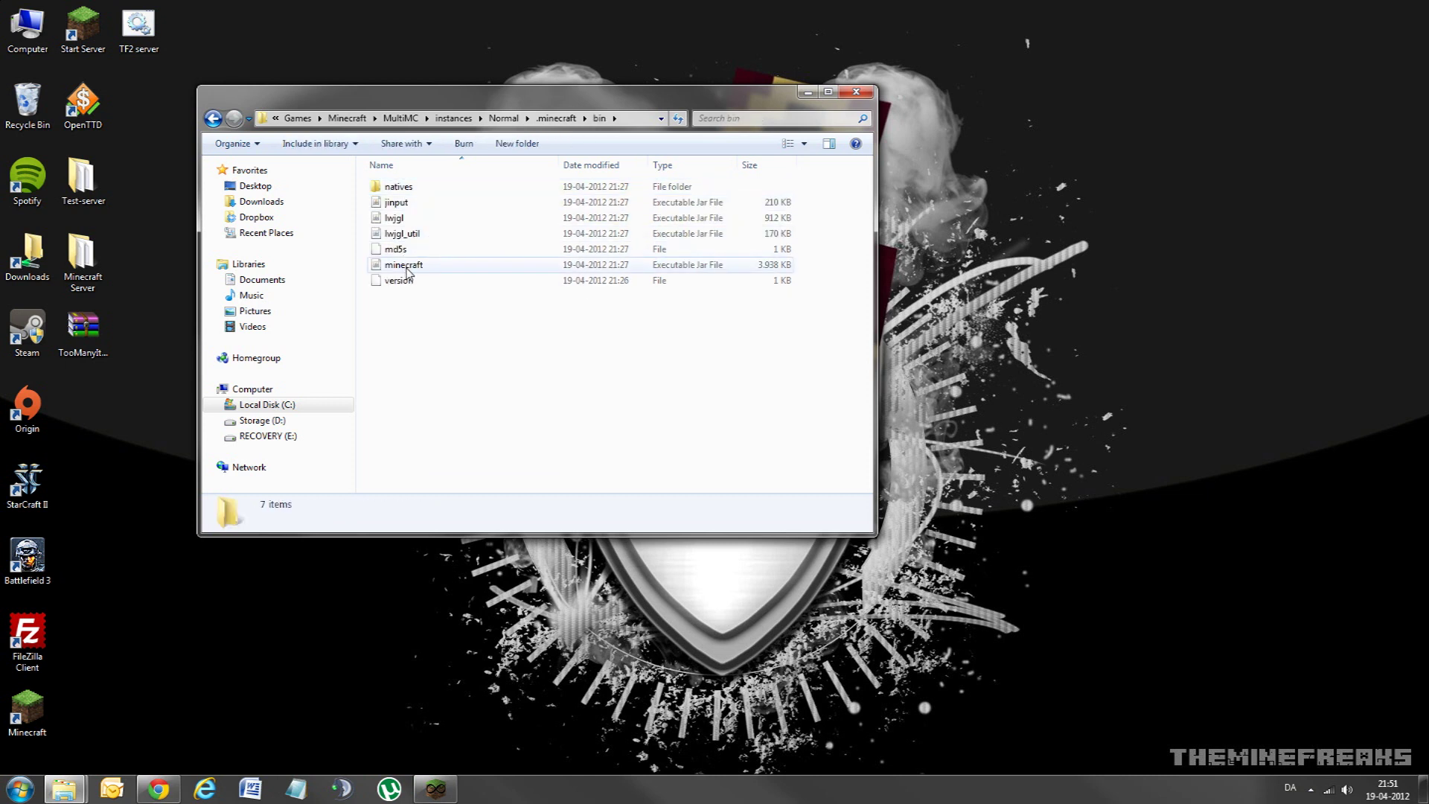
right_click(406, 269)
mouse_move(465, 306)
left_click(622, 327)
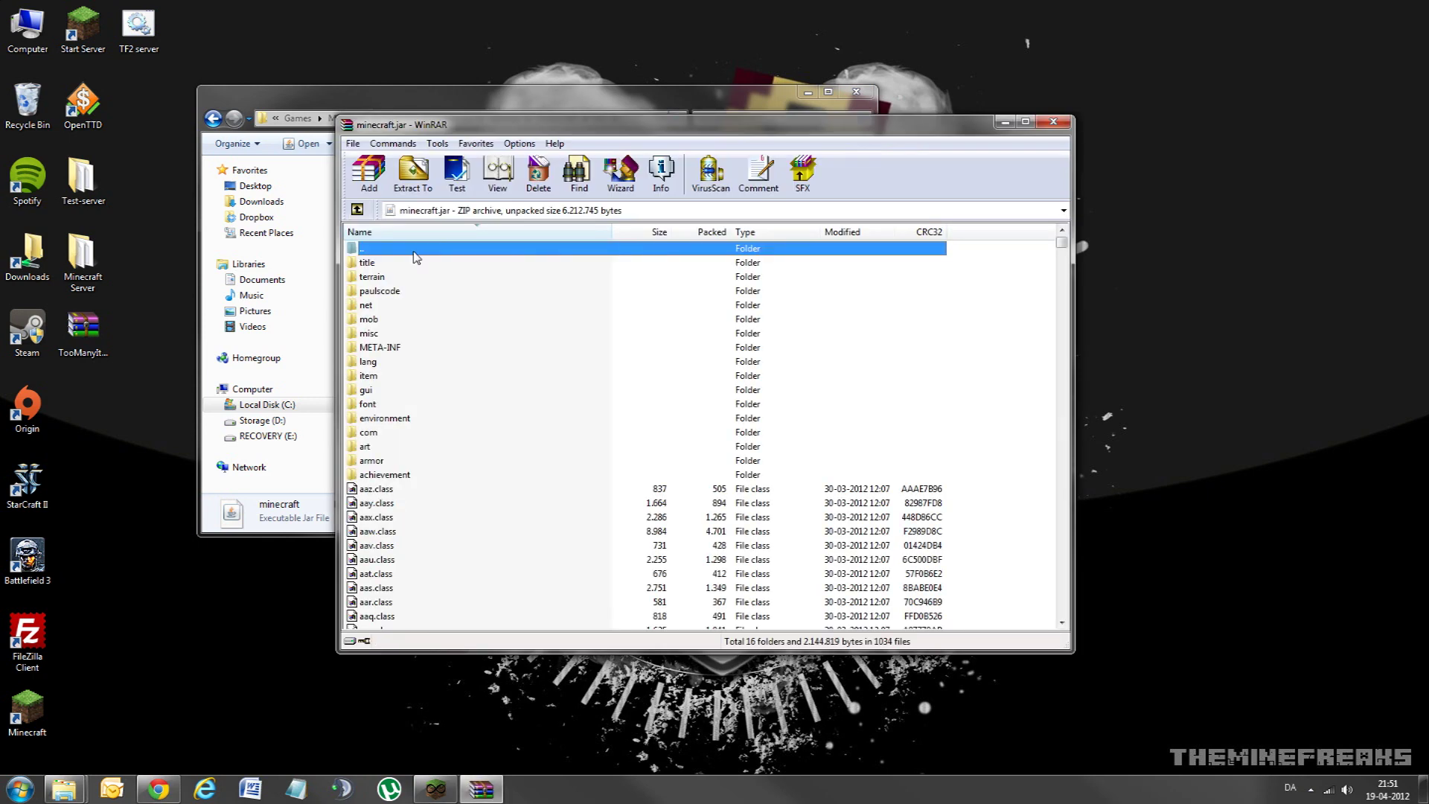
left_click(381, 348)
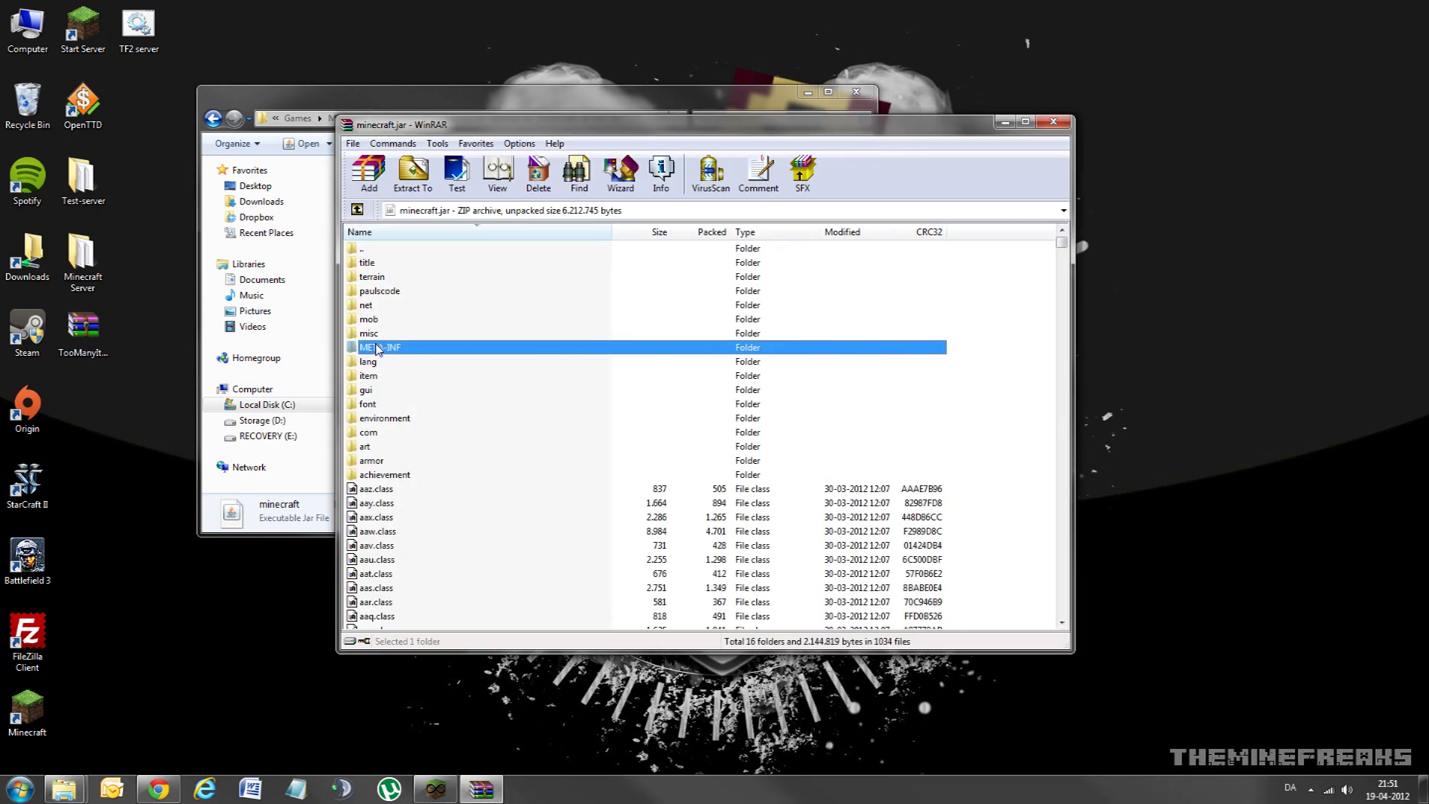
left_click(1053, 121)
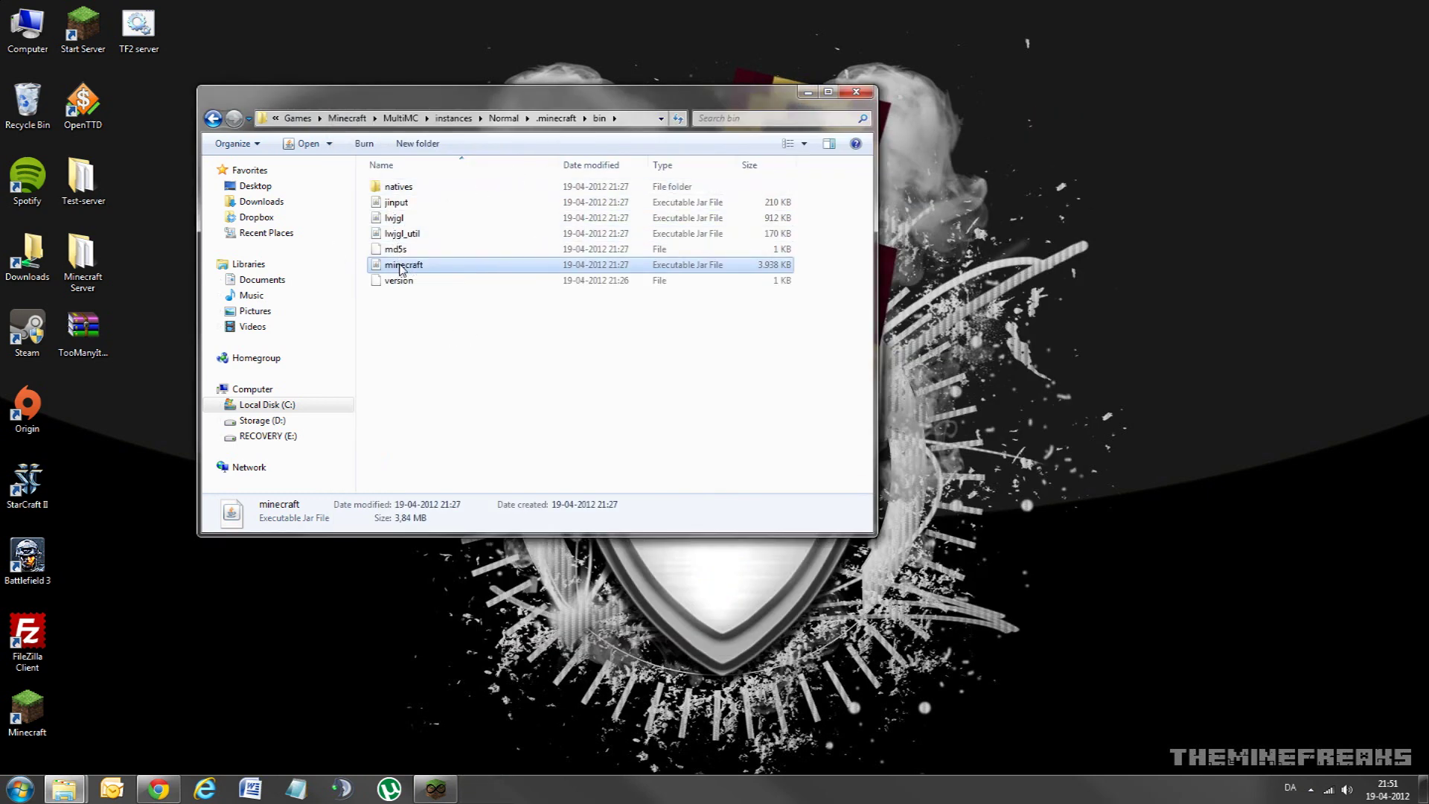
Step: Go up to .minecraft and look inside the empty texturepacks folder
left_click(556, 117)
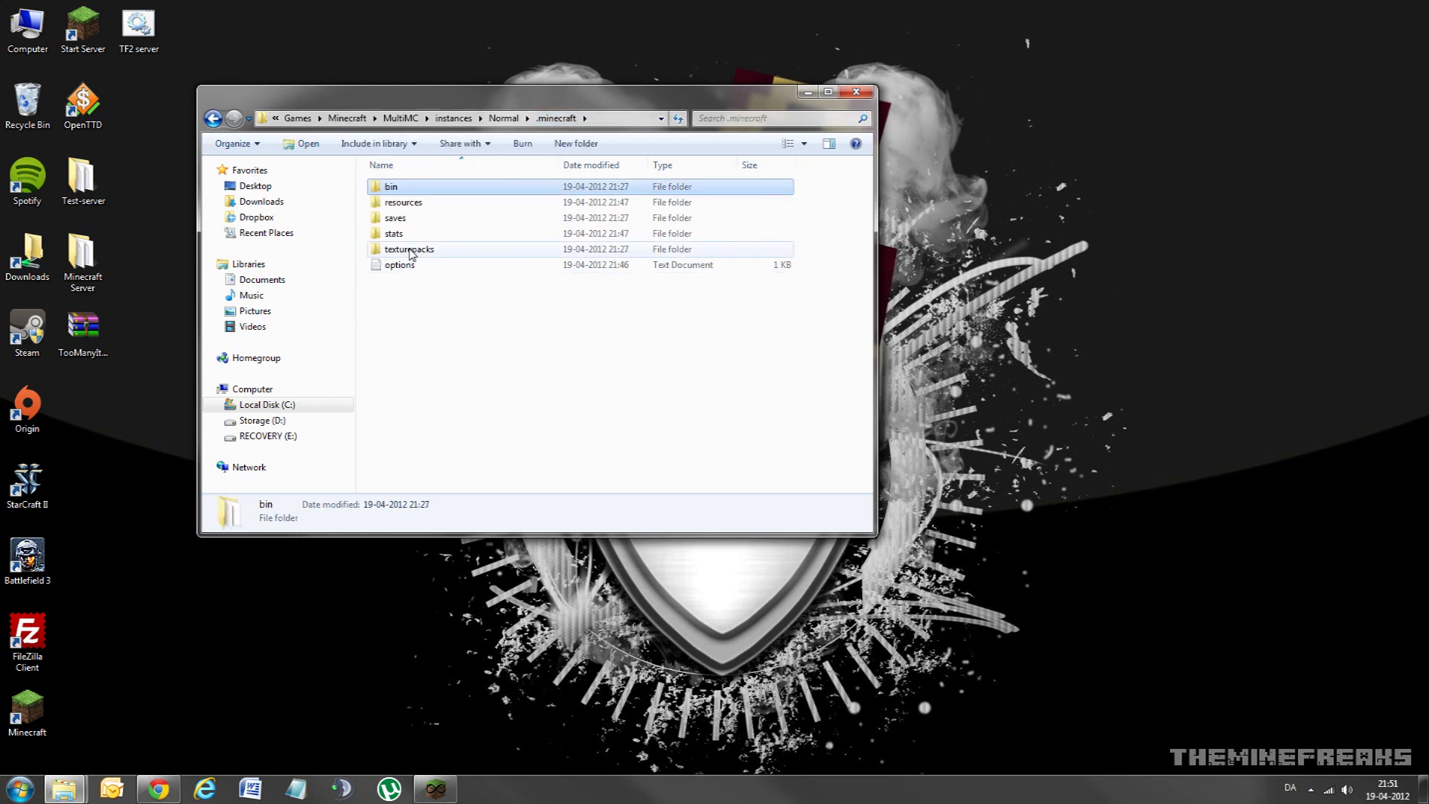
double_click(409, 251)
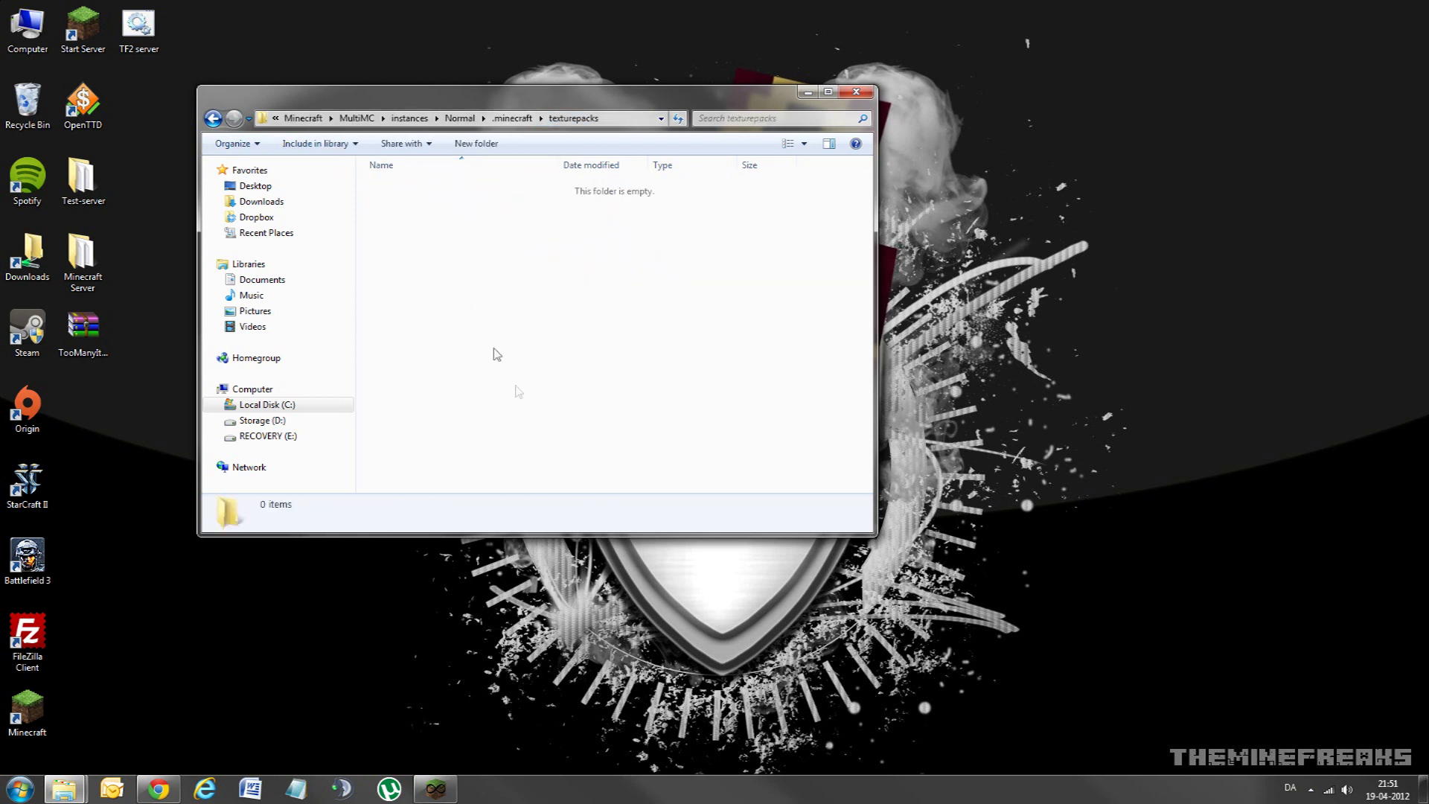
left_click(213, 119)
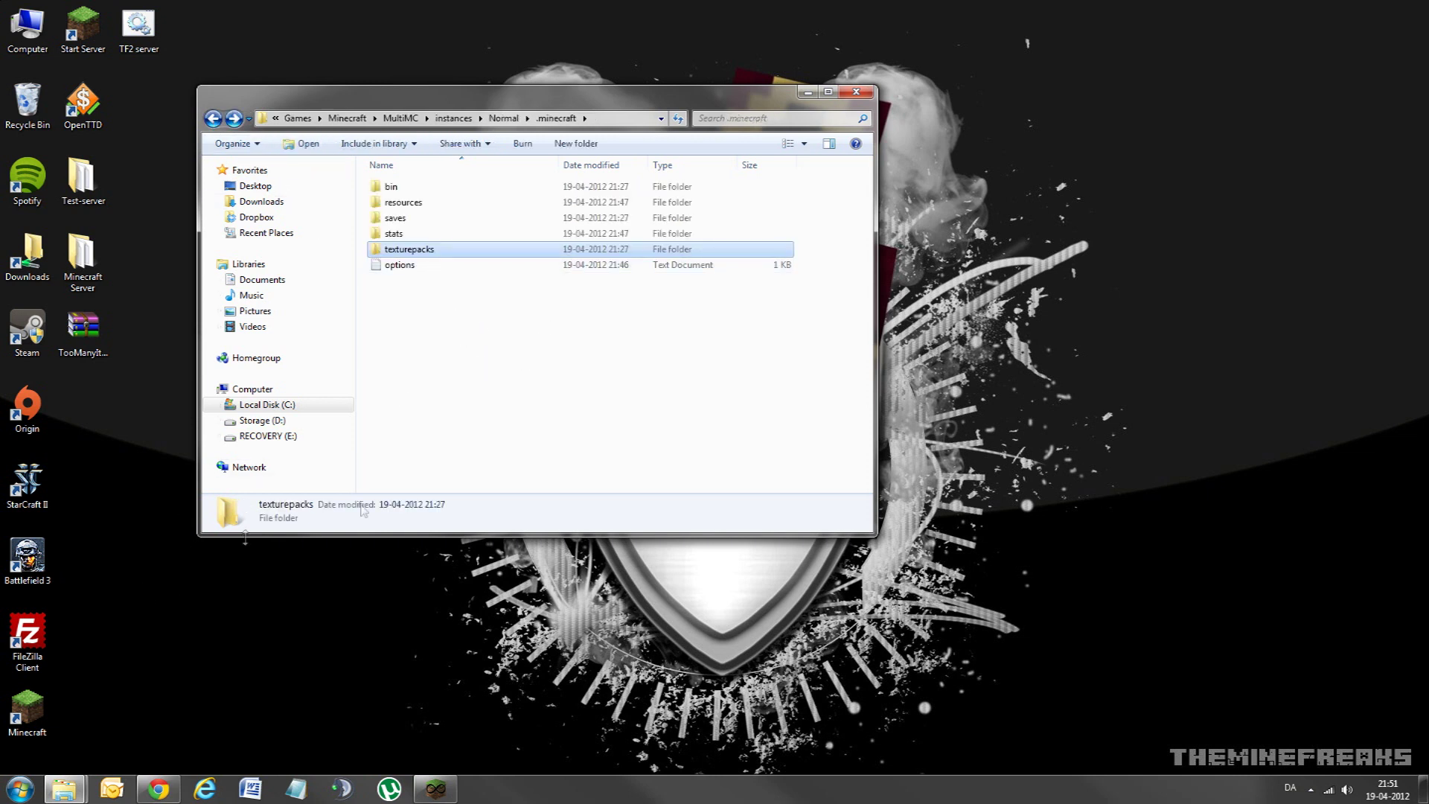
Step: Check the saves folder holding Test, return to bin and move Explorer aside
double_click(400, 221)
left_click(400, 192)
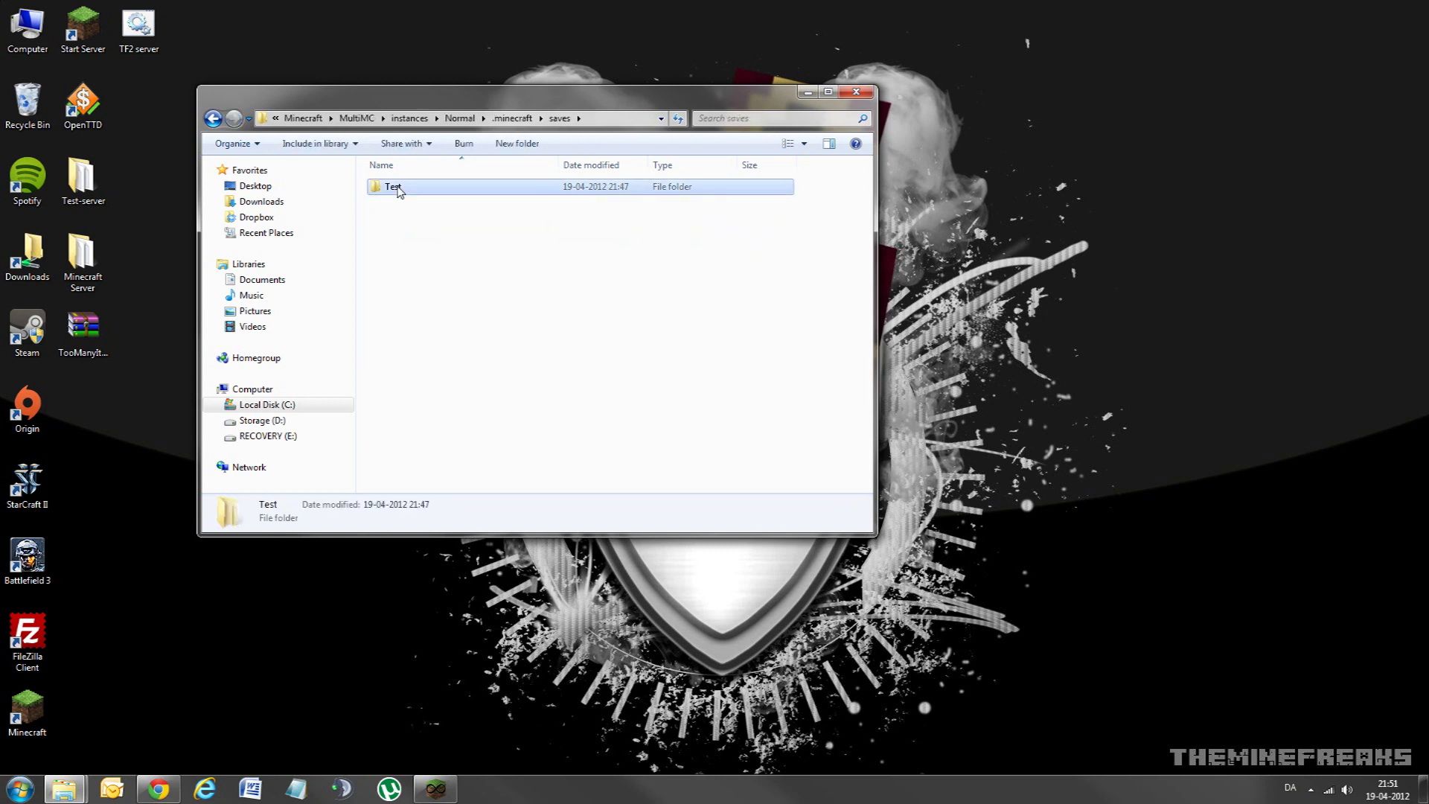
left_click(213, 118)
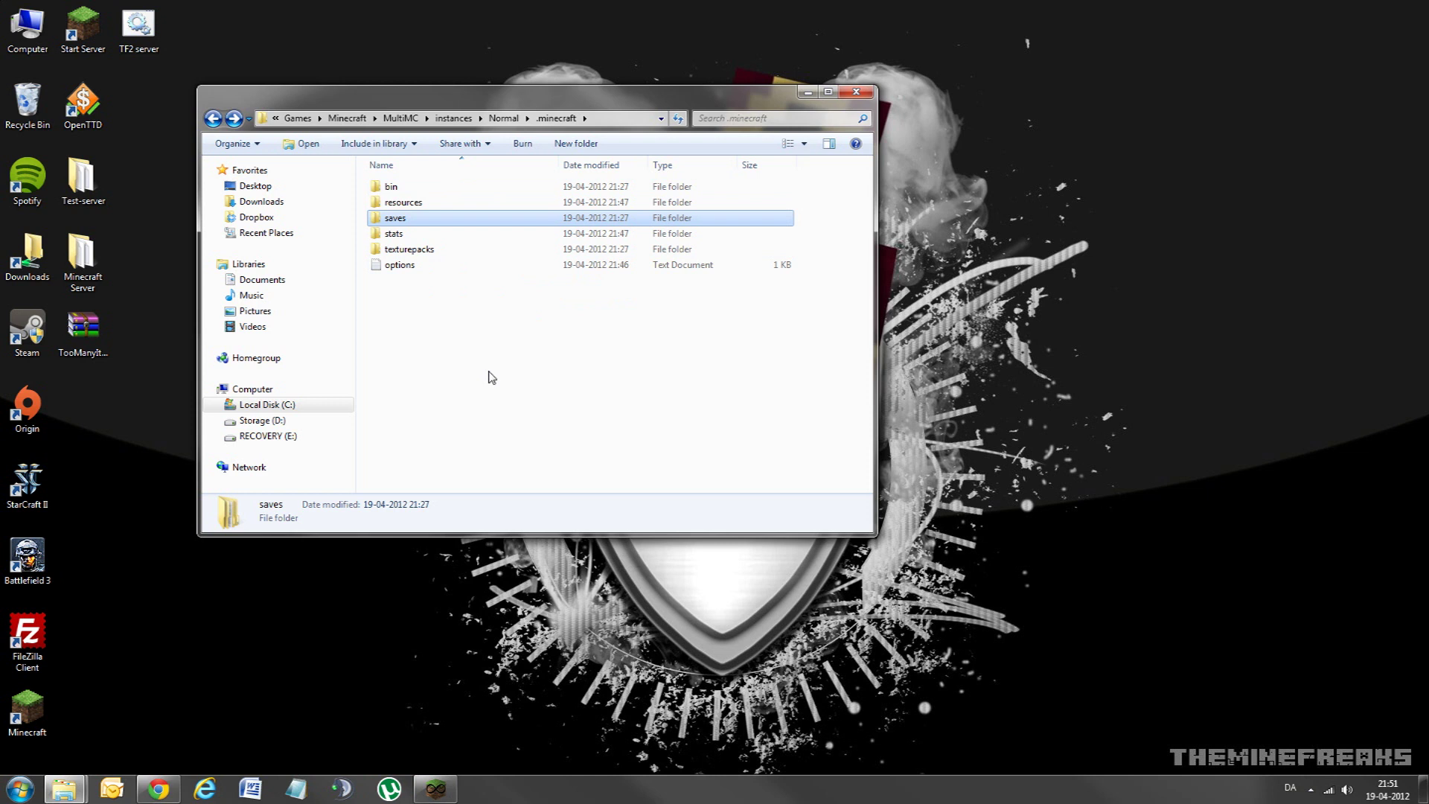
left_click(213, 118)
left_click(418, 341)
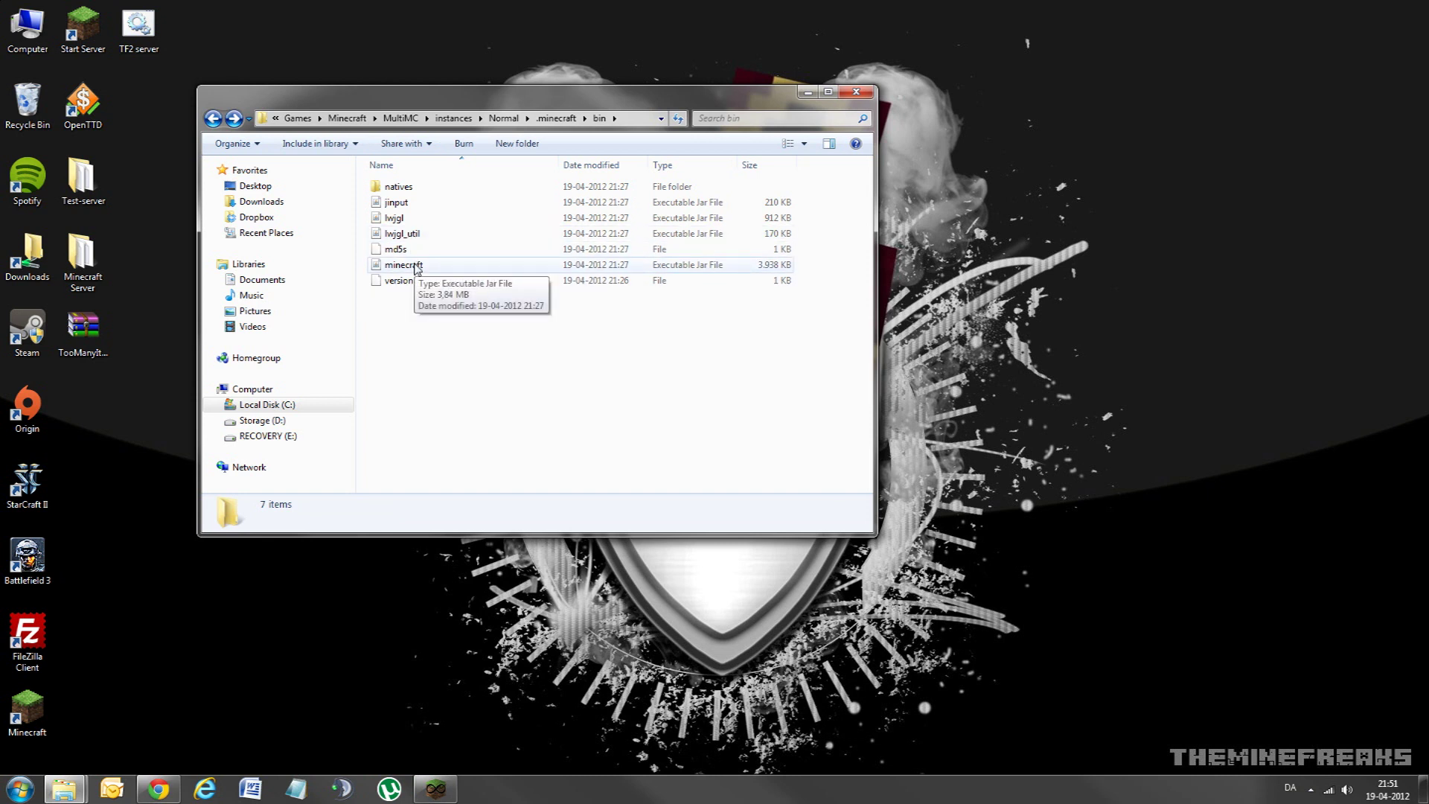
left_click_drag(510, 89, 606, 298)
Step: Close Explorer and remove TooManyItems from Normal's minecraft.jar mods, confirming with OK
left_click(953, 308)
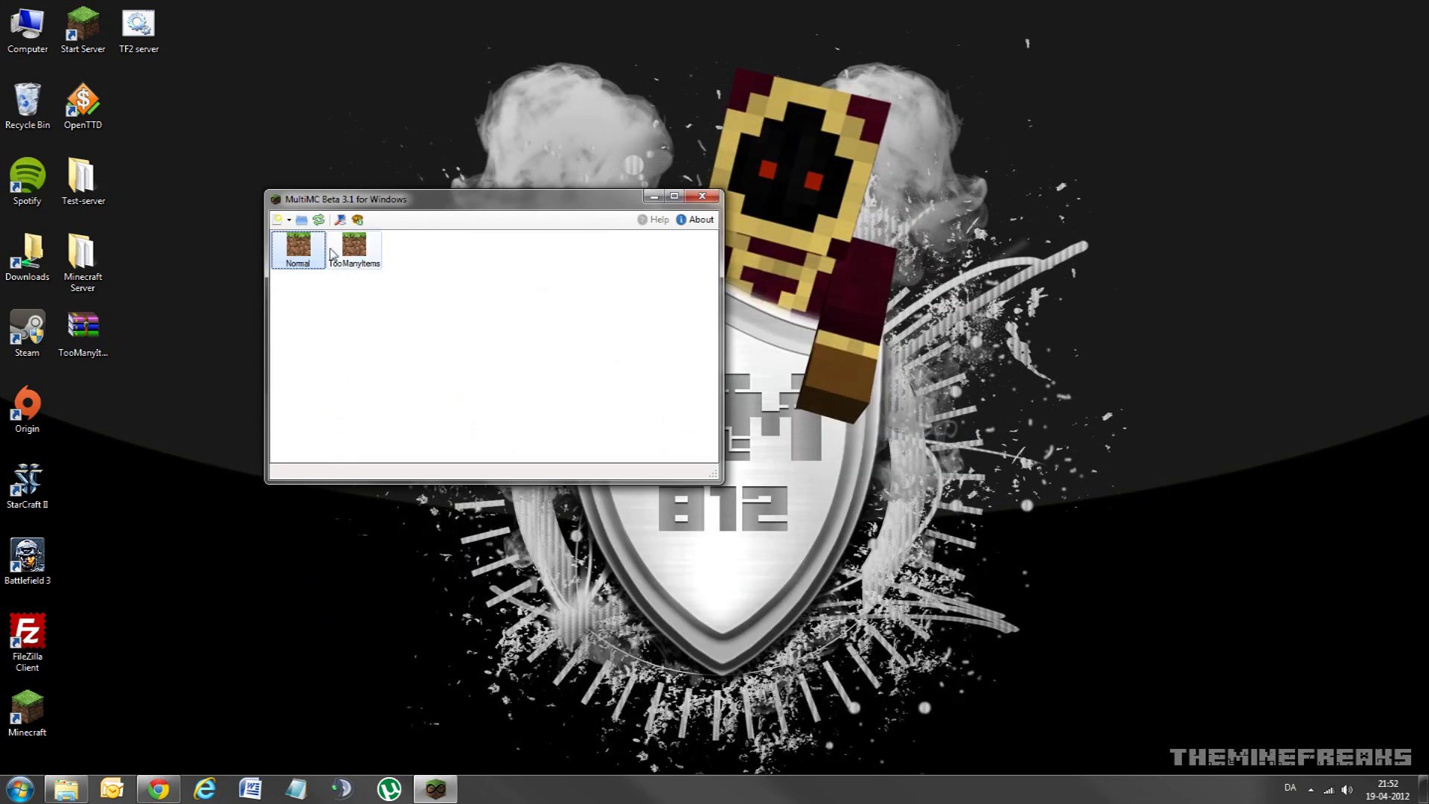
right_click(298, 249)
left_click(363, 355)
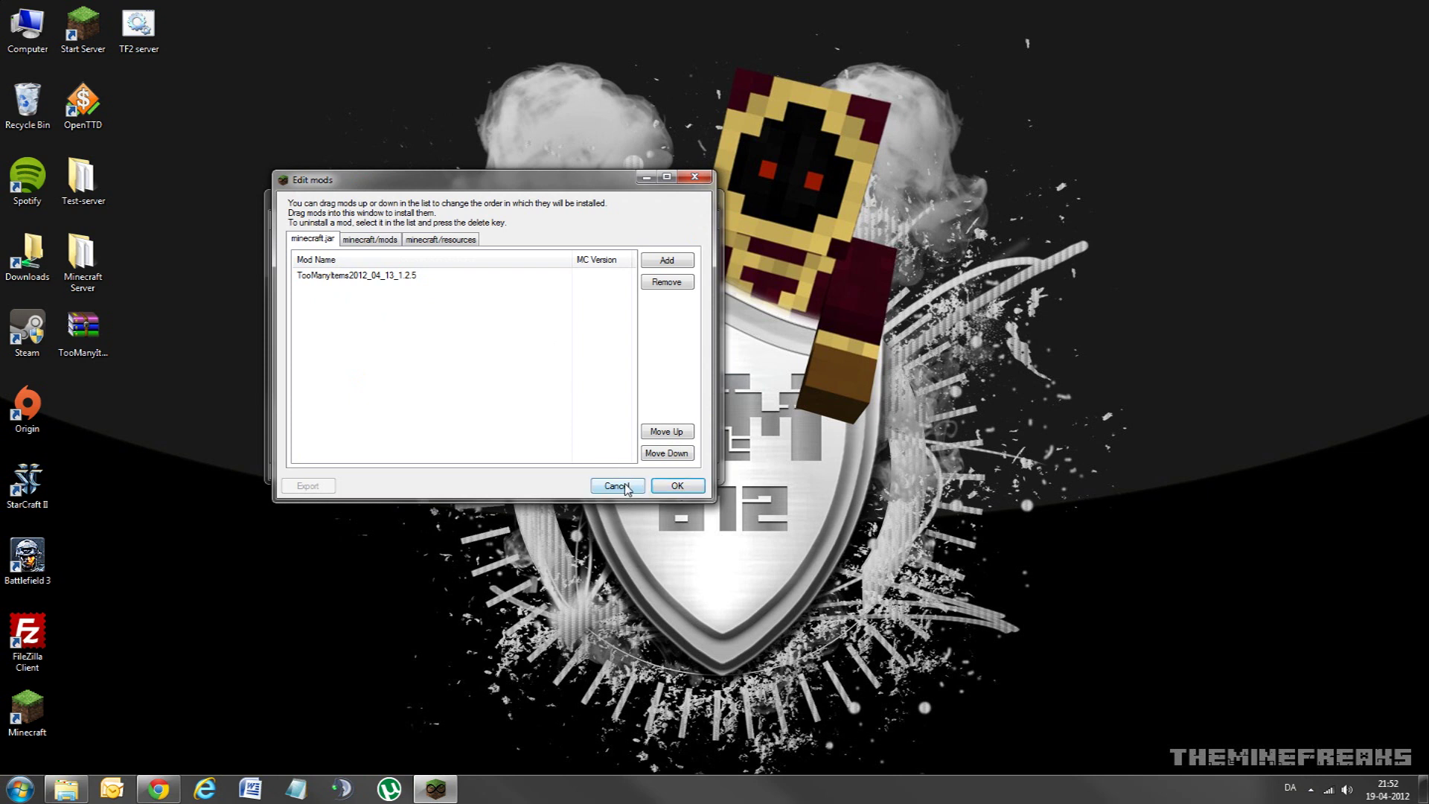
left_click(621, 276)
left_click(656, 288)
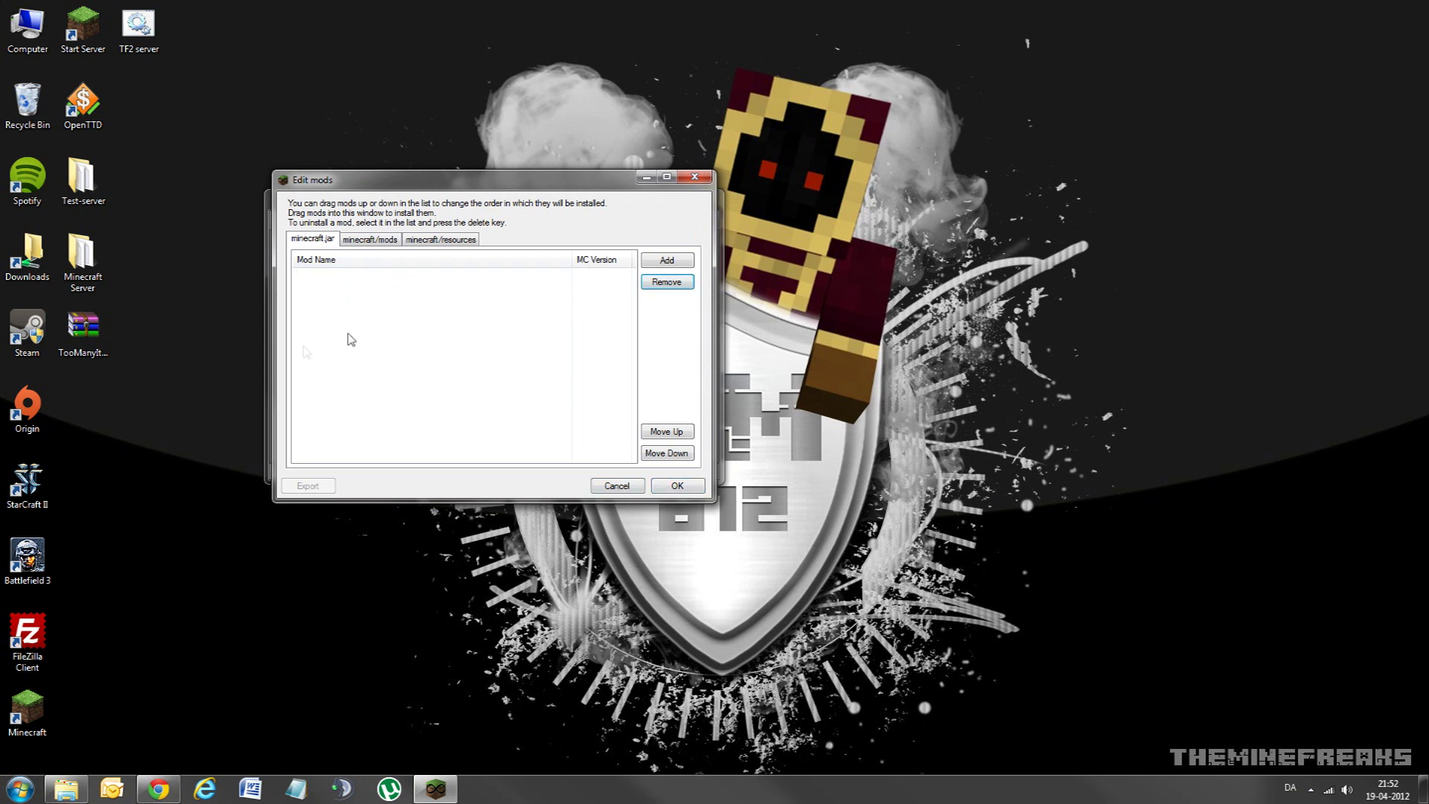
left_click(676, 487)
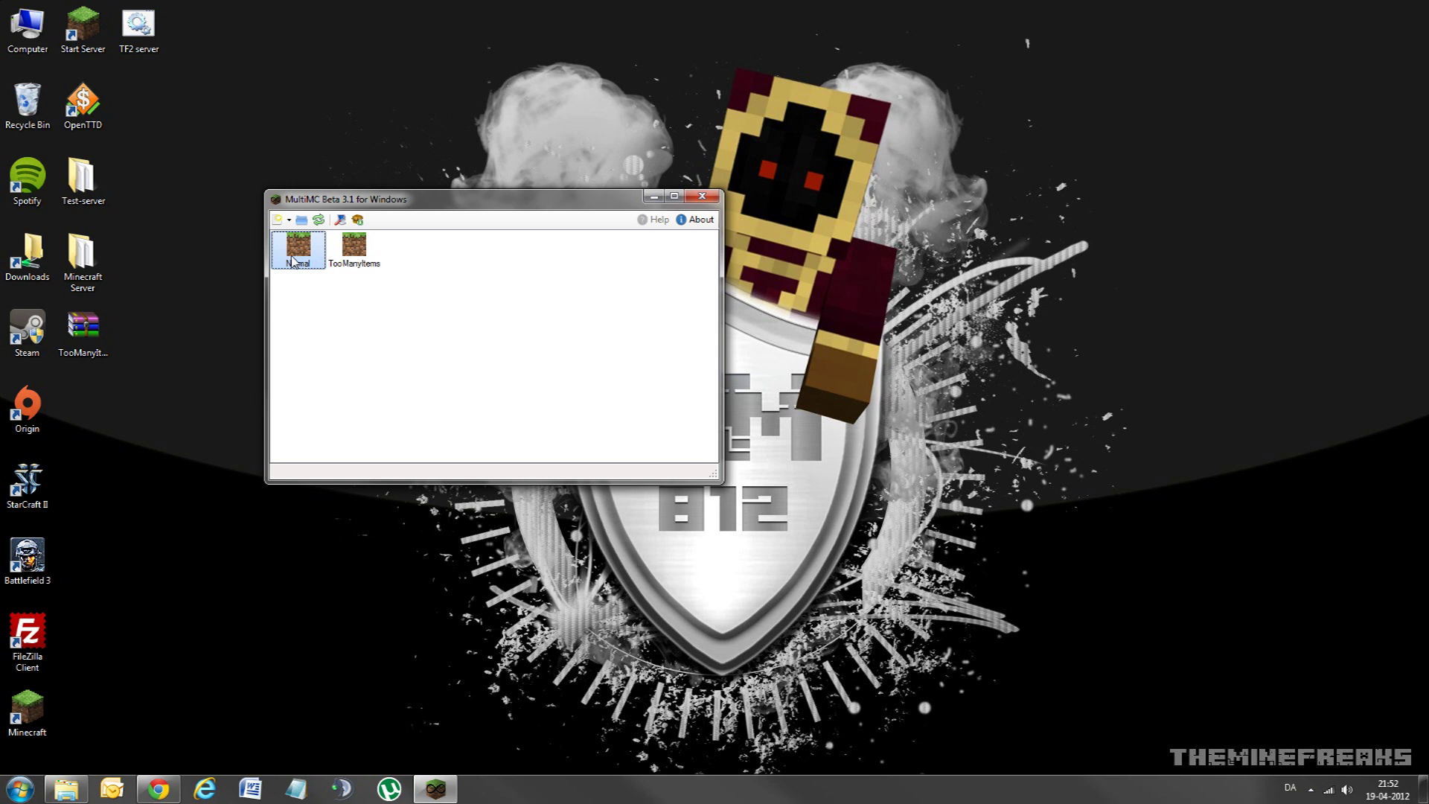
left_click(361, 258)
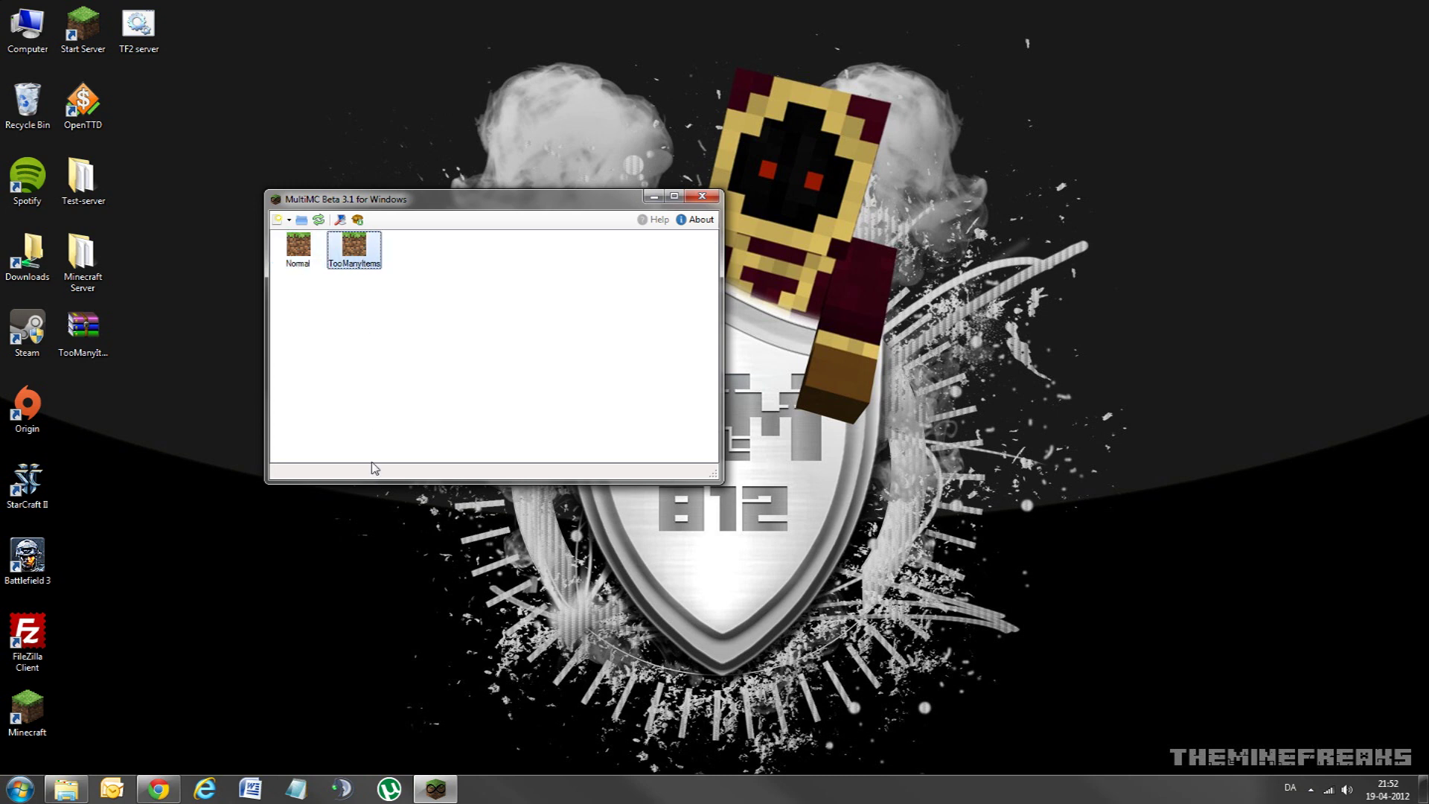
left_click(298, 249)
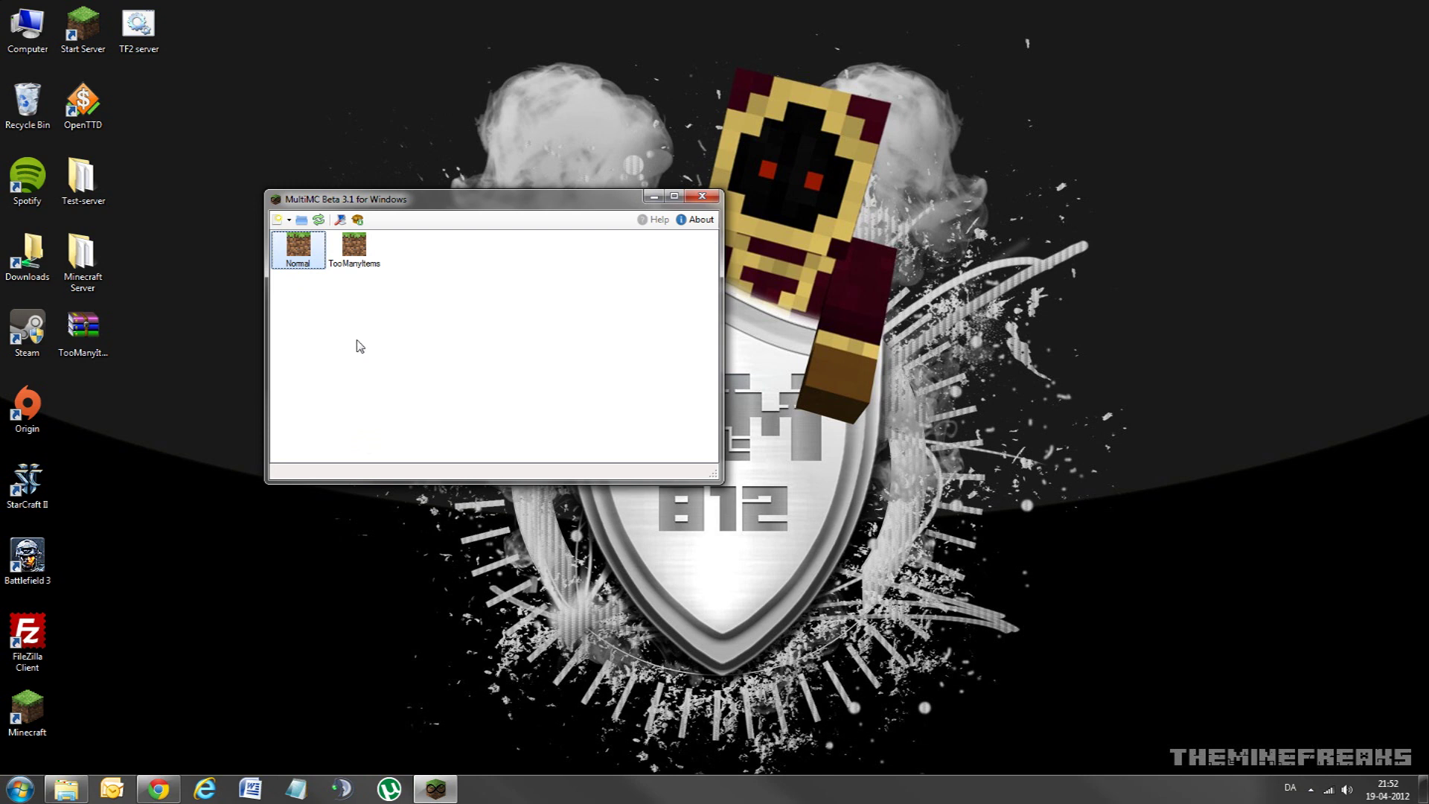
left_click(352, 368)
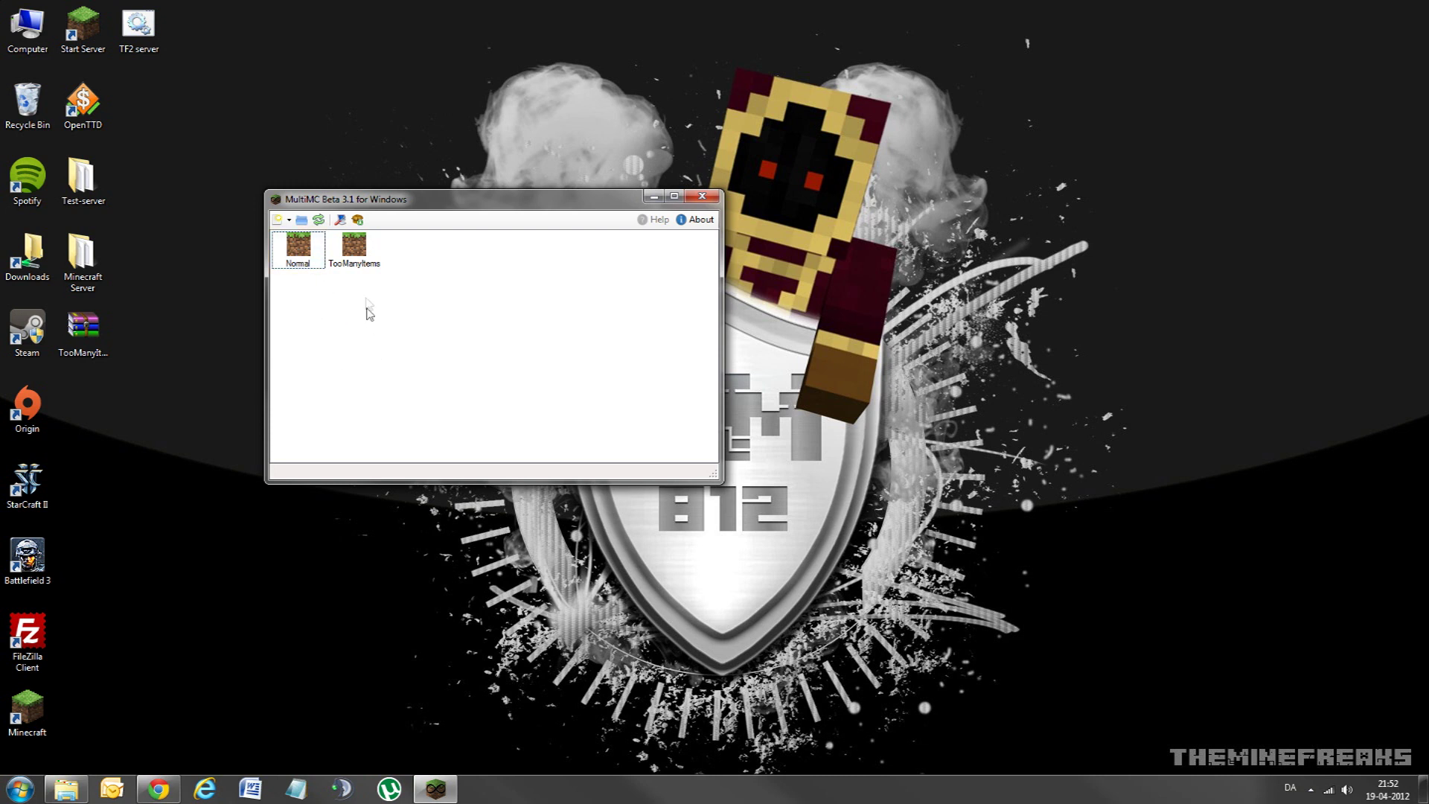
left_click(354, 261)
left_click(301, 274)
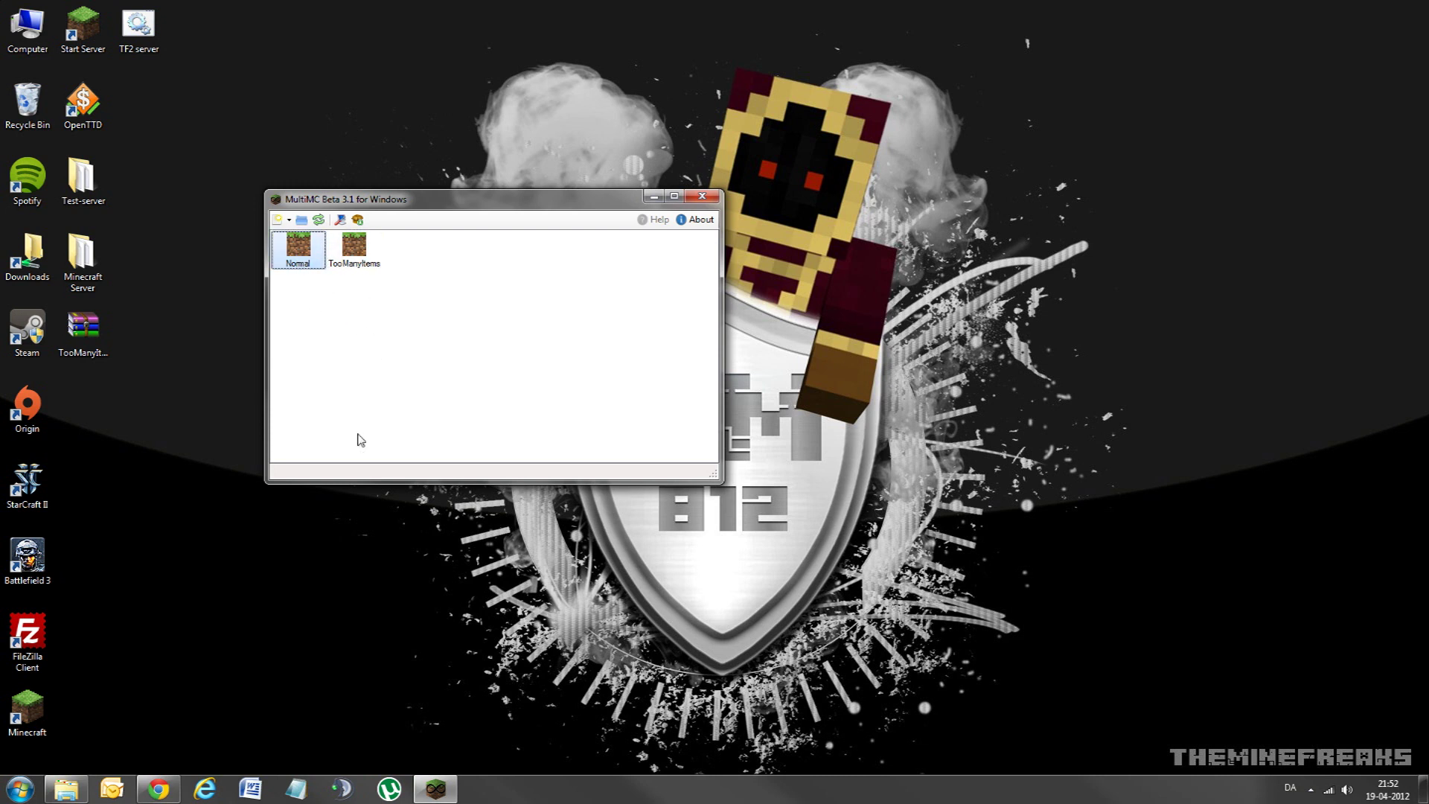
left_click(442, 254)
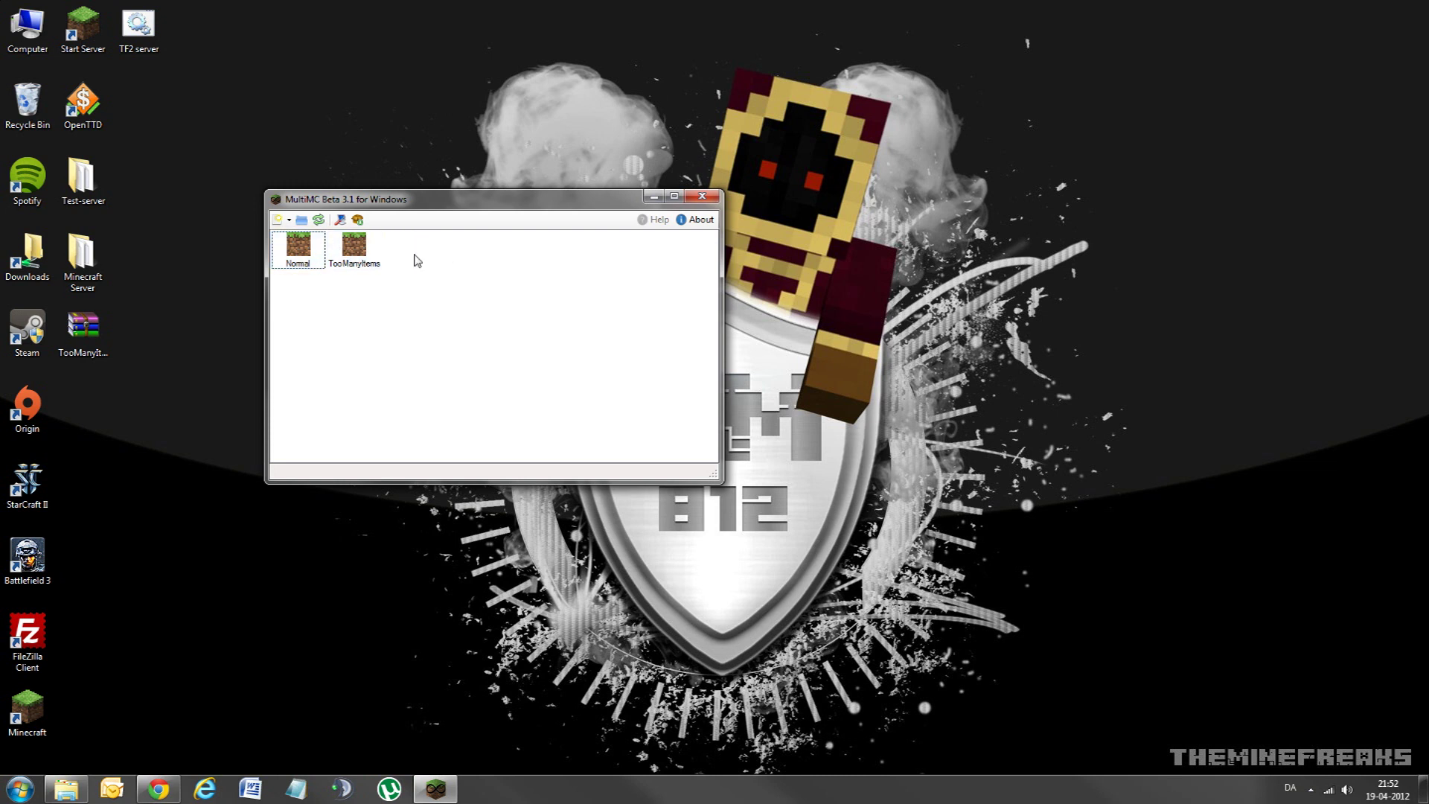
left_click(282, 247)
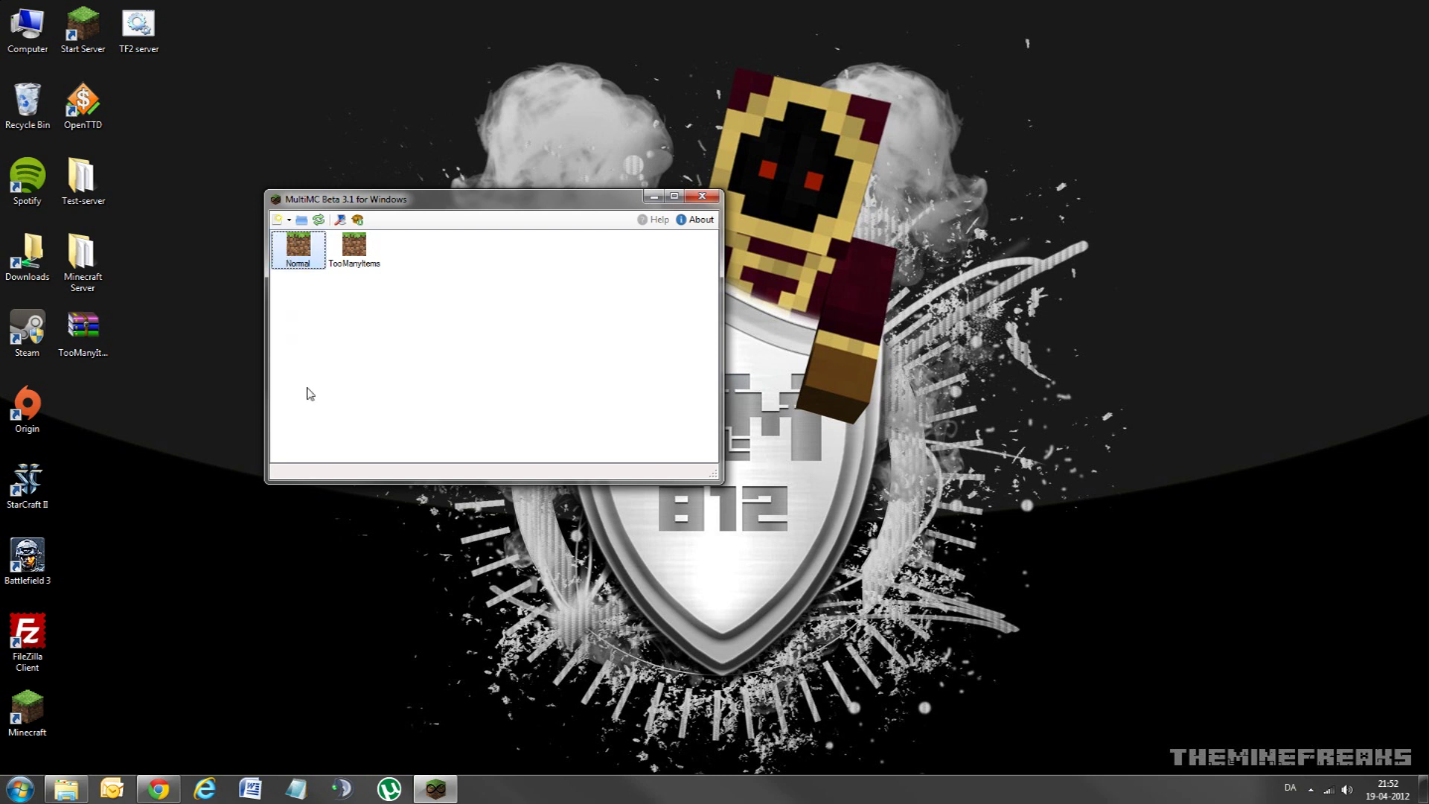
left_click(355, 249)
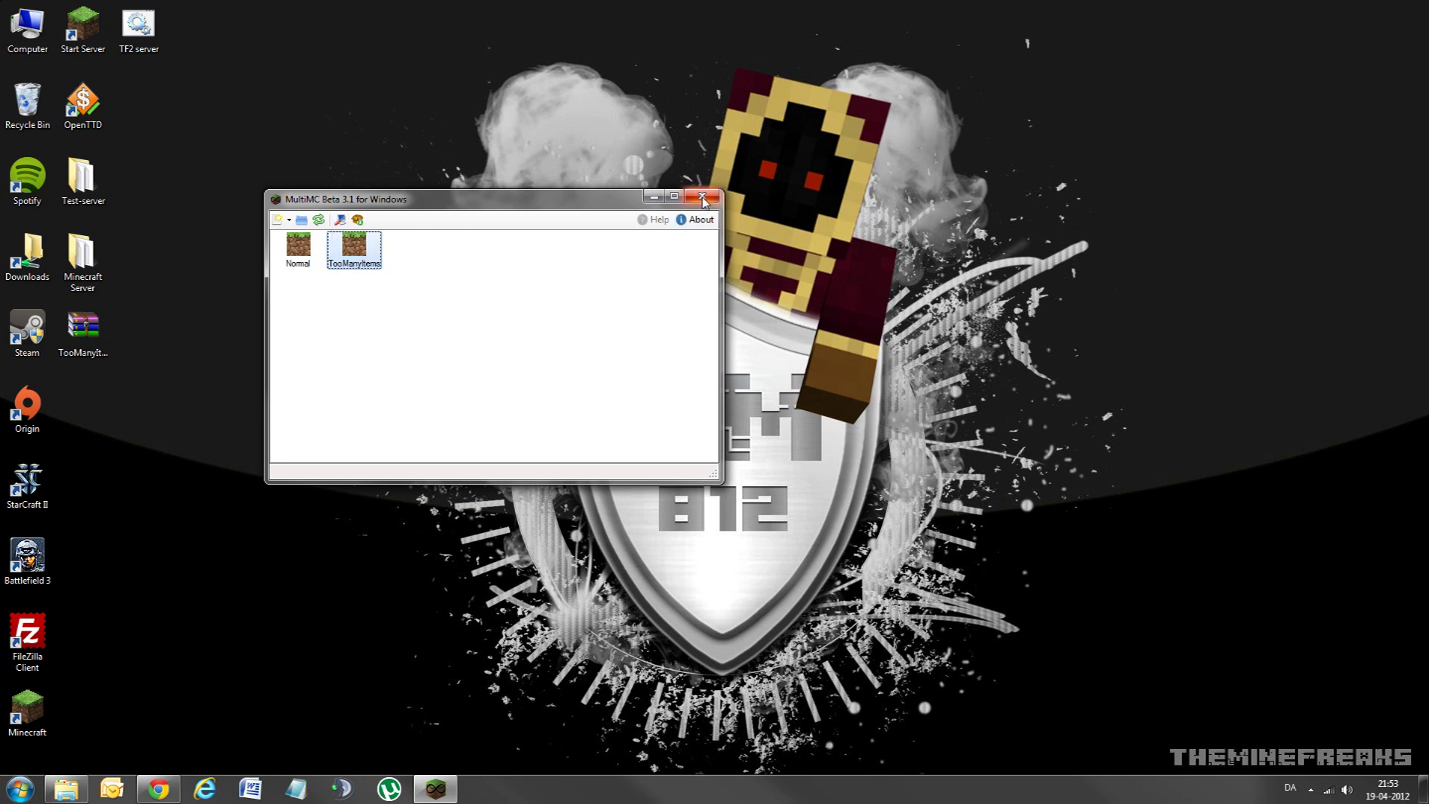
left_click_drag(595, 204, 783, 240)
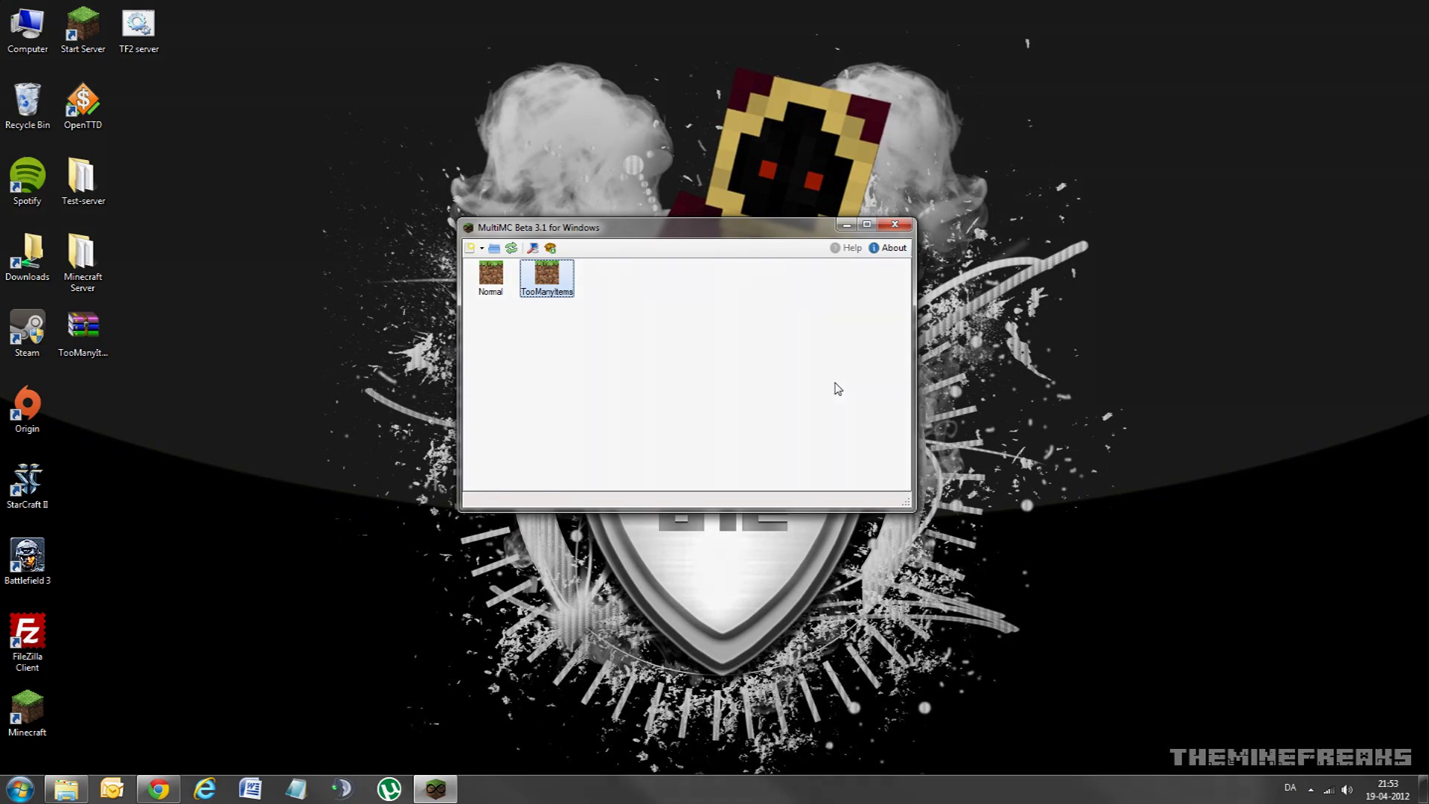